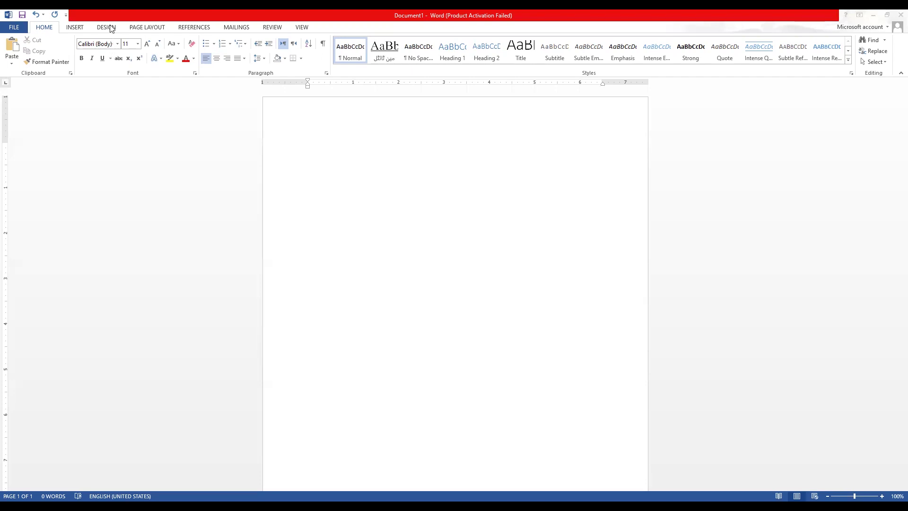
Step: Look through the page layout options, including the column presets and the available page and section break types
{"action": "left_click", "coordinate": [110, 27]}
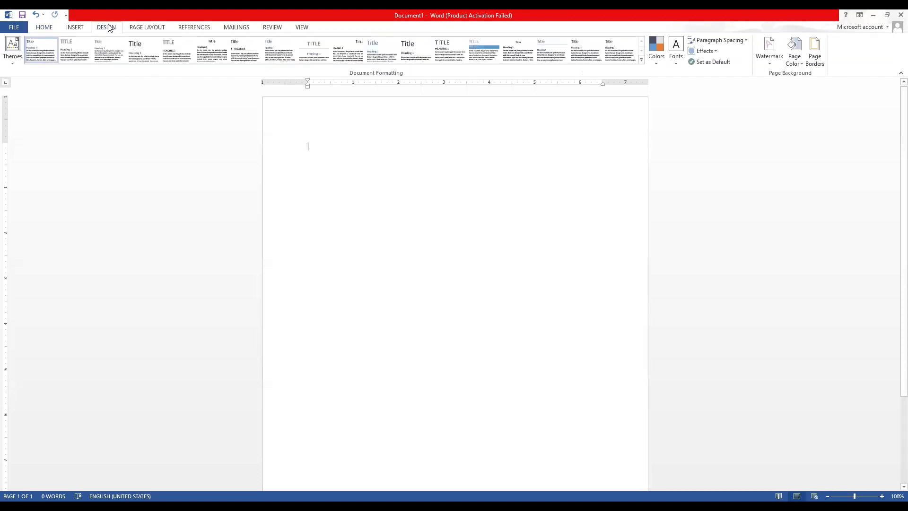
{"action": "left_click", "coordinate": [133, 28]}
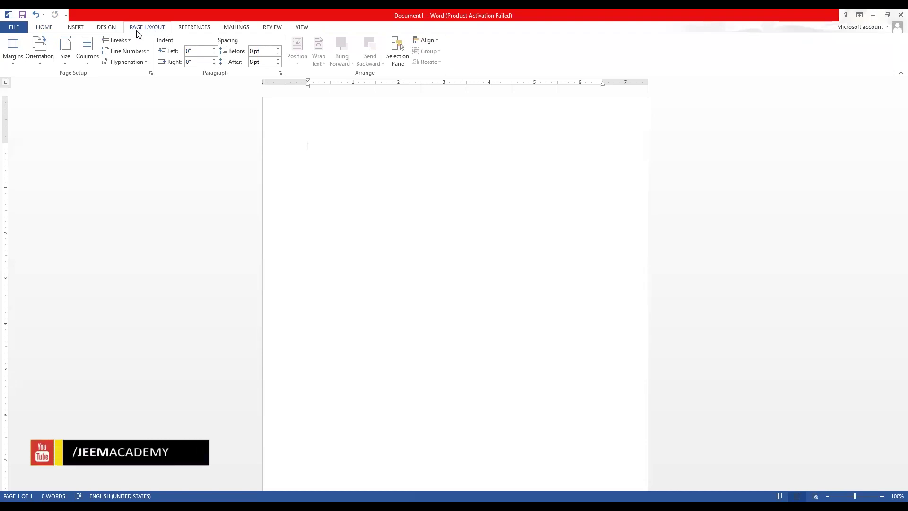
{"action": "left_click", "coordinate": [201, 28]}
{"action": "left_click", "coordinate": [236, 27]}
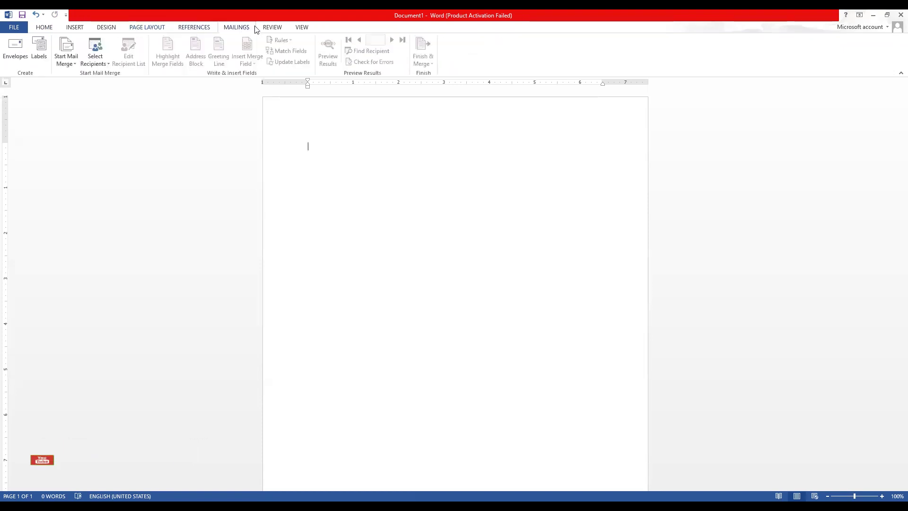
{"action": "left_click", "coordinate": [301, 27]}
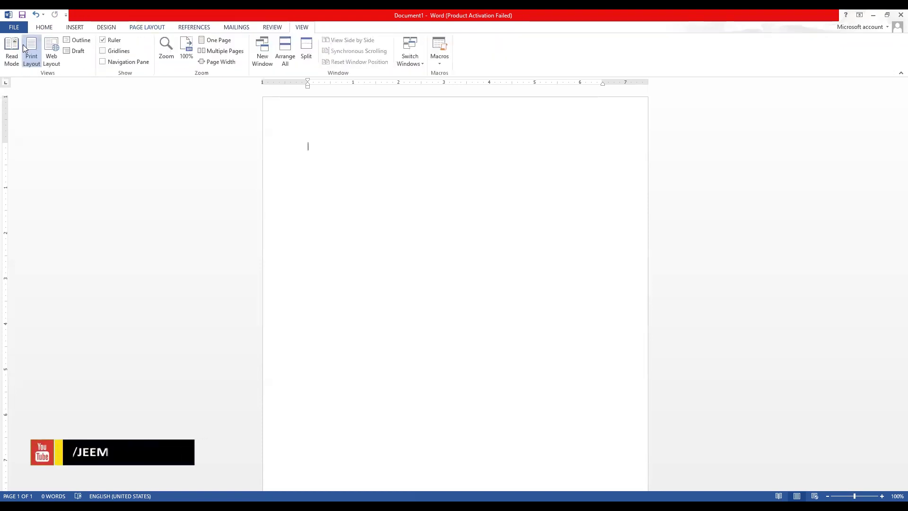
{"action": "left_click", "coordinate": [142, 28]}
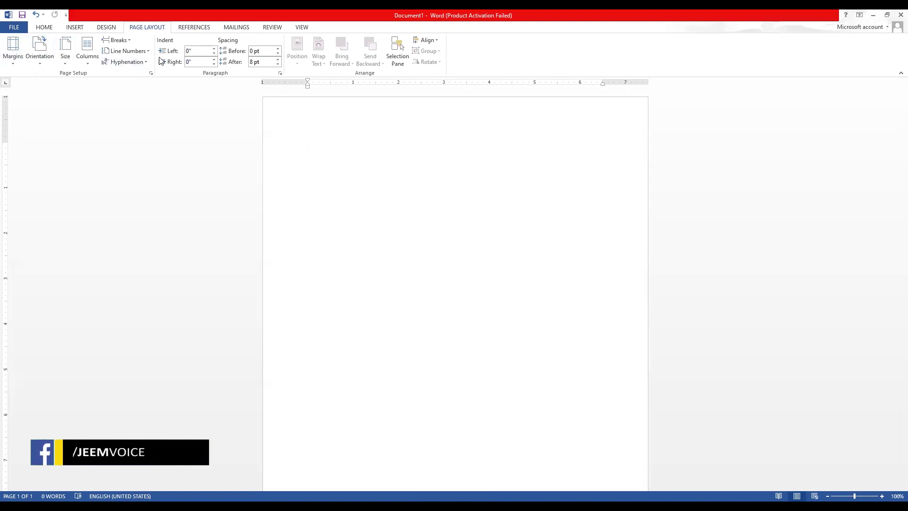
{"action": "left_click", "coordinate": [87, 65]}
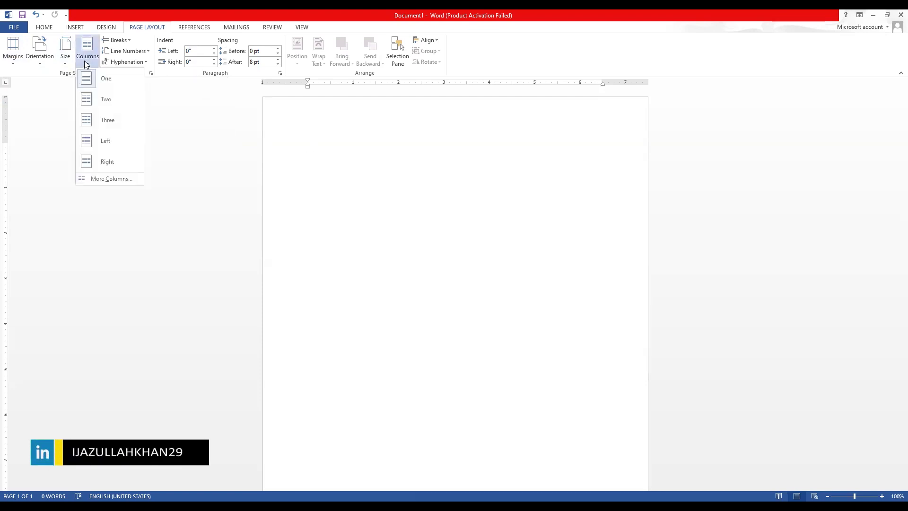
{"action": "left_click", "coordinate": [192, 140]}
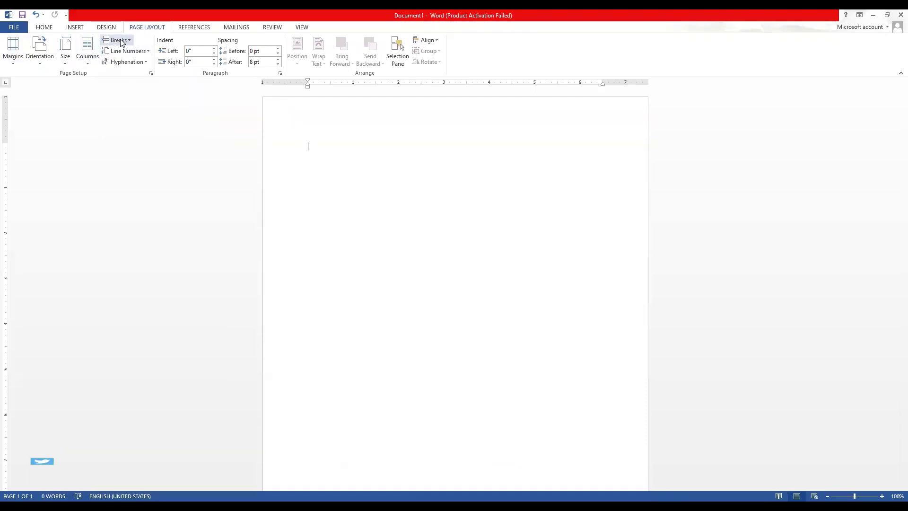
{"action": "left_click", "coordinate": [119, 40]}
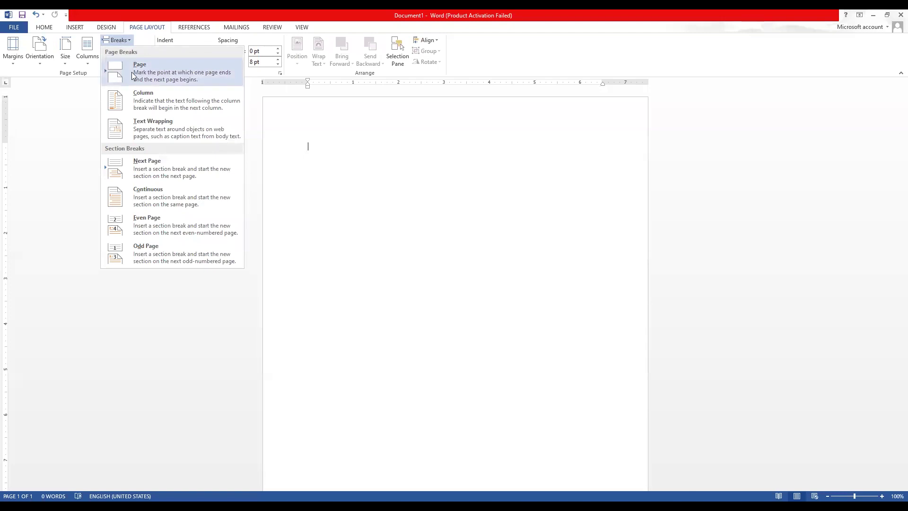
{"action": "left_click", "coordinate": [317, 150]}
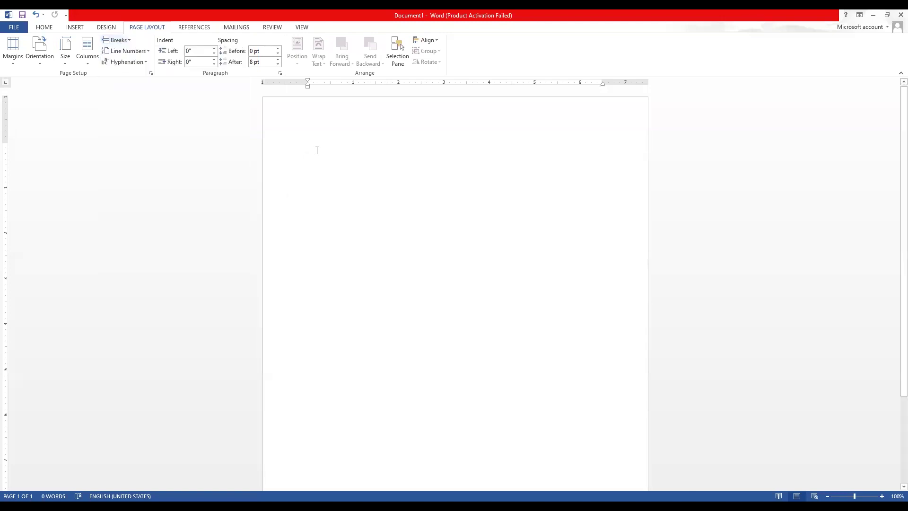
Step: Enter "=re" on the blank page and enlarge it to 72 pt
{"action": "mouse_move", "coordinate": [852, 487]}
{"action": "left_mouse_down"}
{"action": "mouse_move", "coordinate": [840, 487]}
{"action": "mouse_move", "coordinate": [849, 486]}
{"action": "left_mouse_up"}
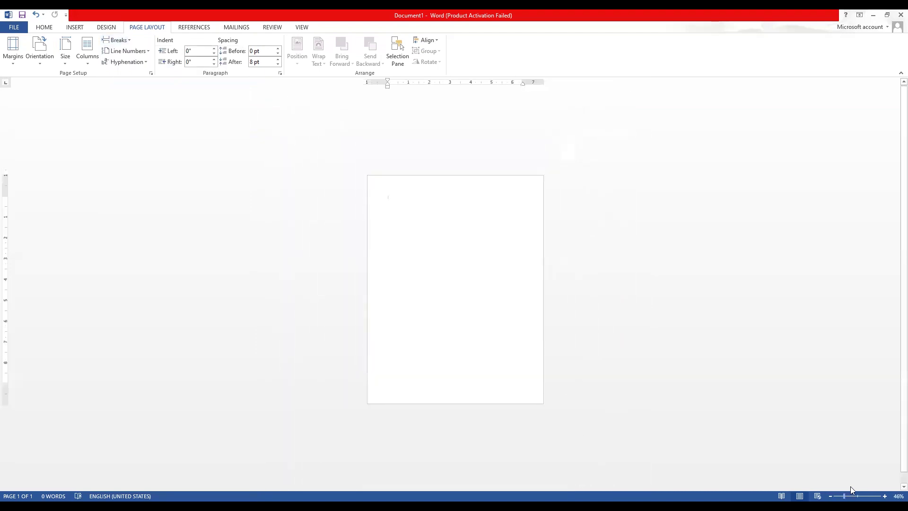
{"action": "left_click", "coordinate": [852, 486]}
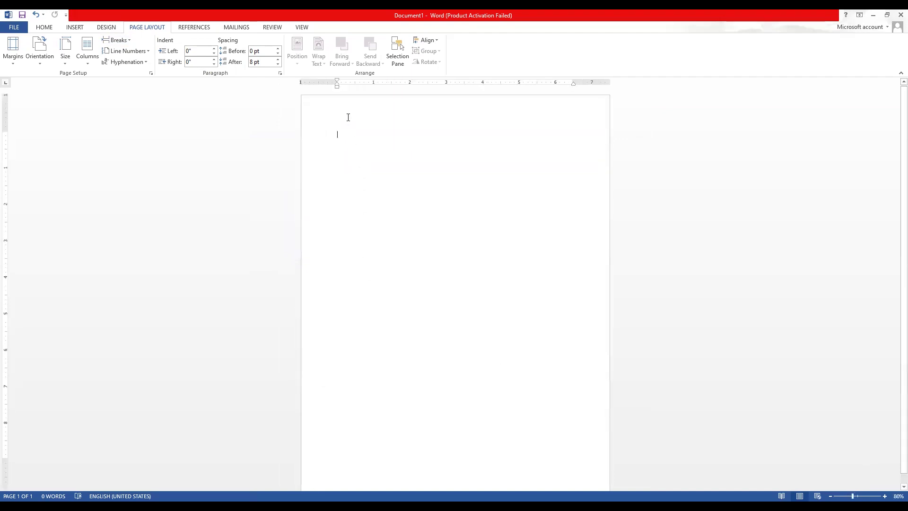
{"action": "type", "text": "="}
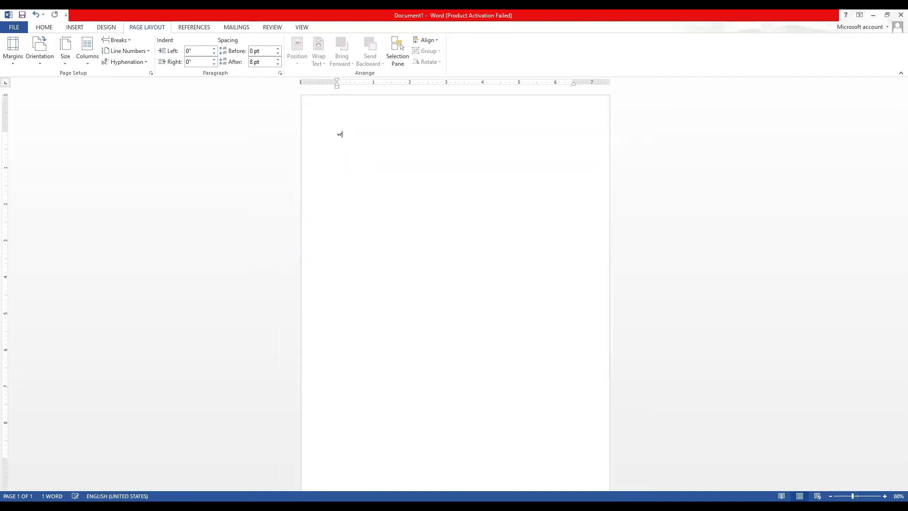
{"action": "type", "text": "re"}
{"action": "key", "text": "ctrl+a"}
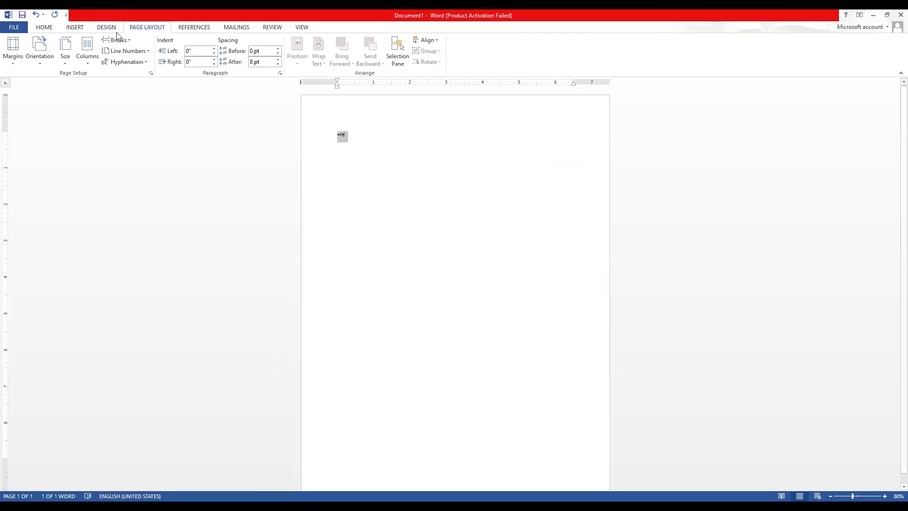
{"action": "left_click", "coordinate": [42, 28]}
{"action": "left_click", "coordinate": [147, 44]}
{"action": "left_click", "coordinate": [147, 44]}
{"action": "left_click", "coordinate": [147, 43]}
{"action": "left_click", "coordinate": [147, 43]}
{"action": "left_click", "coordinate": [148, 43]}
{"action": "left_click", "coordinate": [147, 44]}
{"action": "left_click", "coordinate": [147, 43]}
{"action": "left_click", "coordinate": [148, 44]}
{"action": "left_click", "coordinate": [148, 43]}
{"action": "left_click", "coordinate": [149, 43]}
{"action": "left_click", "coordinate": [148, 43]}
{"action": "left_click", "coordinate": [148, 44]}
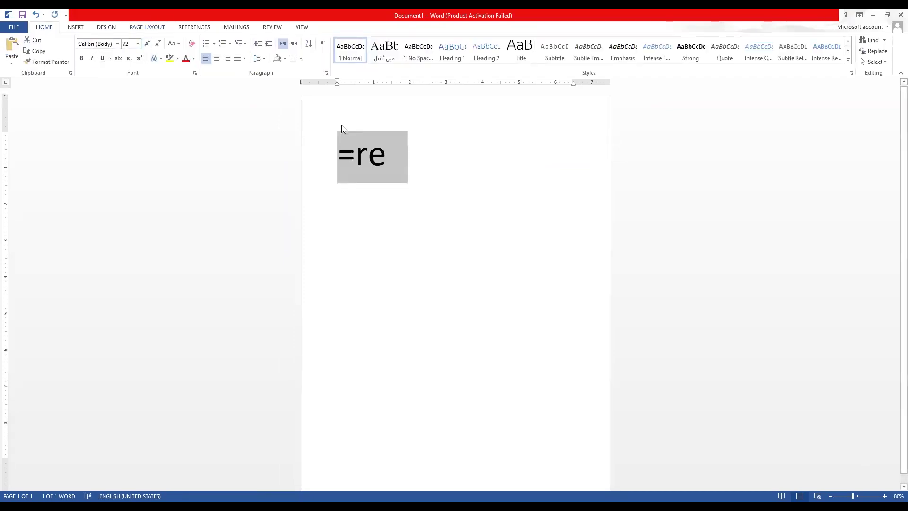
Step: Replace the text with the formula "=rand()" and run it to fill the document with sample paragraphs
{"action": "left_click", "coordinate": [431, 162]}
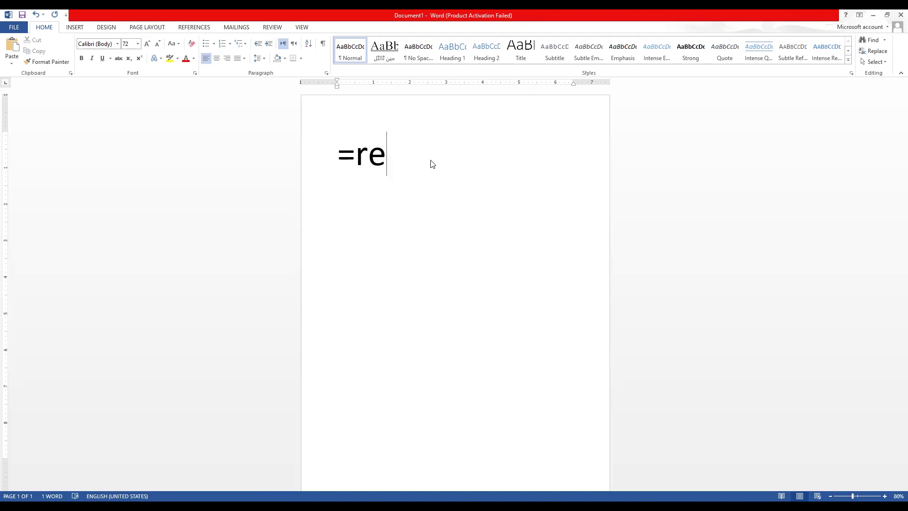
{"action": "key", "text": "BackSpace"}
{"action": "key", "text": "BackSpace"}
{"action": "key", "text": "BackSpace"}
{"action": "type", "text": "="}
{"action": "type", "text": "re"}
{"action": "key", "text": "BackSpace"}
{"action": "key", "text": "BackSpace"}
{"action": "type", "text": "a"}
{"action": "key", "text": "BackSpace"}
{"action": "type", "text": "rand"}
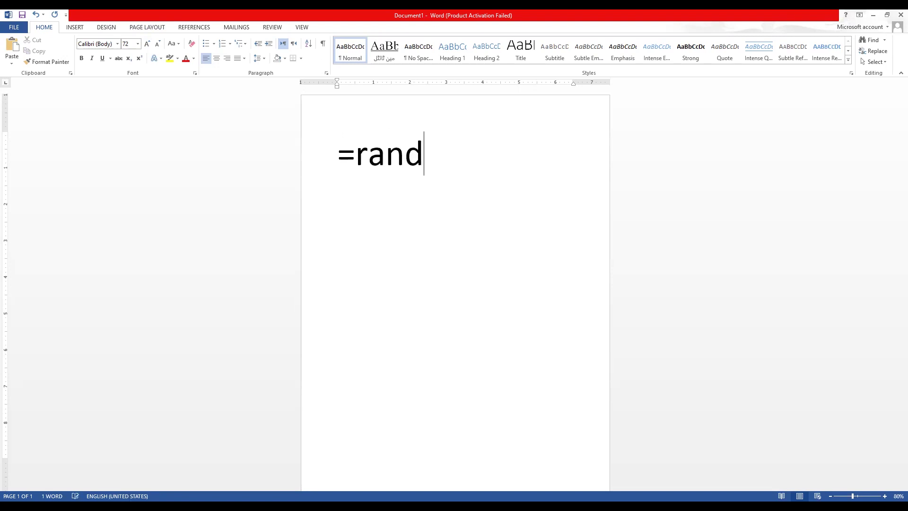
{"action": "type", "text": "()"}
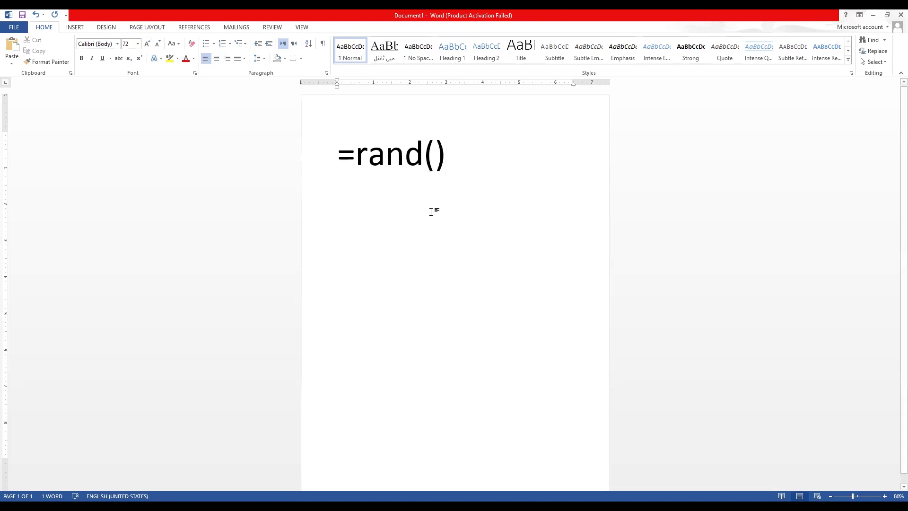
{"action": "key", "text": "Return"}
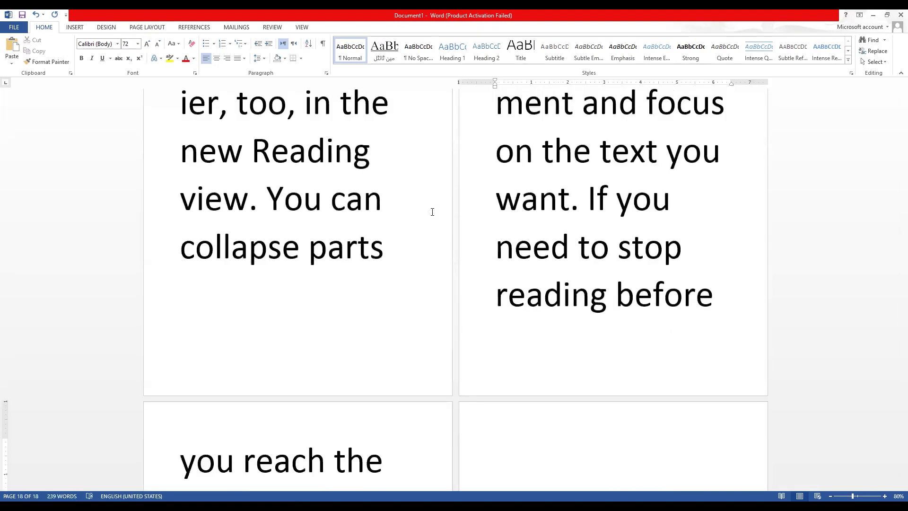
Step: Reduce the font size of the entire document text to 20 pt
{"action": "key", "text": "ctrl+a"}
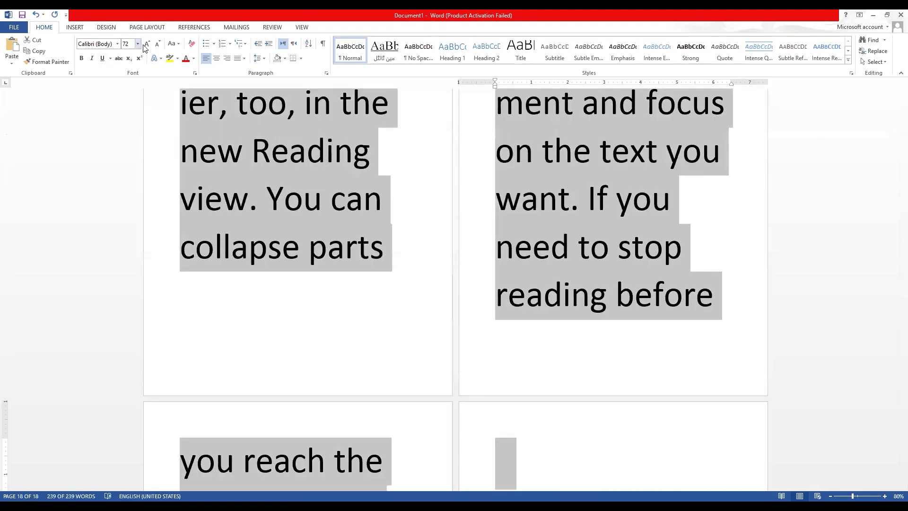
{"action": "left_click", "coordinate": [157, 43]}
{"action": "left_click", "coordinate": [157, 43]}
{"action": "left_click", "coordinate": [157, 43]}
{"action": "left_click", "coordinate": [157, 43]}
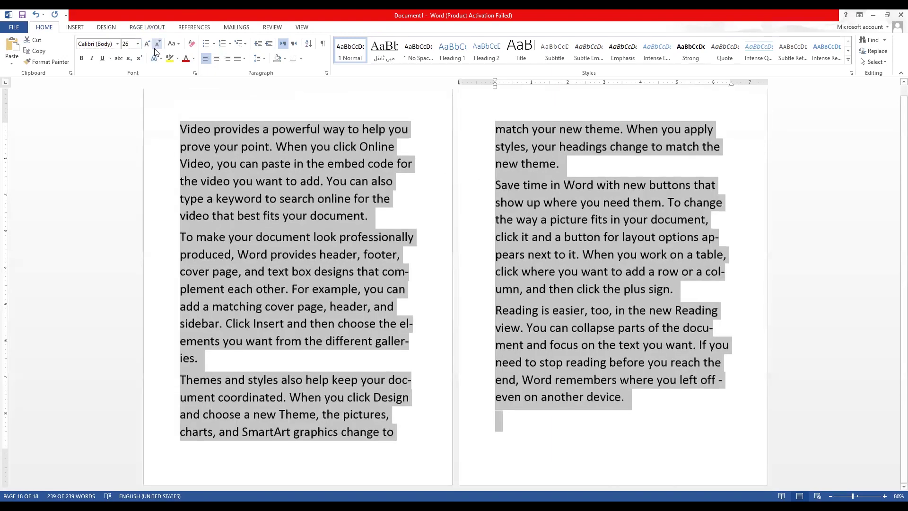
{"action": "left_click", "coordinate": [157, 45]}
{"action": "left_click", "coordinate": [157, 45]}
{"action": "left_click", "coordinate": [156, 44]}
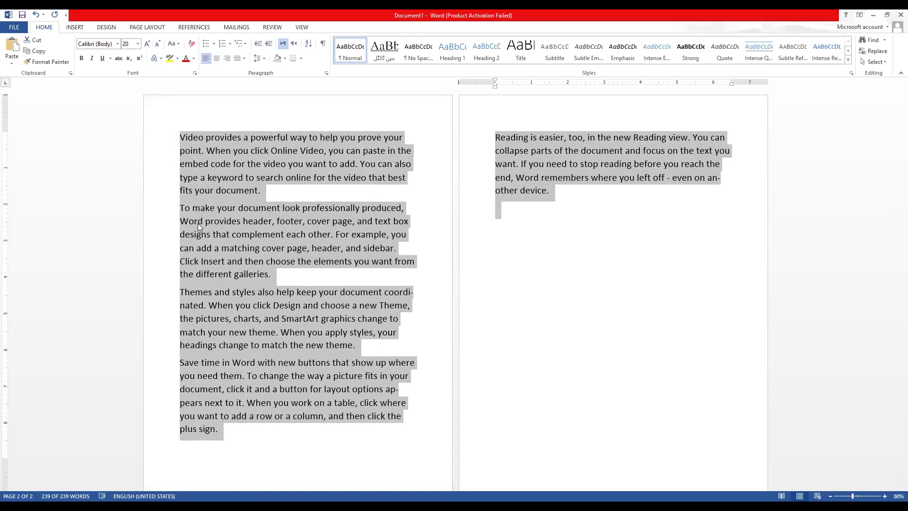
{"action": "left_click", "coordinate": [197, 223]}
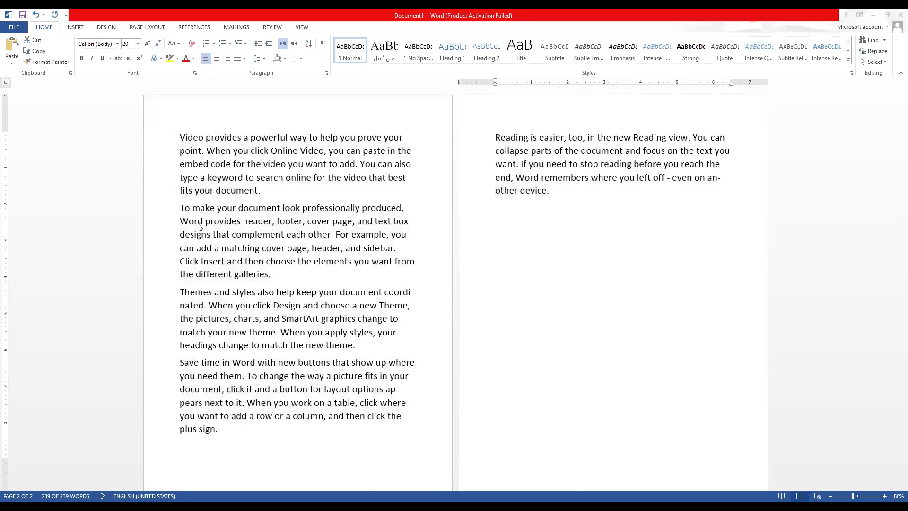
Step: Examine how the sample text is distributed across the two pages, from the first paragraph to the last
{"action": "key", "text": "ctrl+a"}
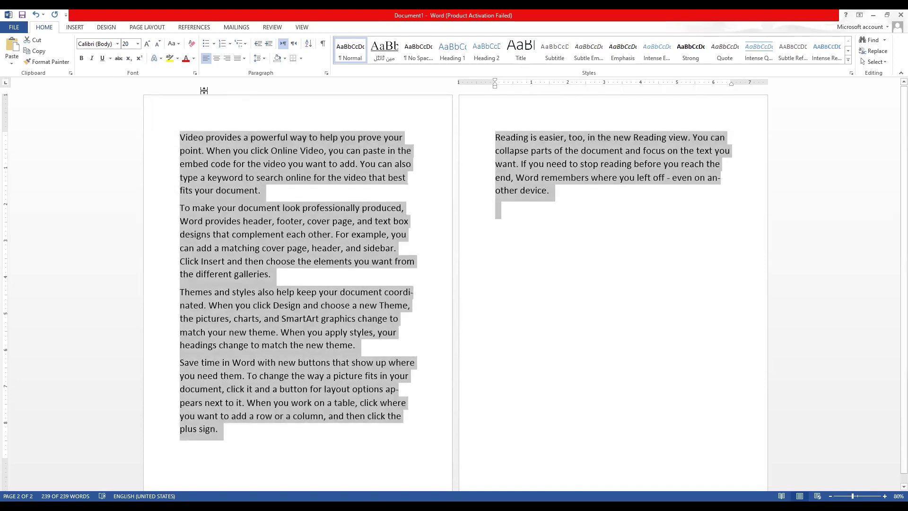
{"action": "left_click", "coordinate": [85, 30]}
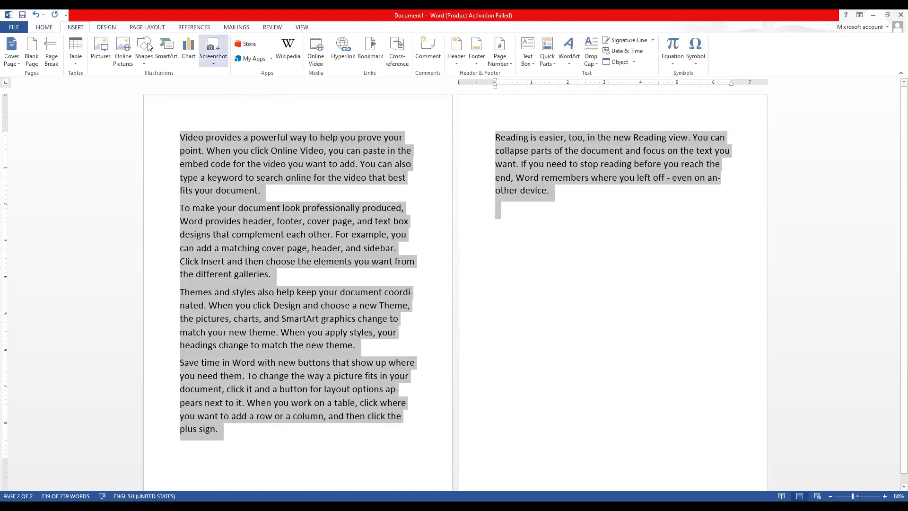
{"action": "scroll", "coordinate": [492, 198], "scroll_direction": "down", "scroll_amount": 1}
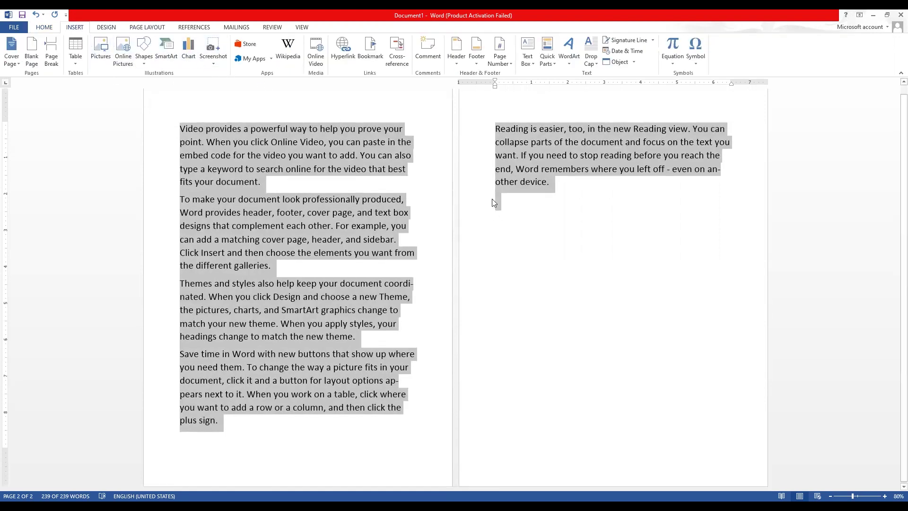
{"action": "left_click", "coordinate": [523, 201]}
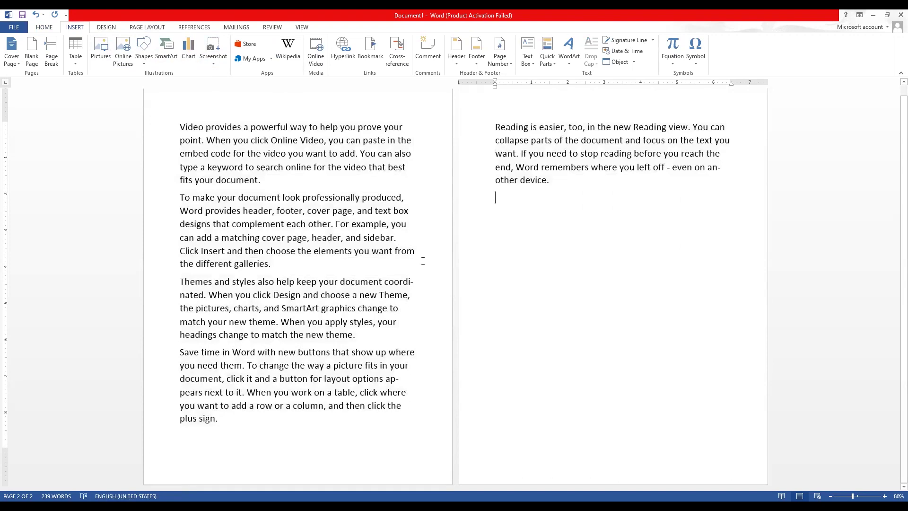
{"action": "key", "text": "ctrl+a"}
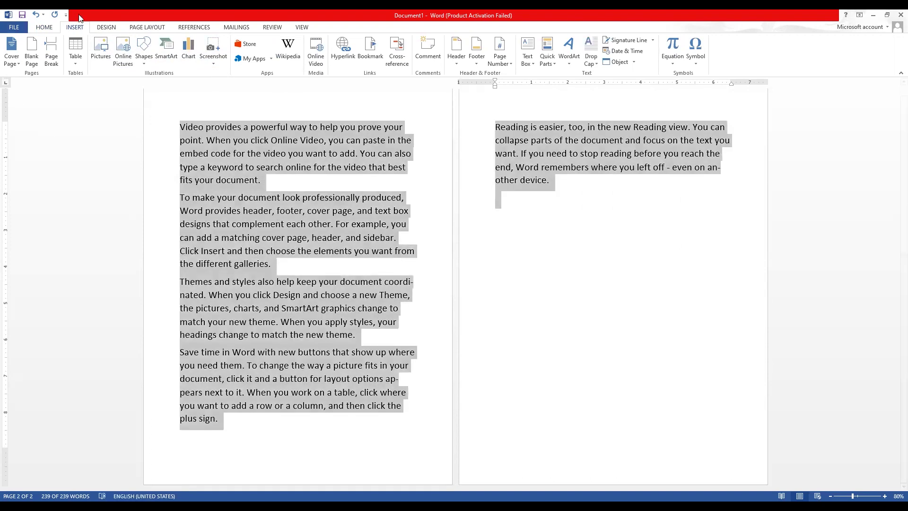
{"action": "left_click", "coordinate": [43, 29]}
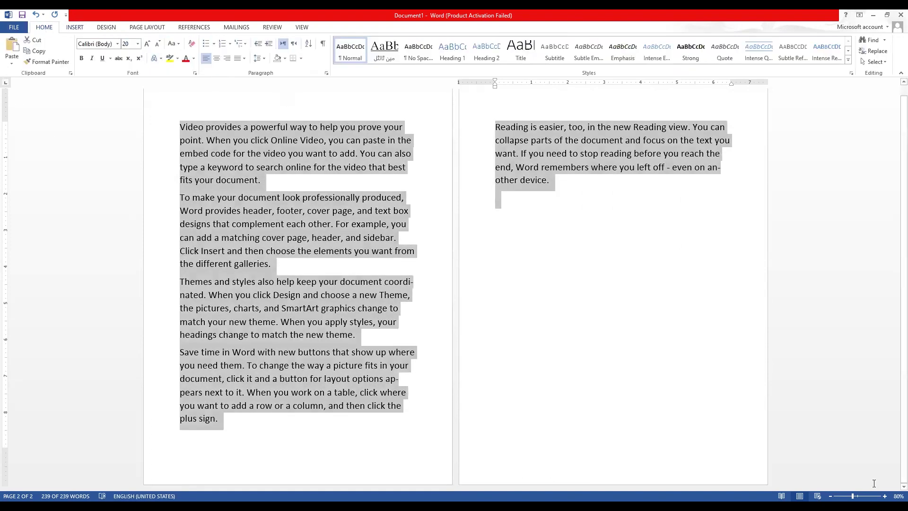
{"action": "left_click_drag", "start_coordinate": [854, 487], "coordinate": [829, 487]}
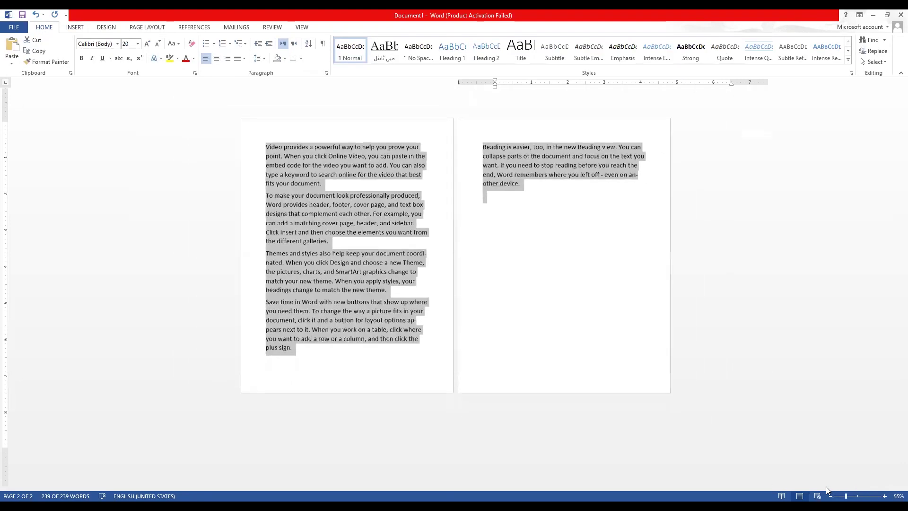
{"action": "left_click", "coordinate": [384, 395]}
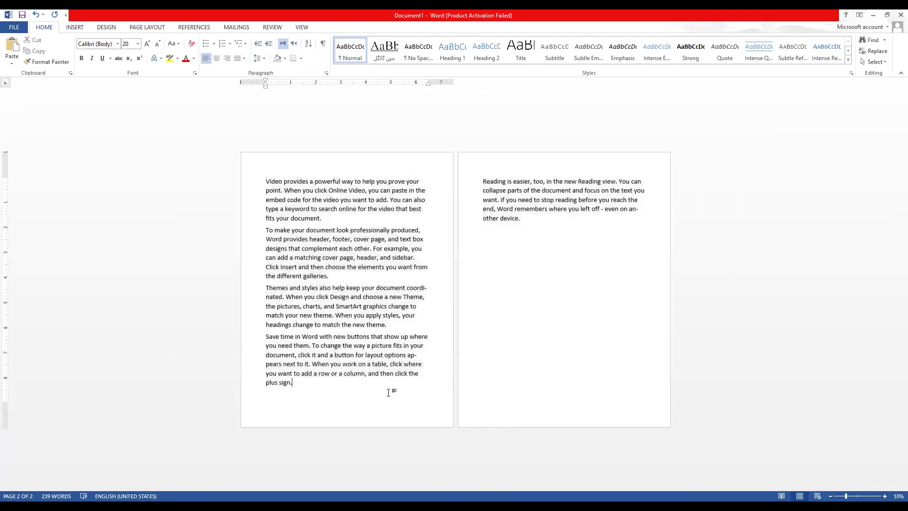
{"action": "left_click", "coordinate": [544, 227]}
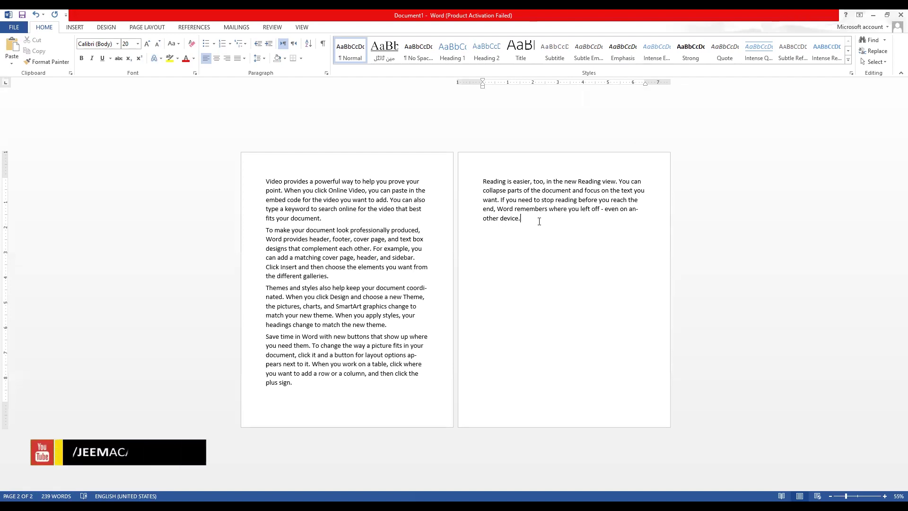
{"action": "left_click_drag", "start_coordinate": [539, 222], "coordinate": [483, 209]}
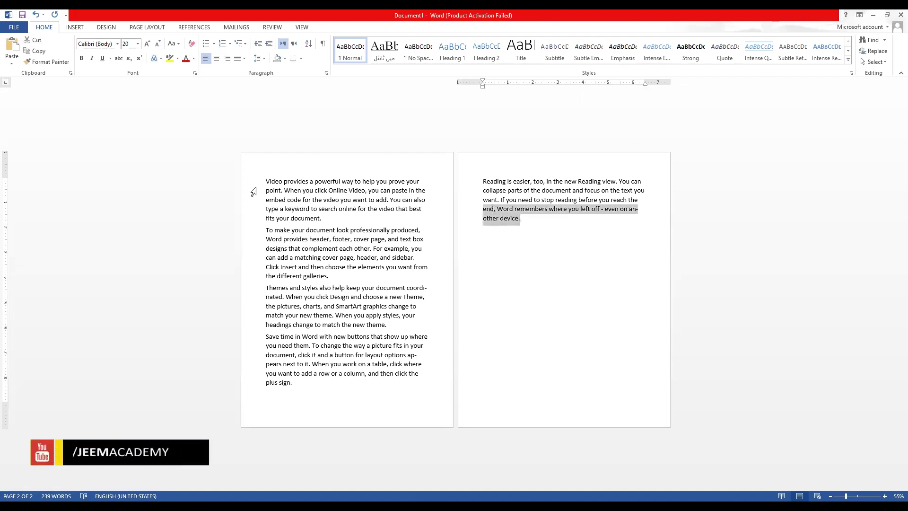
{"action": "left_click_drag", "start_coordinate": [264, 180], "coordinate": [539, 223]}
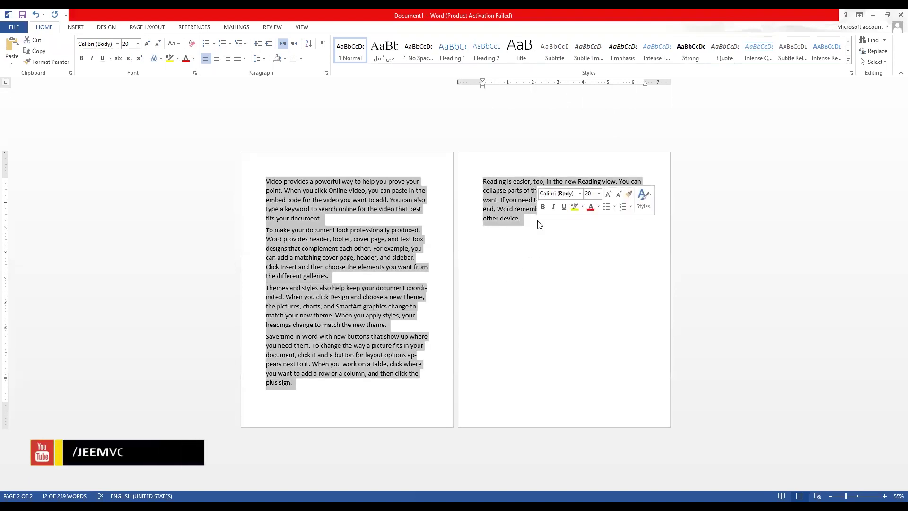
{"action": "left_click", "coordinate": [538, 223]}
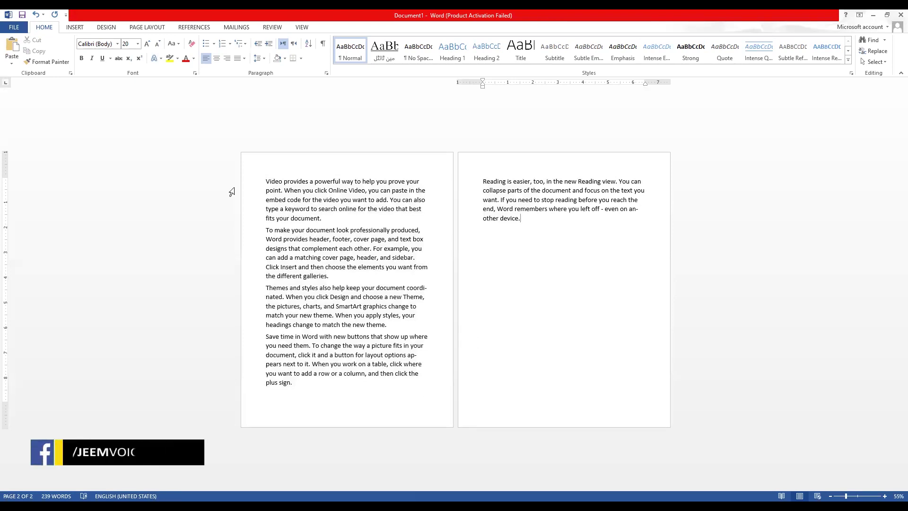
{"action": "left_click", "coordinate": [73, 29]}
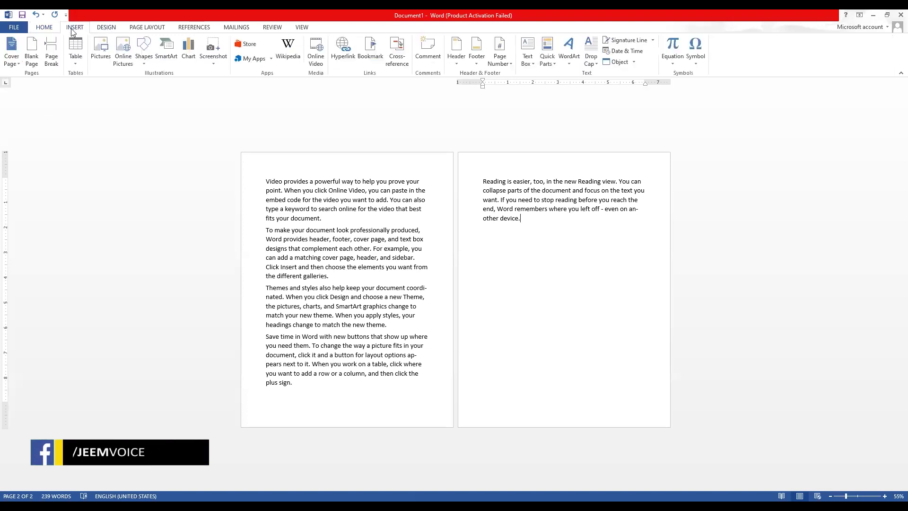
Step: Add page numbers at the top of every page in the Accent Bar 2 style and return to the body text
{"action": "left_click", "coordinate": [494, 60]}
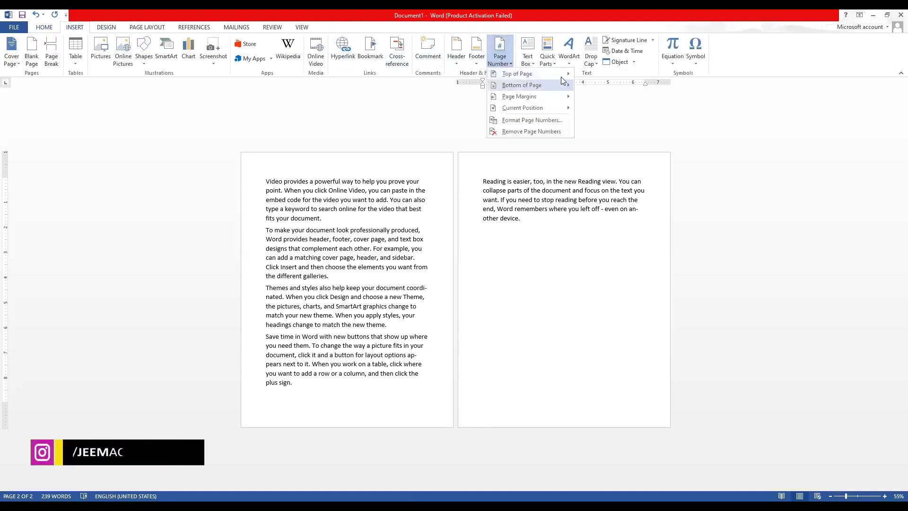
{"action": "mouse_move", "coordinate": [544, 74]}
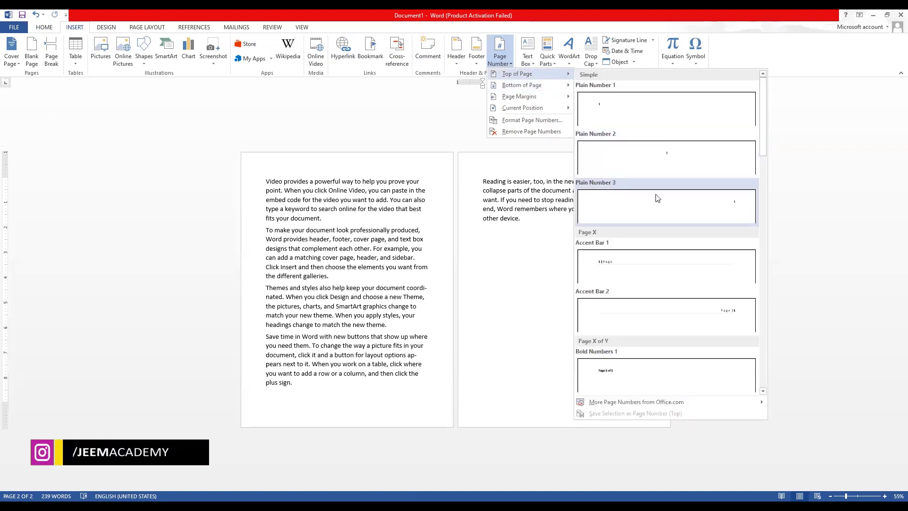
{"action": "left_click", "coordinate": [676, 312]}
{"action": "key", "text": "Escape"}
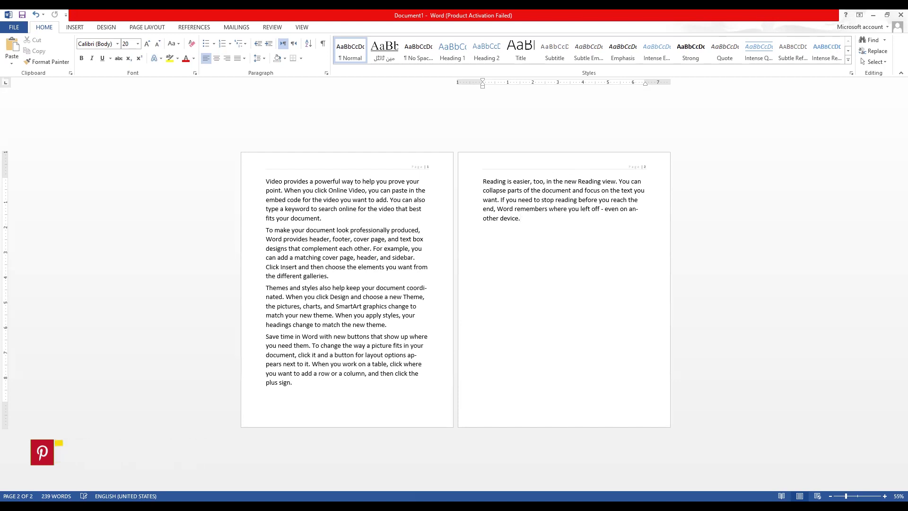
Step: Add empty lines after the last paragraph until a third page starts, and remove them all again
{"action": "key", "text": "Return"}
{"action": "key", "text": "Return"}
{"action": "key", "text": "Return"}
{"action": "key", "text": "Return"}
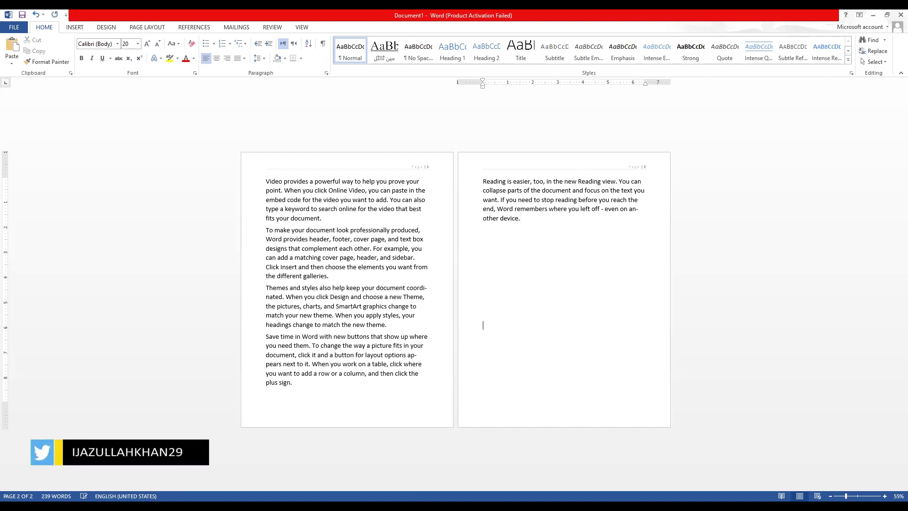
{"action": "key", "text": "Return"}
{"action": "key", "text": "Return"}
{"action": "key", "text": "Return"}
{"action": "key", "text": "Return"}
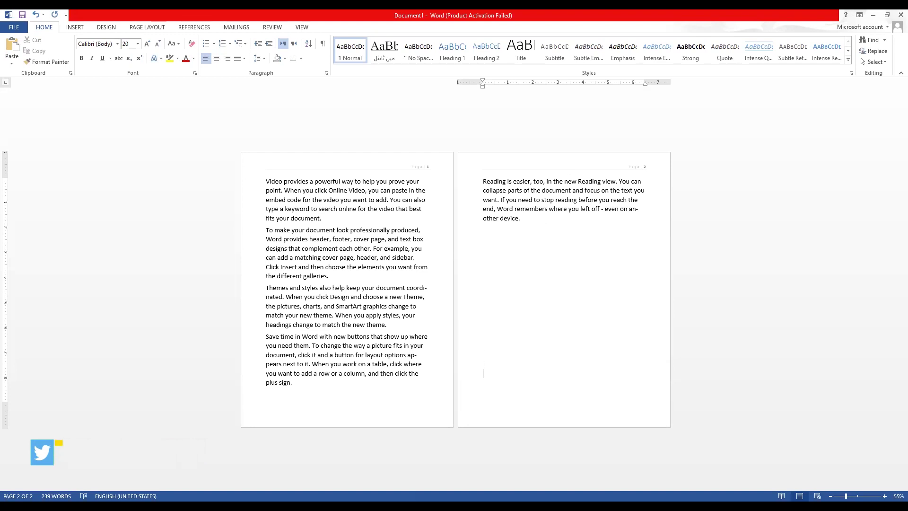
{"action": "key", "text": "Return"}
{"action": "key", "text": "Return"}
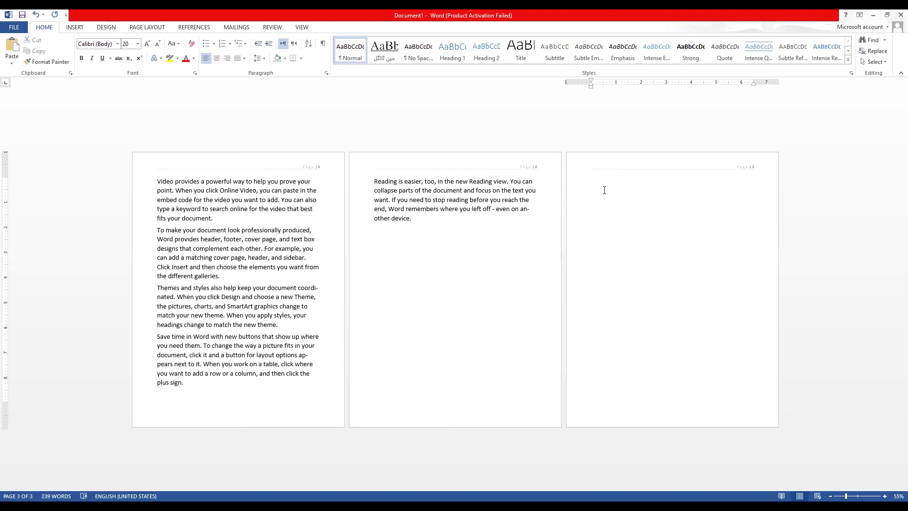
{"action": "key", "text": "BackSpace"}
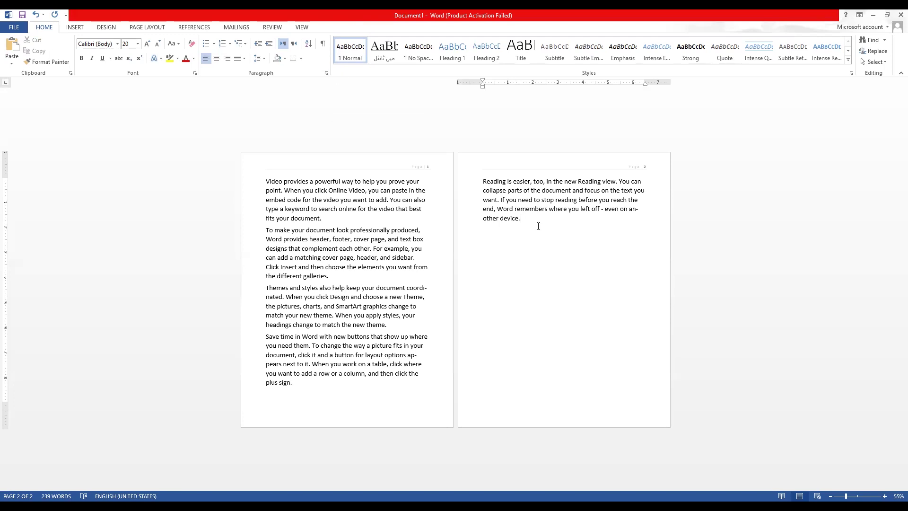
Step: Insert a page break after the last paragraph on page 2
{"action": "left_click", "coordinate": [141, 29]}
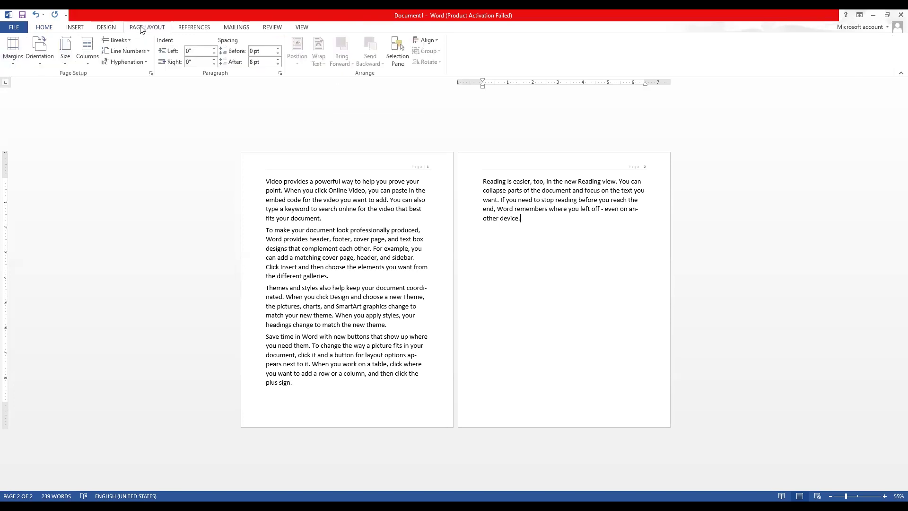
{"action": "left_click", "coordinate": [117, 41]}
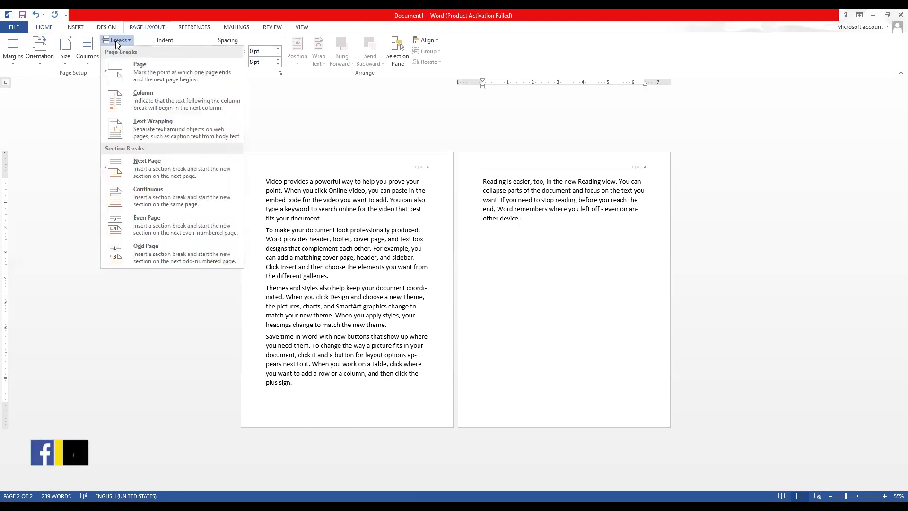
{"action": "left_click", "coordinate": [131, 83]}
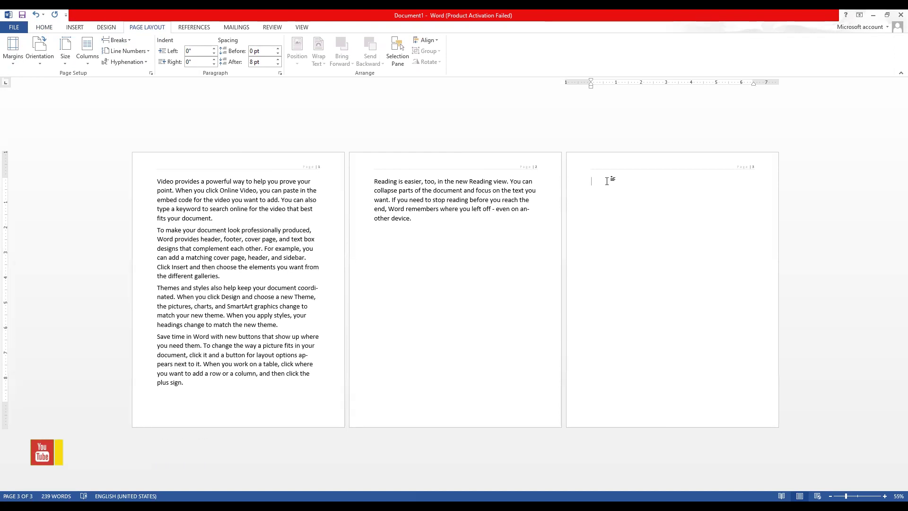
Step: Enter "+rand()" on the third page, correct it to "=rand()" and run it to generate sample paragraphs
{"action": "type", "text": "+ra"}
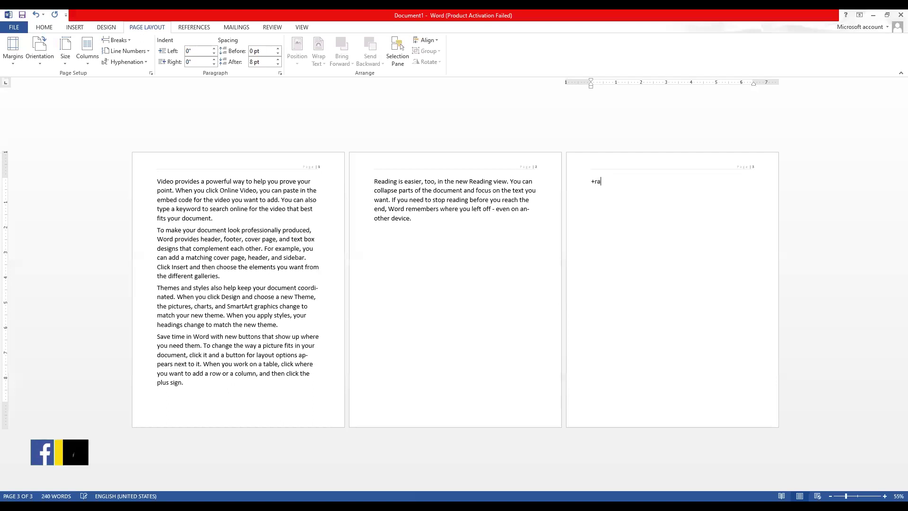
{"action": "type", "text": "nd()"}
{"action": "key", "text": "Return"}
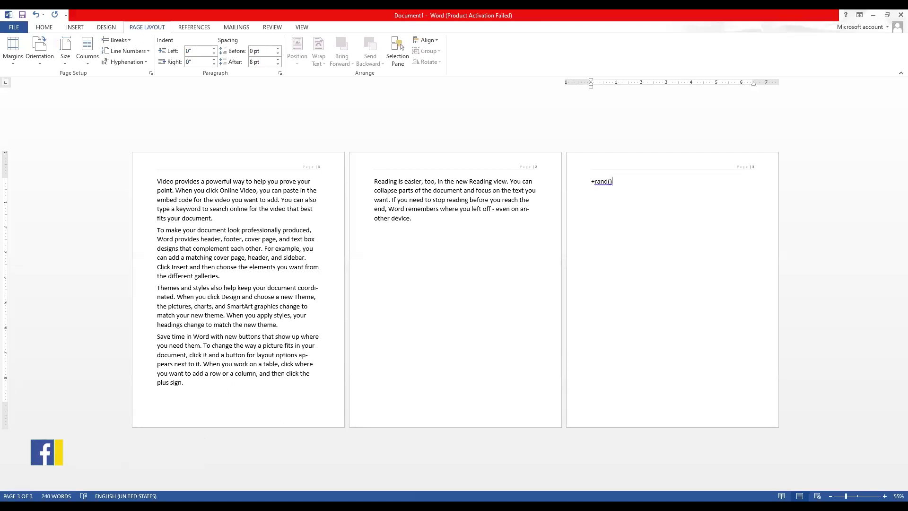
{"action": "left_click", "coordinate": [595, 182]}
{"action": "key", "text": "BackSpace"}
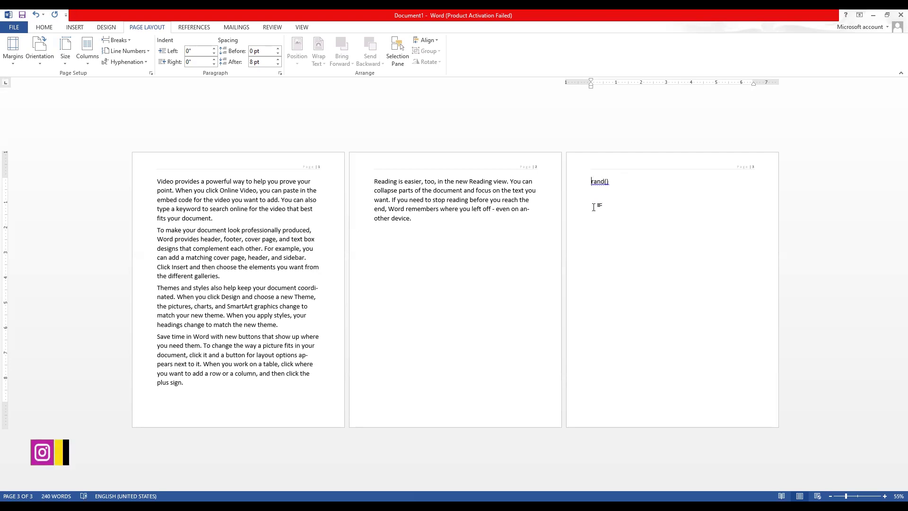
{"action": "type", "text": "="}
{"action": "left_click", "coordinate": [634, 188]}
{"action": "key", "text": "Return"}
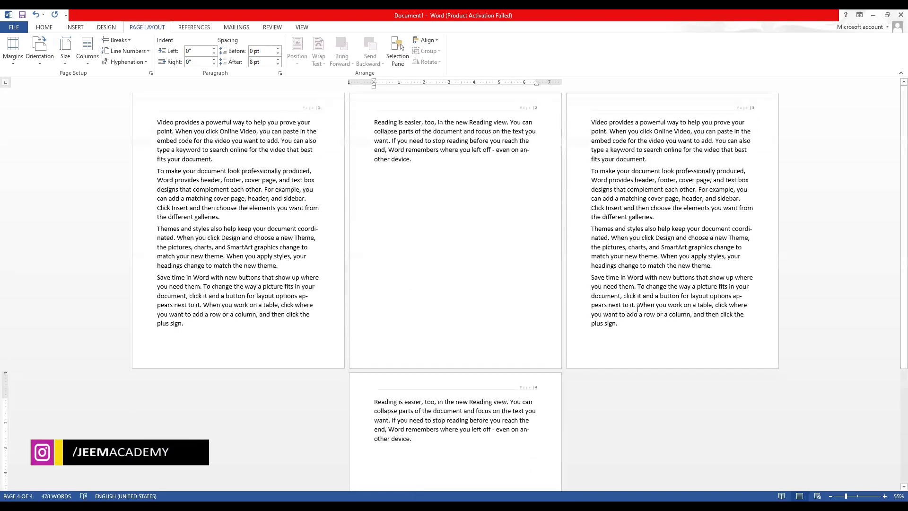
Step: Delete the "Reading is easier" paragraph that spilled onto the fourth page
{"action": "left_click_drag", "start_coordinate": [597, 122], "coordinate": [517, 456]}
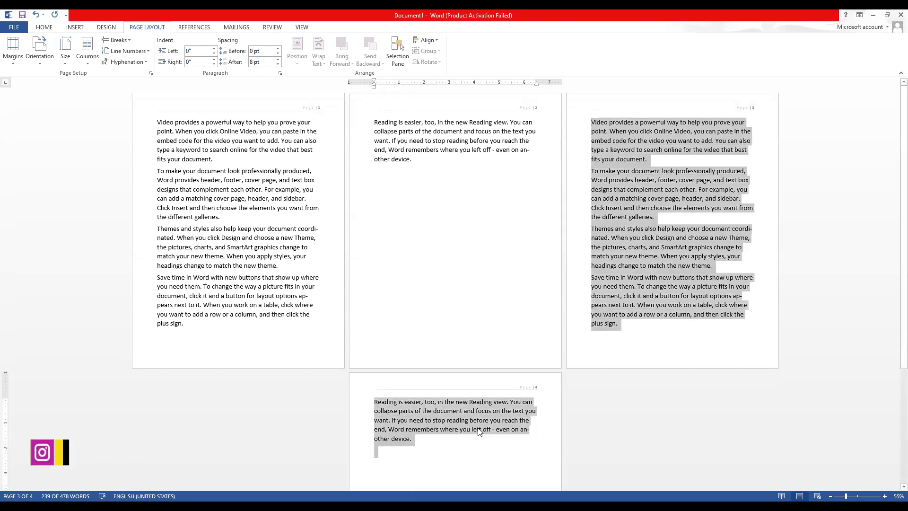
{"action": "left_click_drag", "start_coordinate": [415, 440], "coordinate": [395, 402]}
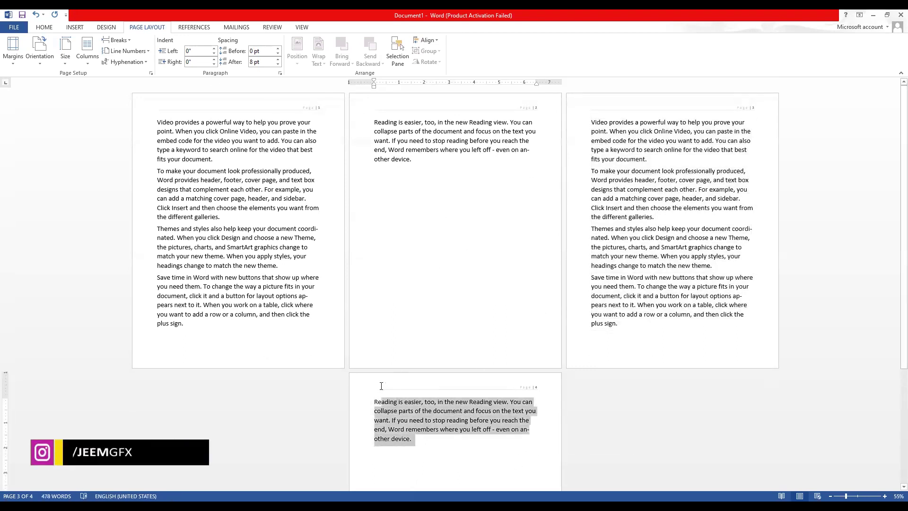
{"action": "type", "text": "R"}
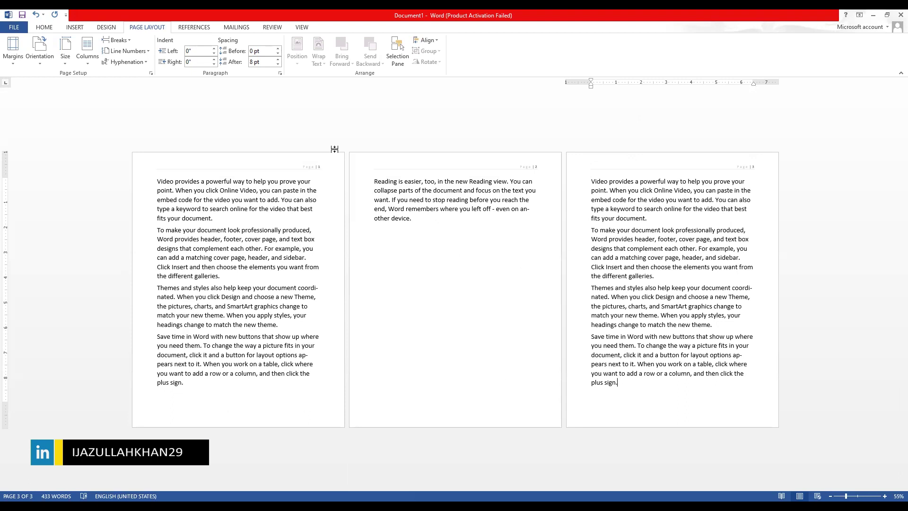
Step: Review the available break types, the end of the page 2 text and the paragraphs on page 3
{"action": "left_click", "coordinate": [122, 42]}
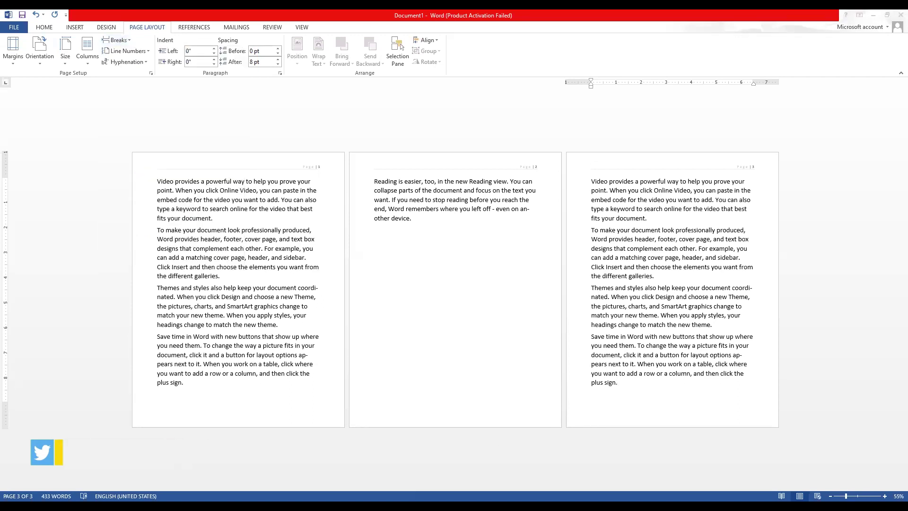
{"action": "left_click", "coordinate": [124, 42]}
{"action": "left_click", "coordinate": [123, 42]}
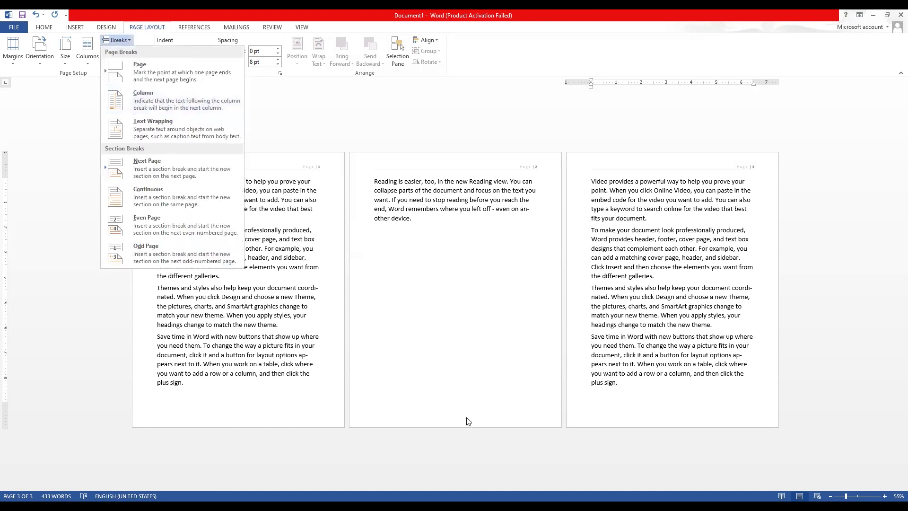
{"action": "left_click", "coordinate": [421, 238]}
{"action": "left_click", "coordinate": [411, 218]}
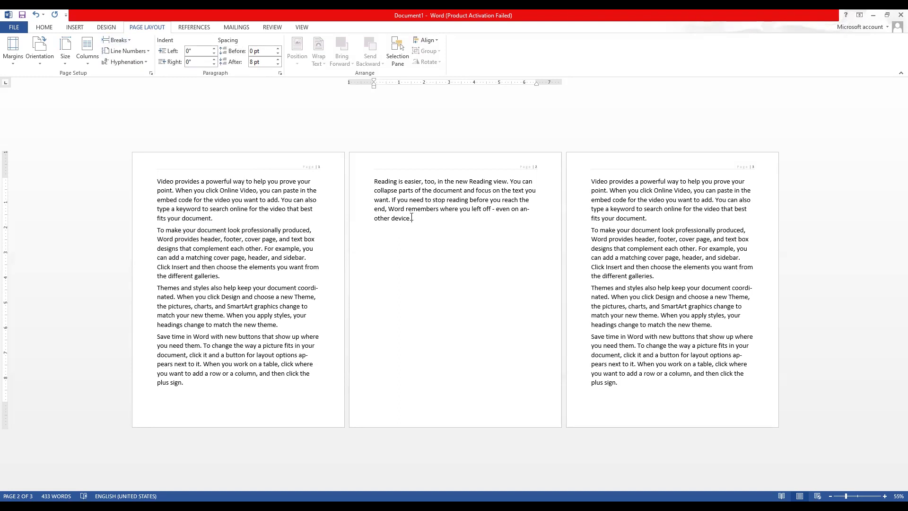
{"action": "left_click_drag", "start_coordinate": [628, 395], "coordinate": [570, 176]}
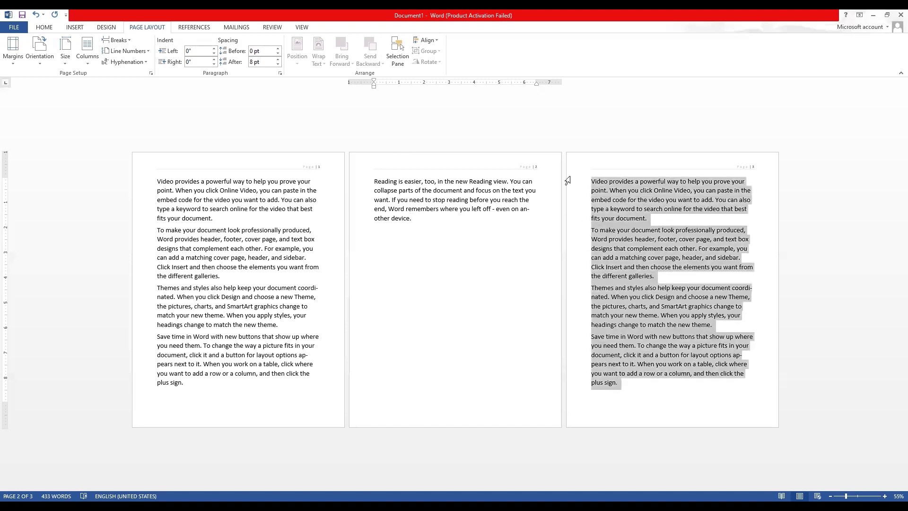
Step: Undo the sample text on the third page and the page break before it
{"action": "key", "text": "ctrl+z"}
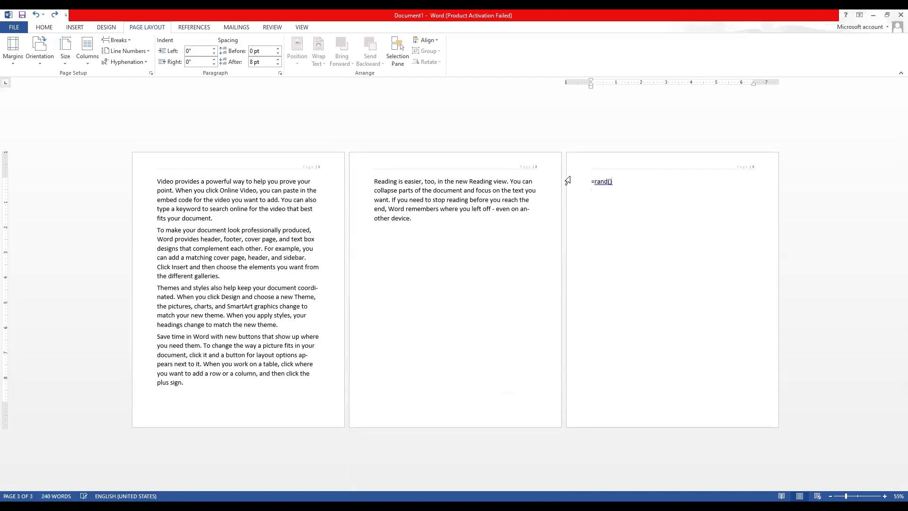
{"action": "key", "text": "ctrl+z"}
{"action": "key", "text": "ctrl+z"}
{"action": "key", "text": "ctrl+z"}
{"action": "key", "text": "ctrl+z"}
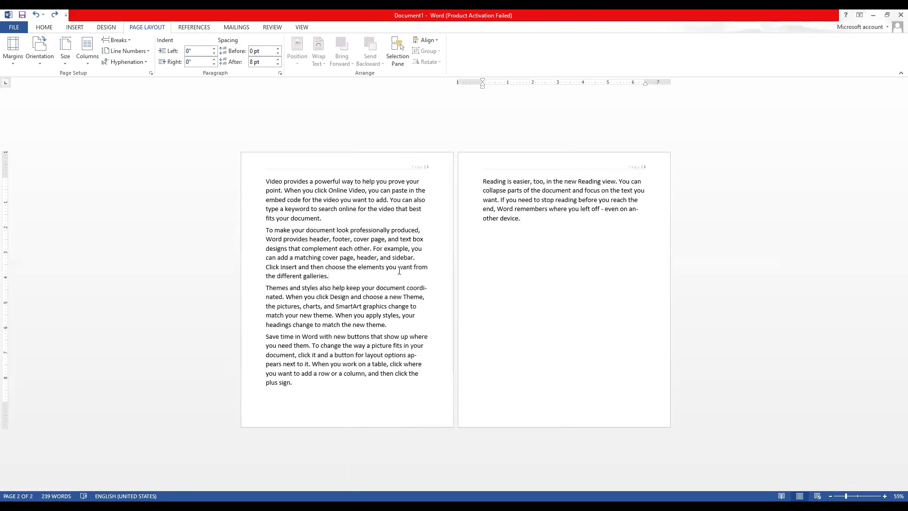
Step: Lay out the entire document text in two columns
{"action": "left_click_drag", "start_coordinate": [398, 268], "coordinate": [329, 276]}
{"action": "key", "text": "ctrl+a"}
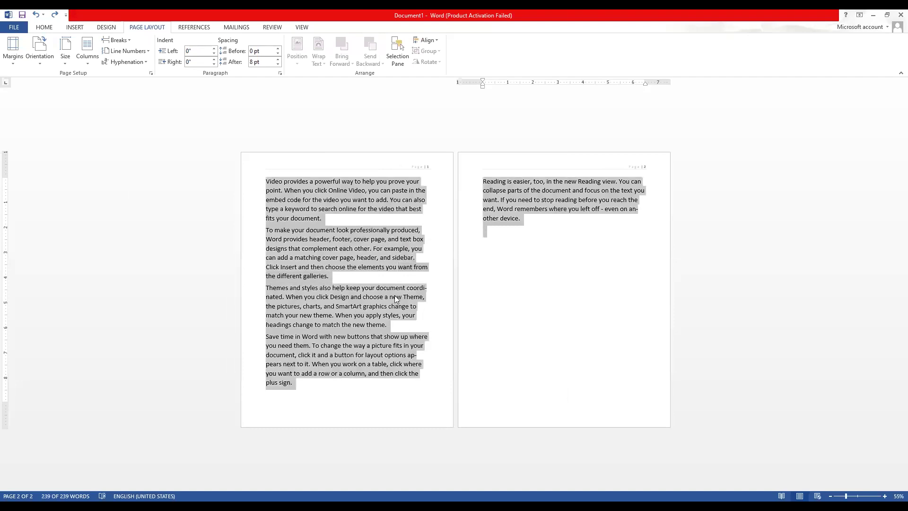
{"action": "left_click", "coordinate": [79, 60]}
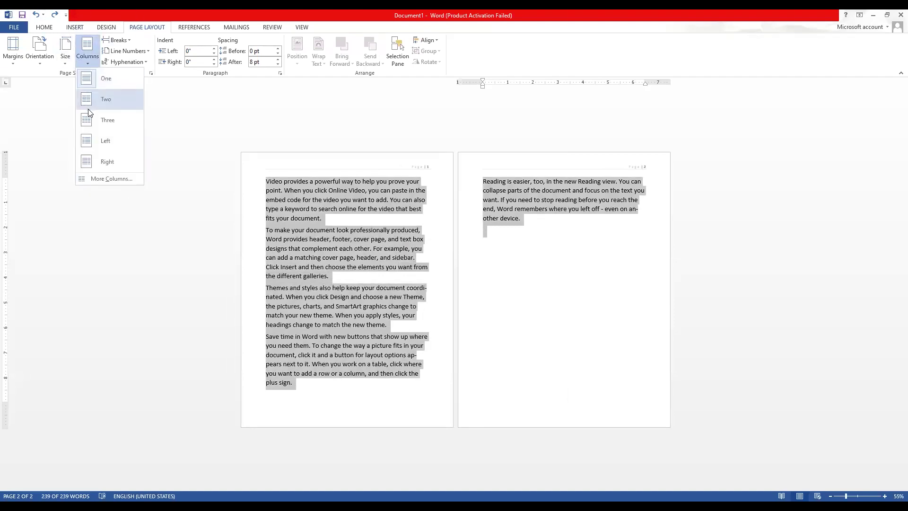
{"action": "left_click", "coordinate": [89, 102]}
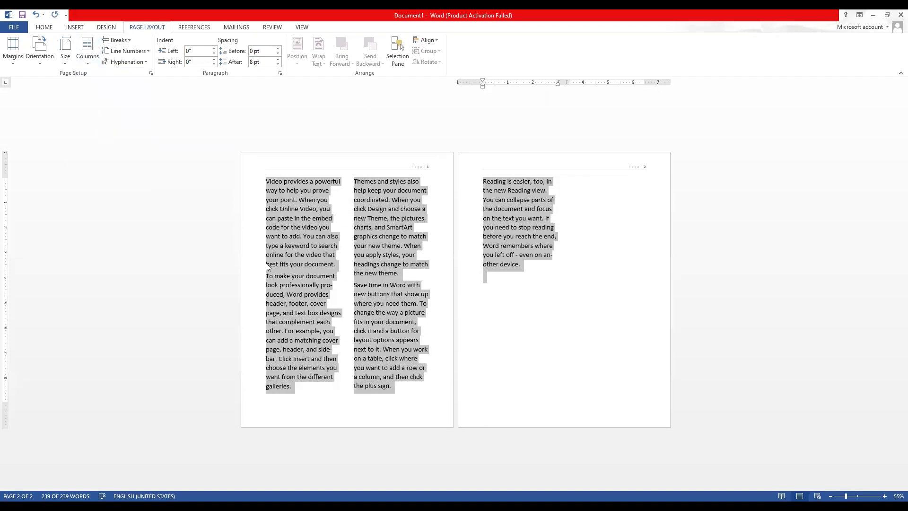
Step: Split the second paragraph before "page, and text box designs" and mark that line with a red annotation rectangle
{"action": "left_click", "coordinate": [322, 320]}
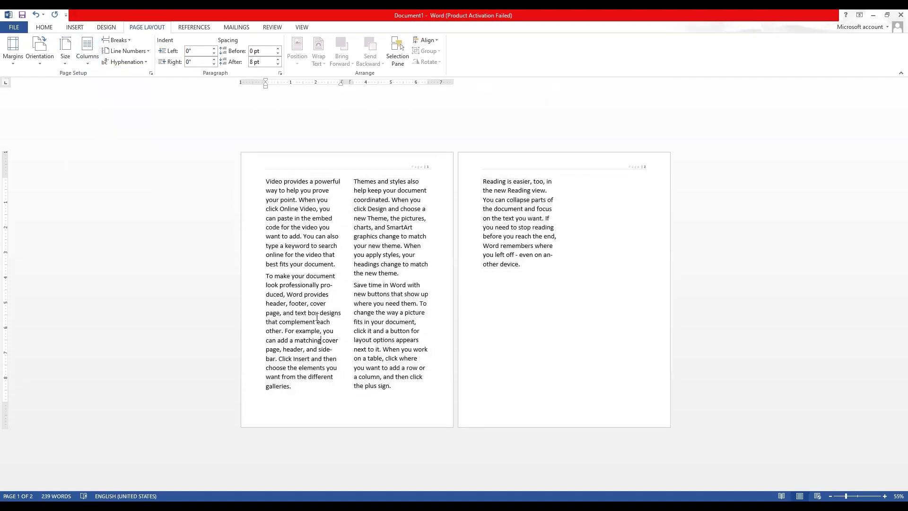
{"action": "key", "text": "Return"}
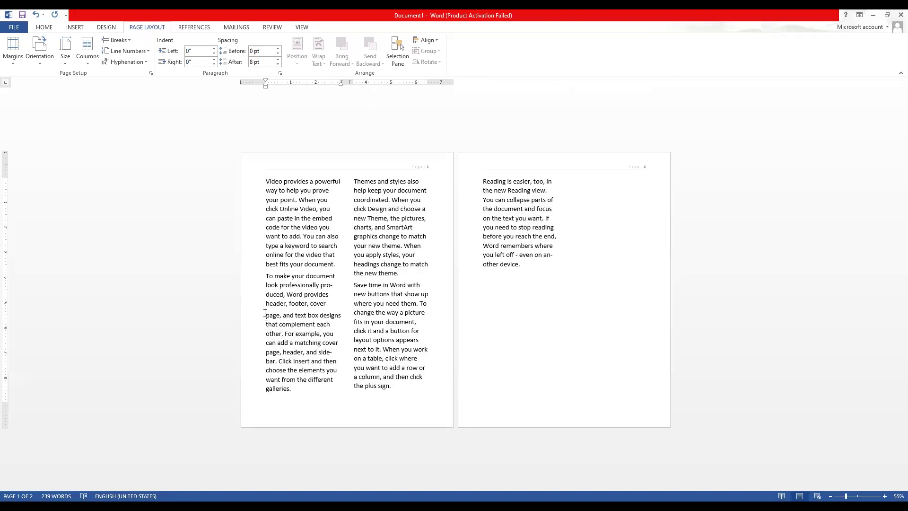
{"action": "left_click_drag", "start_coordinate": [265, 319], "coordinate": [319, 317]}
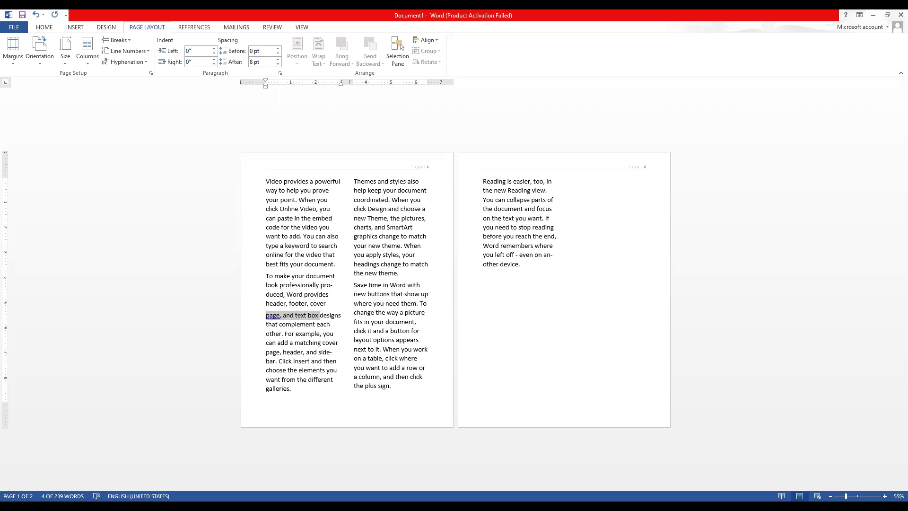
{"action": "key", "text": "ctrl+2"}
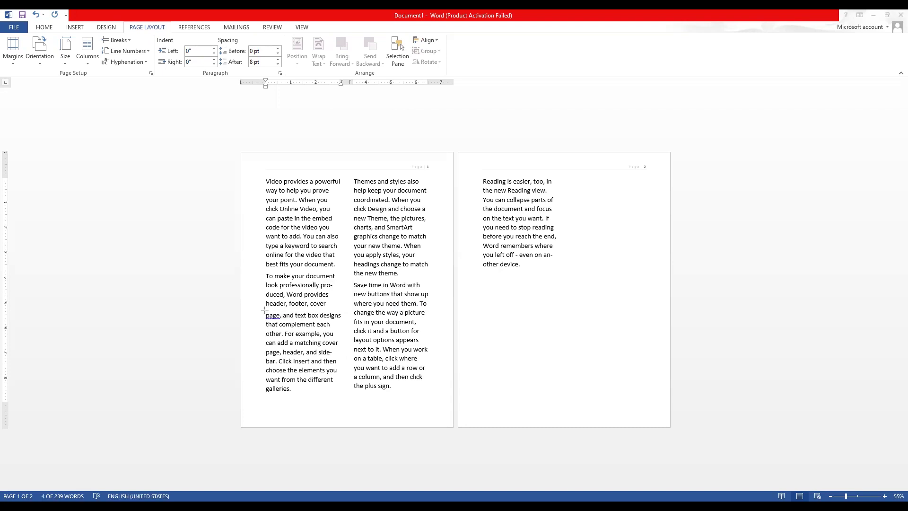
{"action": "left_click_drag", "start_coordinate": [257, 309], "coordinate": [347, 325]}
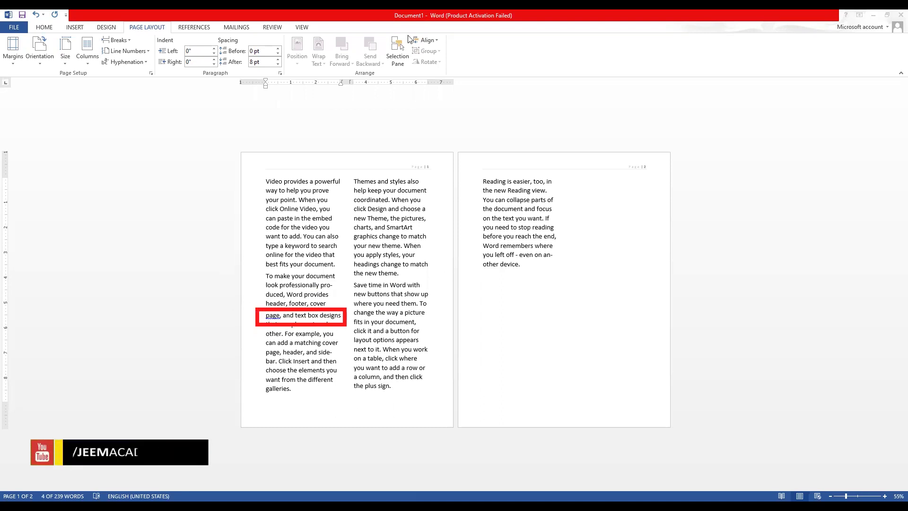
Step: Insert a column break before "page, and text box designs" in the first column of page 1
{"action": "left_click", "coordinate": [266, 315]}
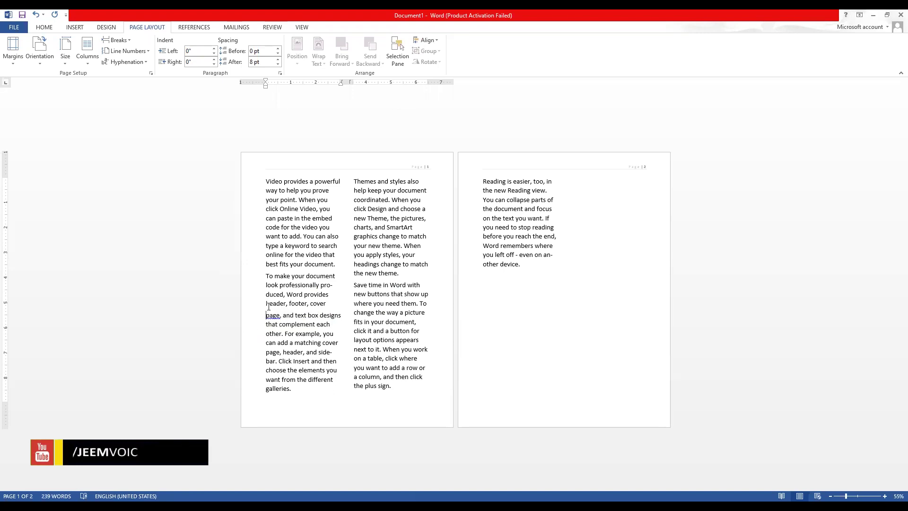
{"action": "left_click", "coordinate": [114, 41]}
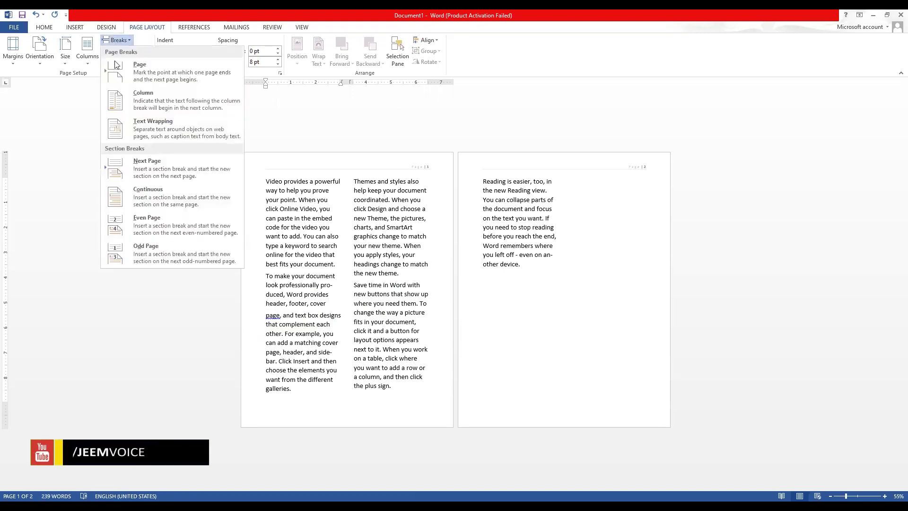
{"action": "left_click", "coordinate": [136, 103]}
{"action": "left_click", "coordinate": [278, 317]}
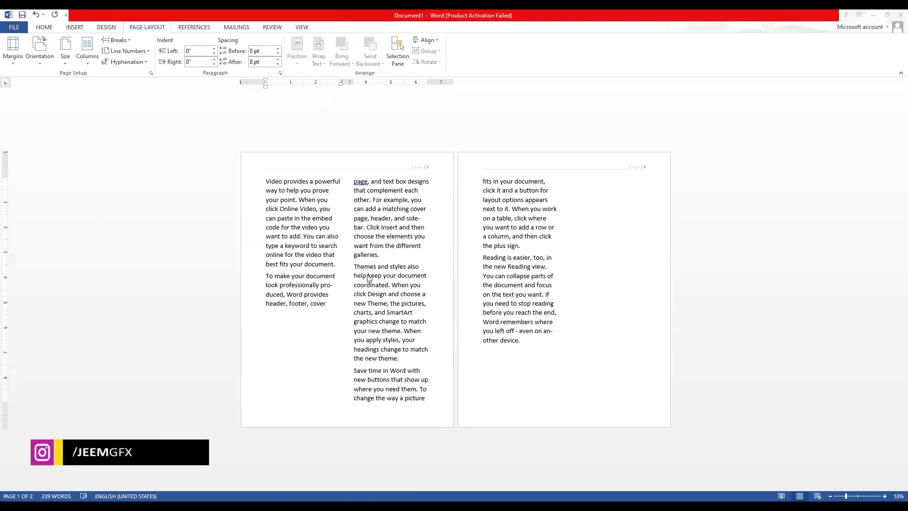
Step: Return the entire document text from two columns to a single-column layout
{"action": "left_click", "coordinate": [119, 41]}
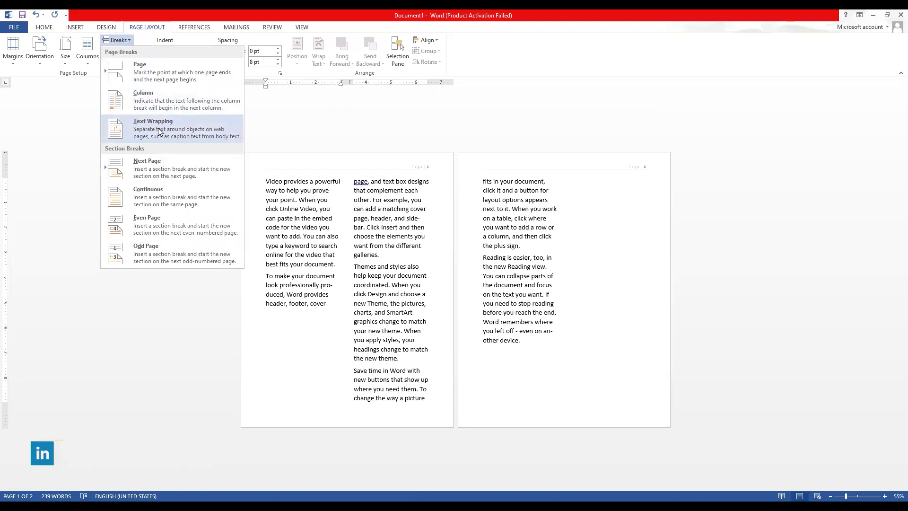
{"action": "left_click", "coordinate": [338, 305]}
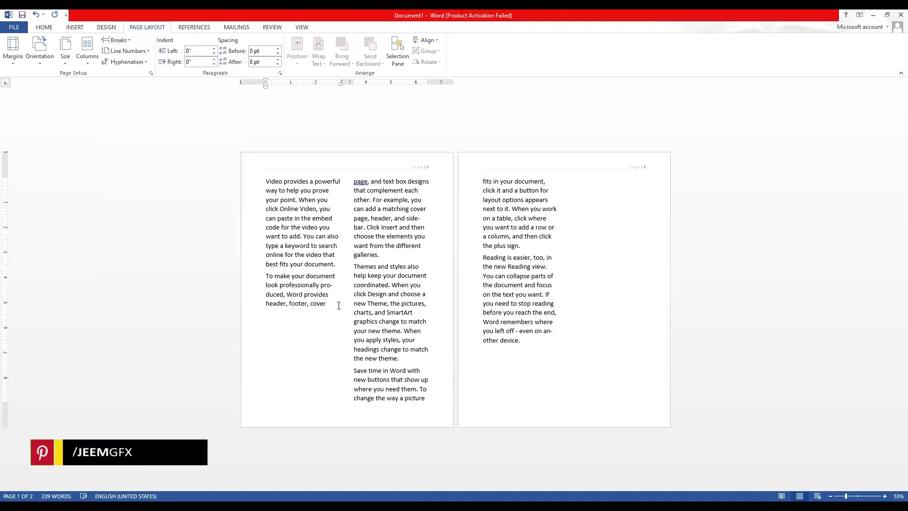
{"action": "key", "text": "ctrl+a"}
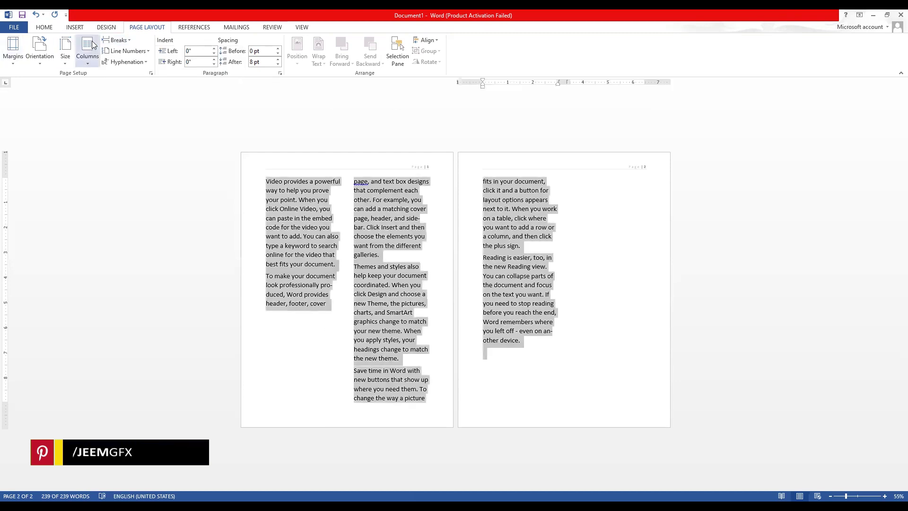
{"action": "left_click", "coordinate": [75, 59]}
{"action": "left_click", "coordinate": [106, 78]}
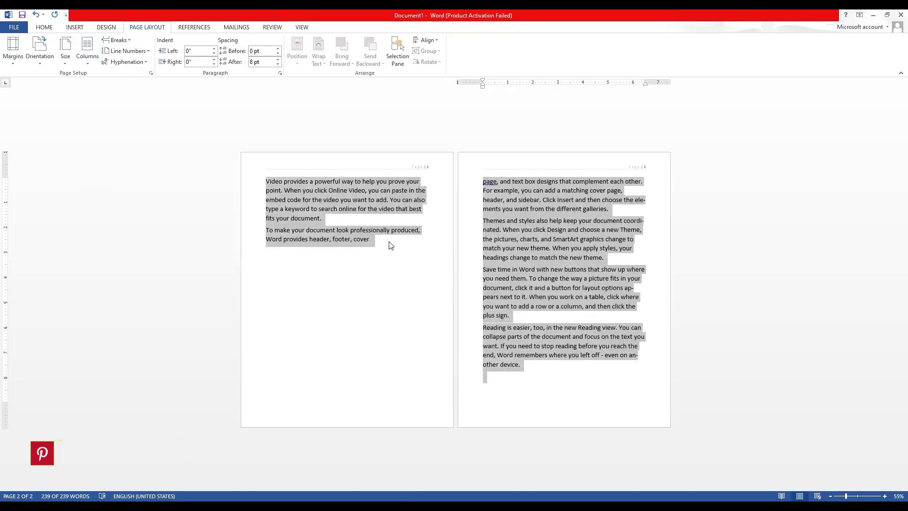
Step: Delete the break before "page, and text box designs" and rejoin that line with the rest of the second paragraph
{"action": "left_click", "coordinate": [483, 182]}
{"action": "key", "text": "BackSpace"}
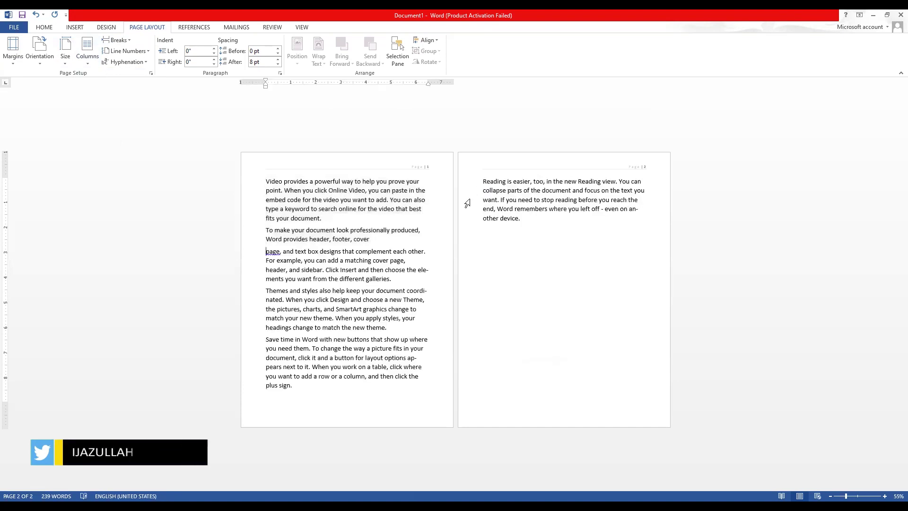
{"action": "key", "text": "BackSpace"}
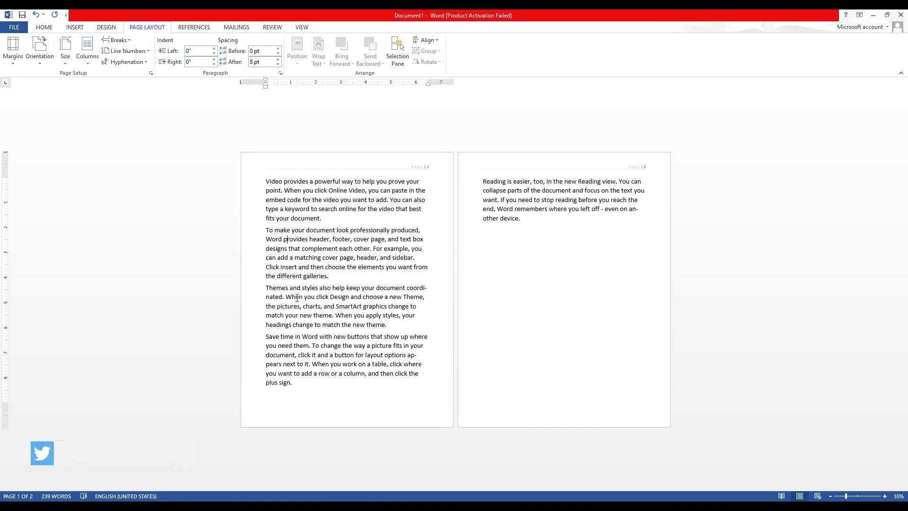
Step: Shade the second paragraph, beginning "To make your document look professionally produced", in black
{"action": "left_click_drag", "start_coordinate": [837, 487], "coordinate": [854, 486]}
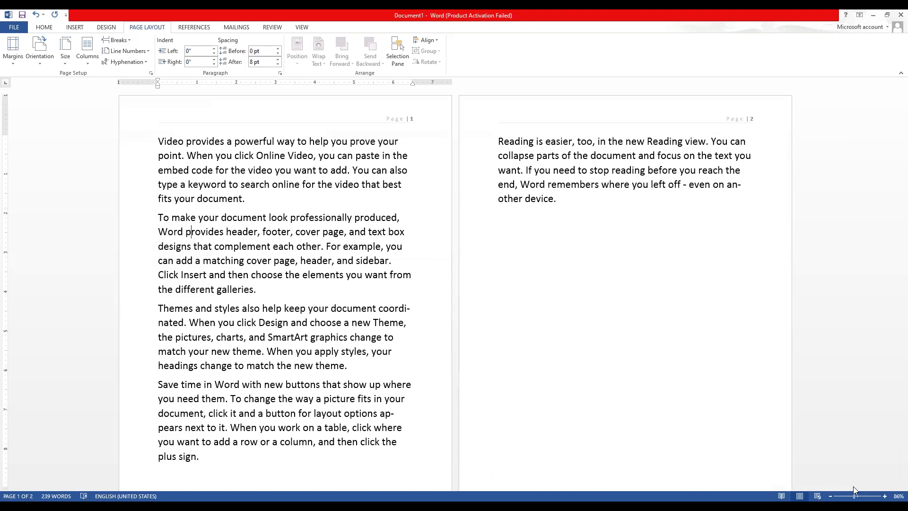
{"action": "left_click_drag", "start_coordinate": [854, 486], "coordinate": [856, 490]}
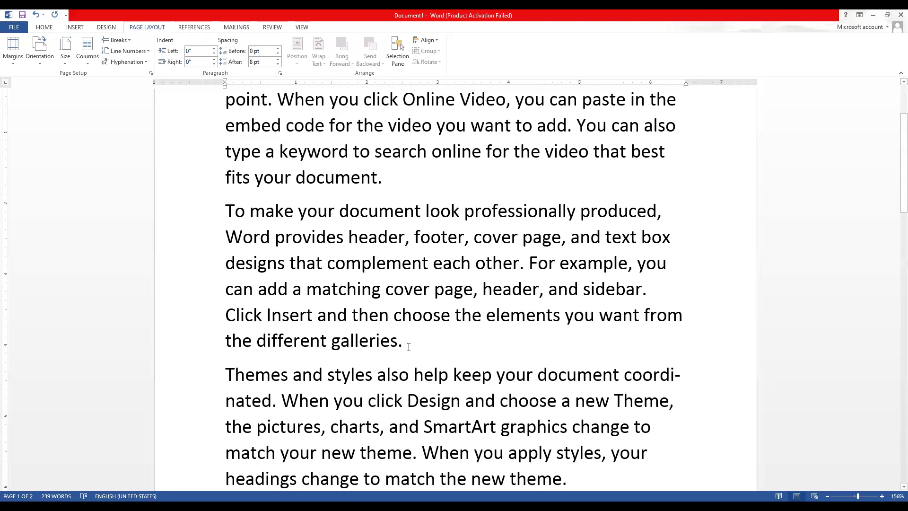
{"action": "scroll", "coordinate": [415, 347], "scroll_direction": "down", "scroll_amount": 1}
{"action": "left_click_drag", "start_coordinate": [414, 317], "coordinate": [227, 166]}
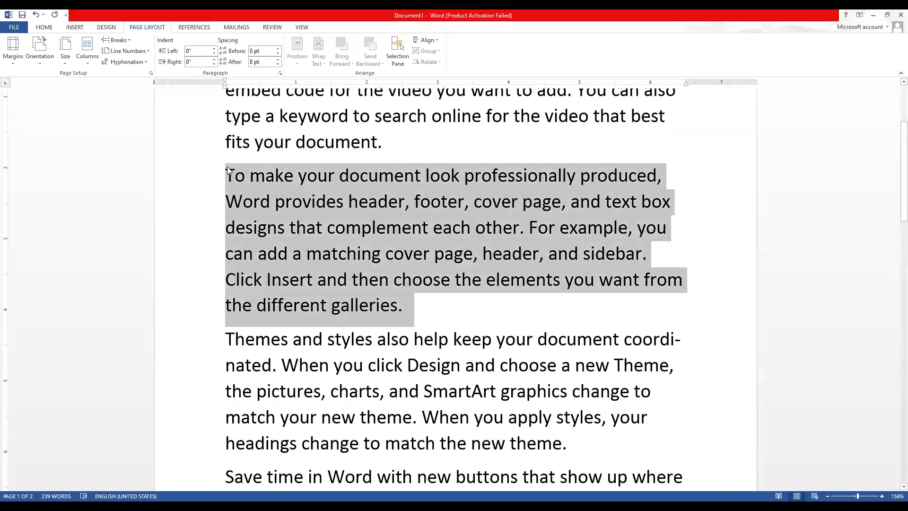
{"action": "left_click", "coordinate": [44, 27]}
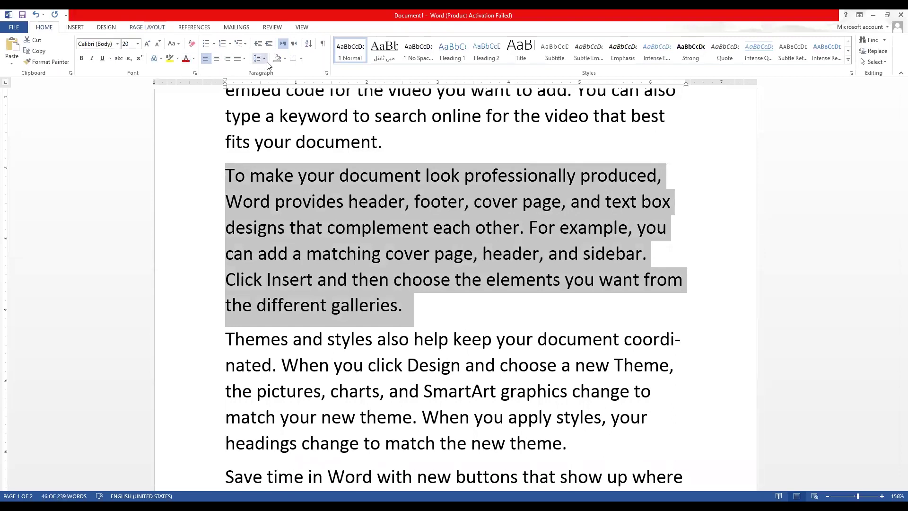
{"action": "left_click", "coordinate": [284, 58]}
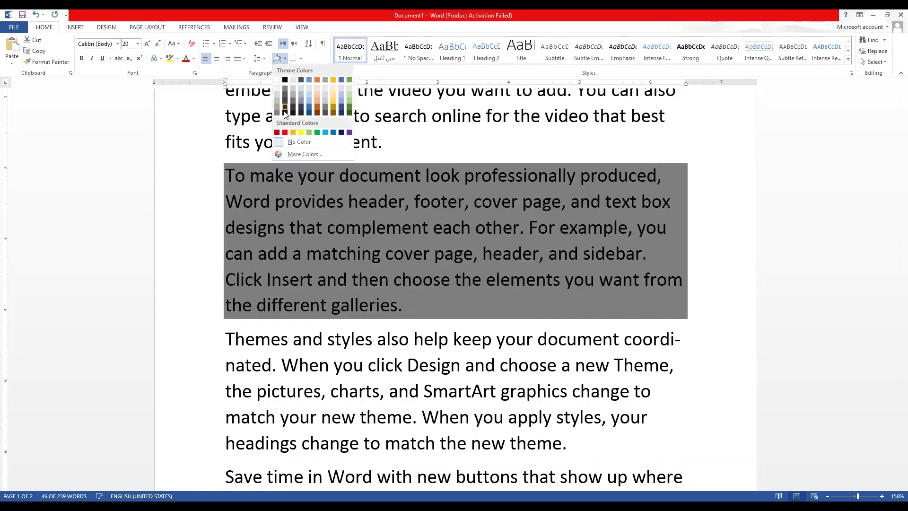
{"action": "left_click", "coordinate": [285, 115]}
Step: Shade the third paragraph, beginning "Themes and styles also help", in light blue
{"action": "scroll", "coordinate": [284, 115], "scroll_direction": "down", "scroll_amount": 2}
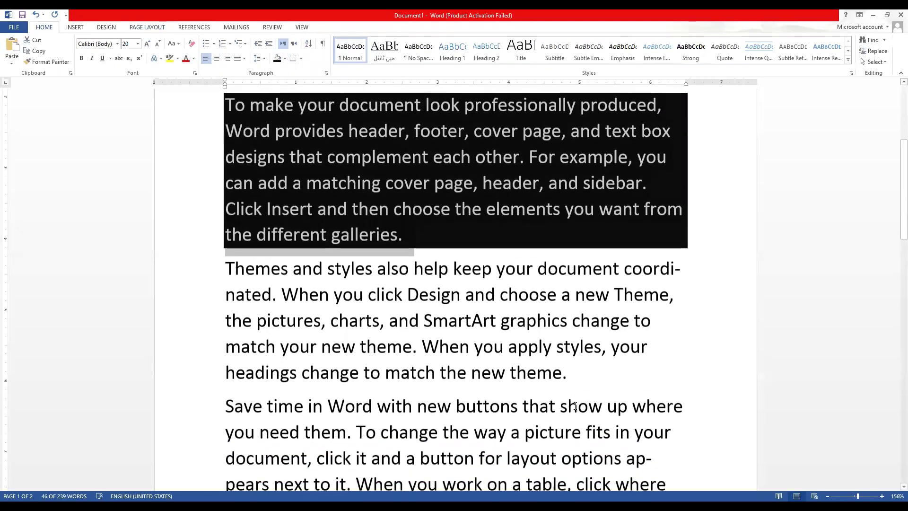
{"action": "double_click", "coordinate": [175, 251]}
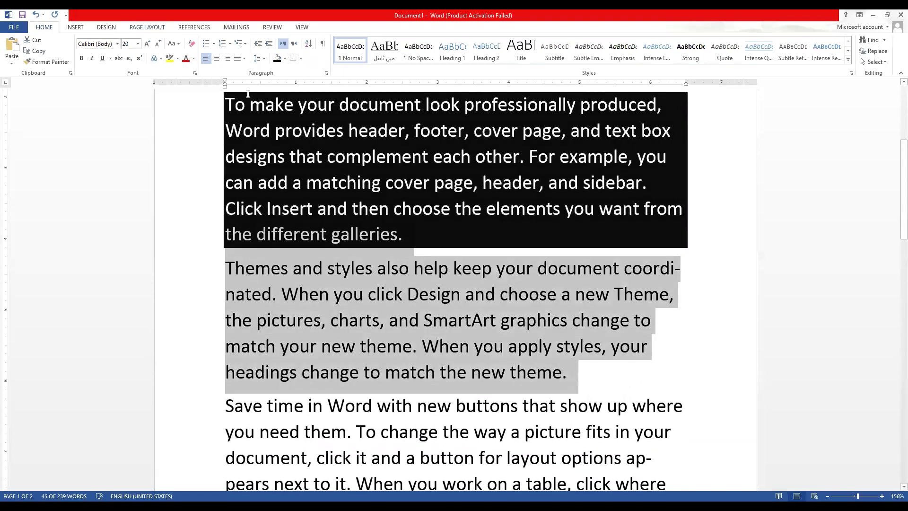
{"action": "left_click", "coordinate": [285, 58]}
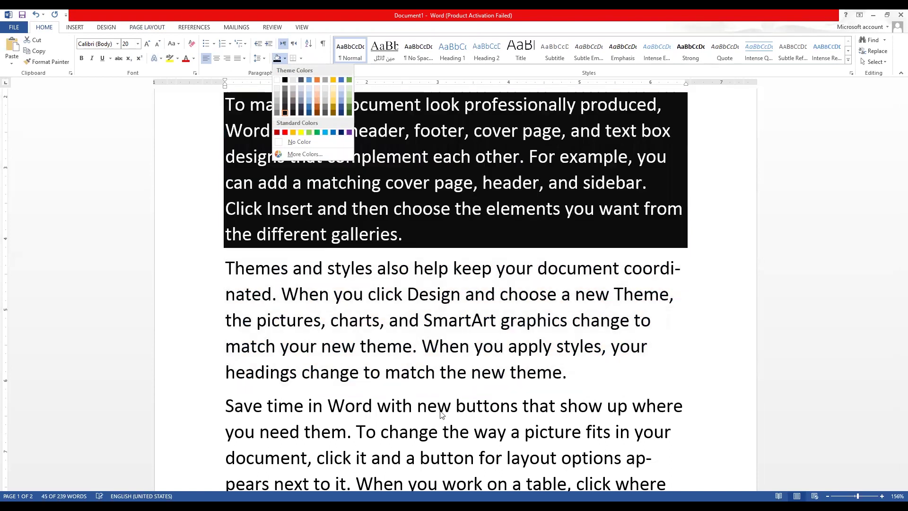
{"action": "left_click", "coordinate": [569, 402]}
{"action": "left_click_drag", "start_coordinate": [602, 388], "coordinate": [211, 274]}
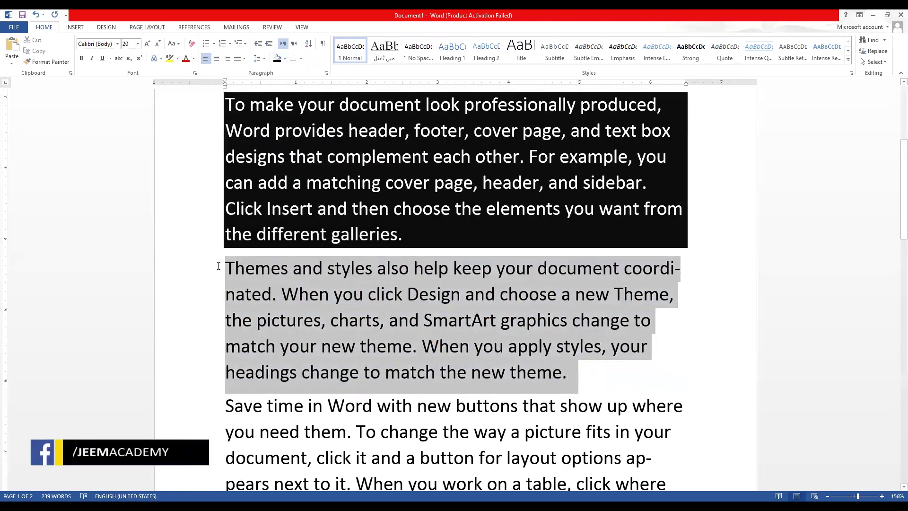
{"action": "left_click", "coordinate": [286, 58]}
{"action": "left_click", "coordinate": [310, 95]}
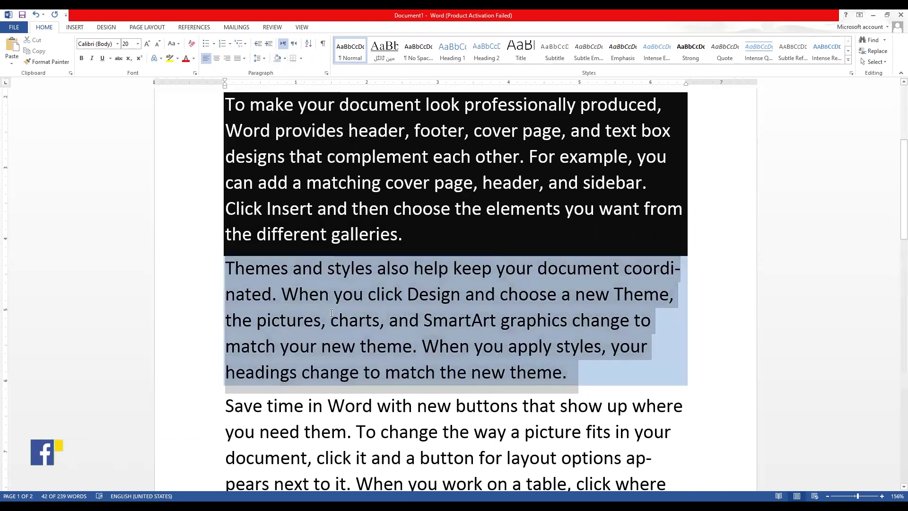
{"action": "left_click", "coordinate": [331, 313]}
Step: Highlight the words "For example, you" in the second paragraph in red
{"action": "scroll", "coordinate": [331, 313], "scroll_direction": "up", "scroll_amount": 3}
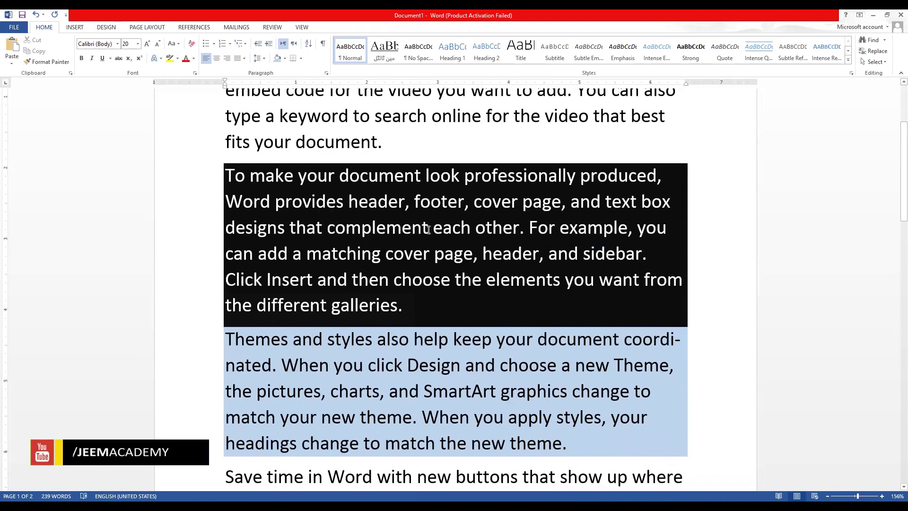
{"action": "triple_click", "coordinate": [245, 177]}
{"action": "left_click", "coordinate": [298, 227]}
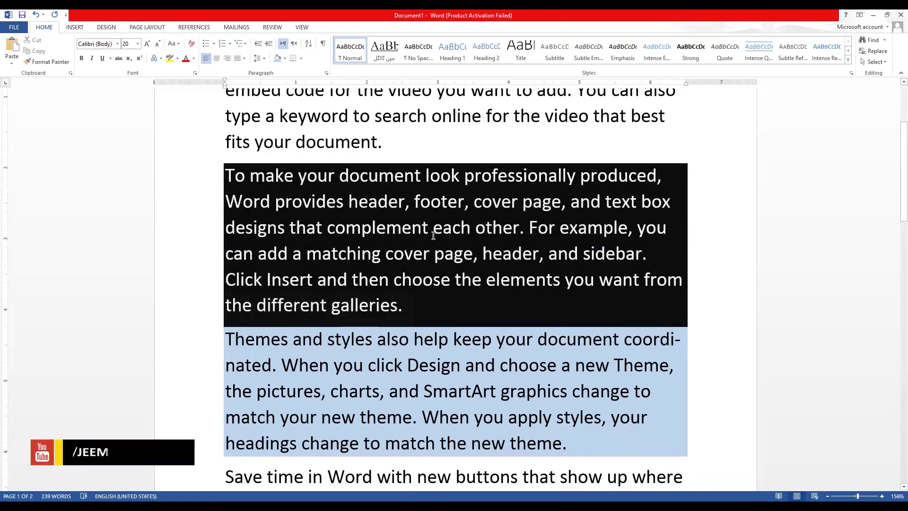
{"action": "left_click_drag", "start_coordinate": [525, 227], "coordinate": [659, 230]}
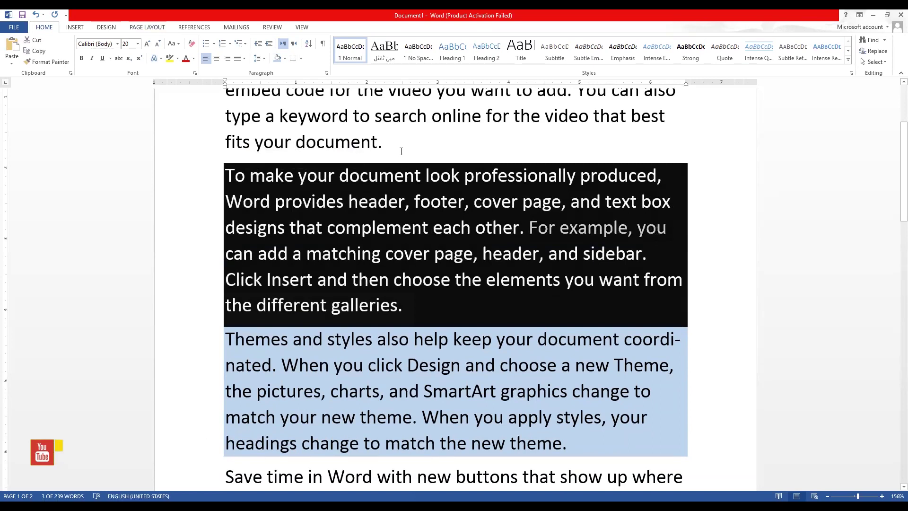
{"action": "left_click", "coordinate": [177, 58]}
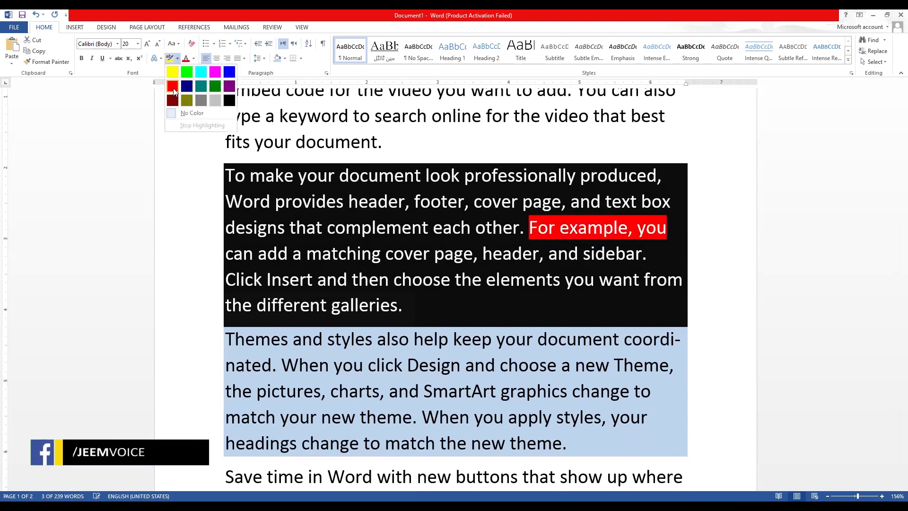
{"action": "left_click", "coordinate": [173, 87]}
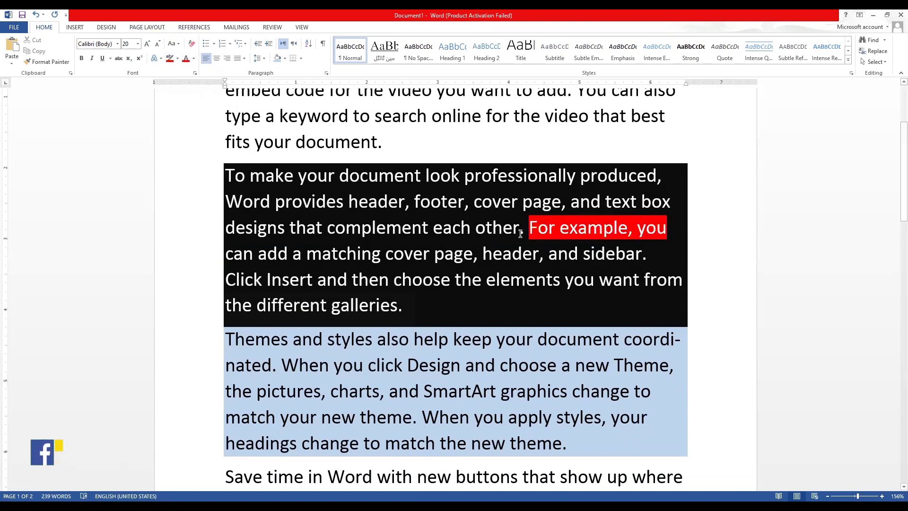
Step: Try starting a new paragraph before "For example, you", and take the paragraph break back out
{"action": "left_click", "coordinate": [526, 229]}
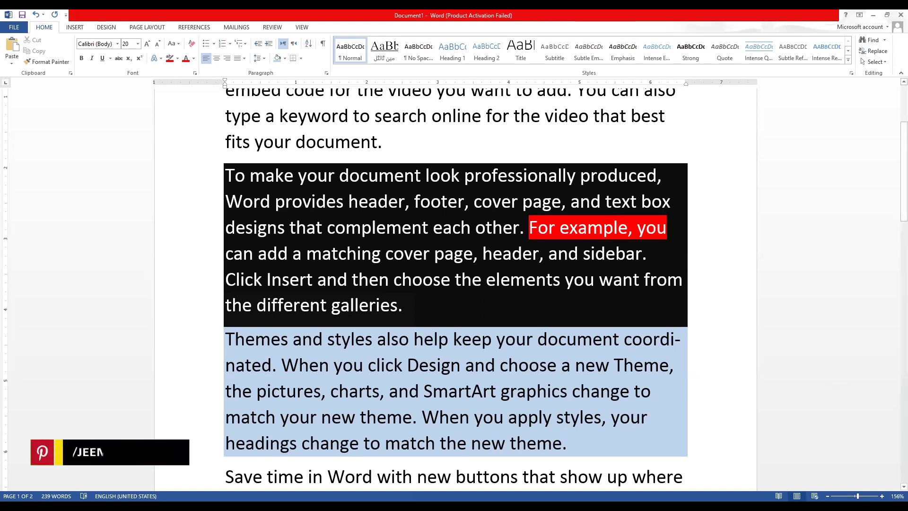
{"action": "key", "text": "Return"}
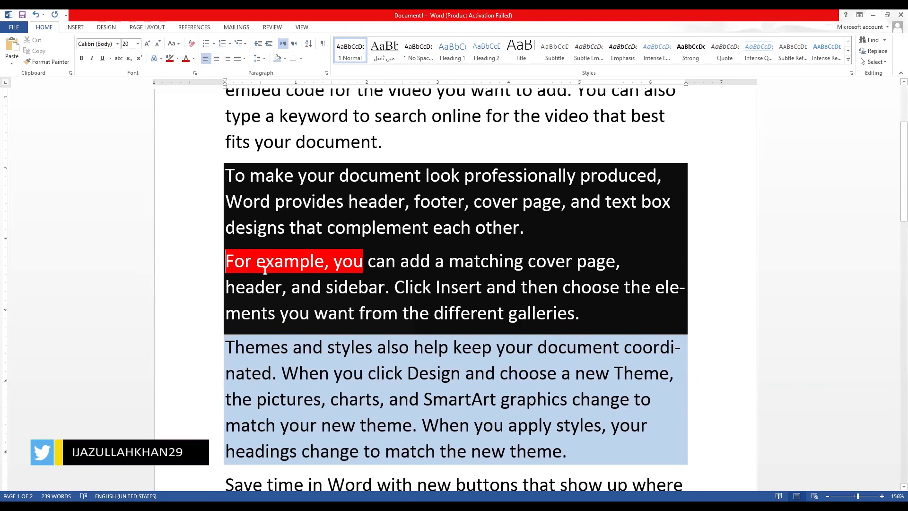
{"action": "key", "text": "BackSpace"}
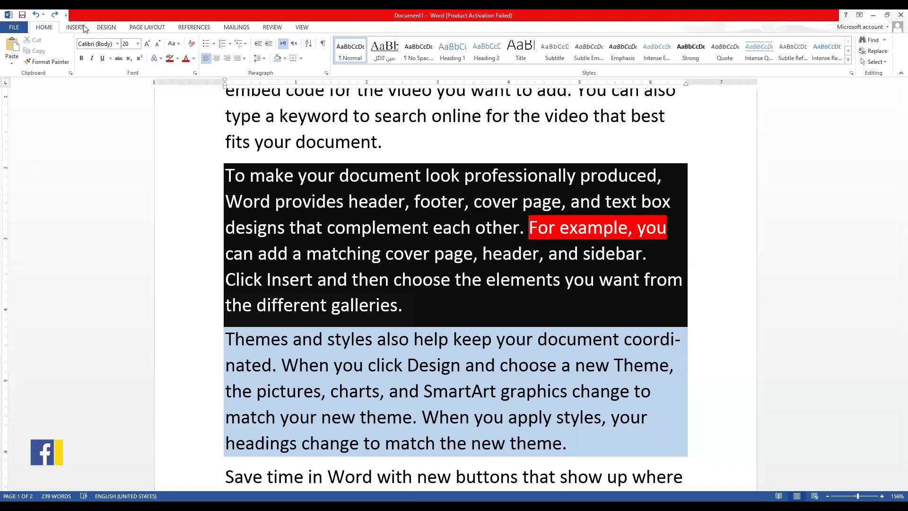
Step: Insert a Text Wrapping break before "For example, you" in the second paragraph
{"action": "left_click", "coordinate": [144, 28]}
{"action": "left_click", "coordinate": [124, 42]}
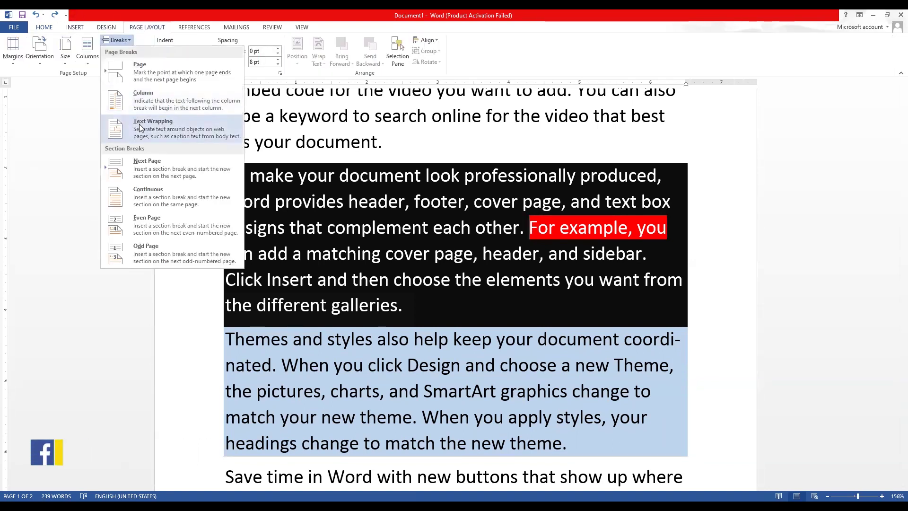
{"action": "left_click", "coordinate": [140, 127]}
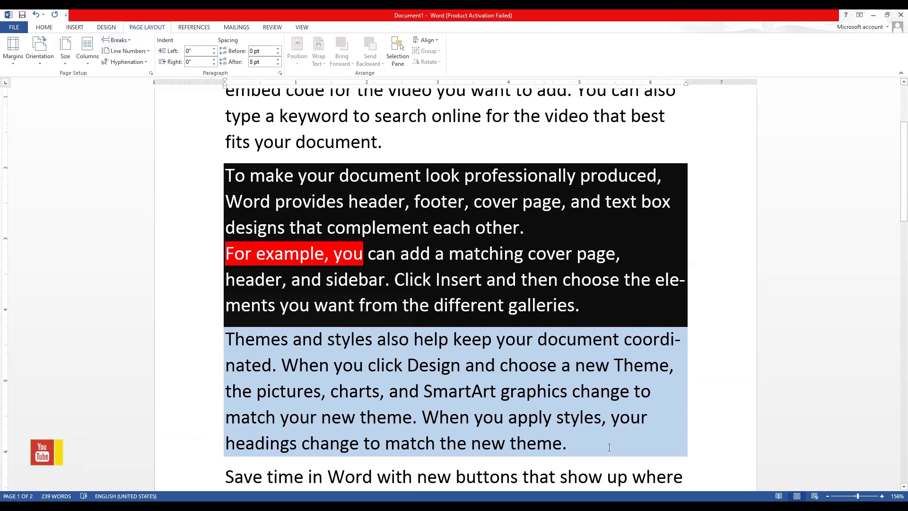
Step: Remove the space after the second and third paragraphs
{"action": "left_click_drag", "start_coordinate": [601, 437], "coordinate": [199, 169]}
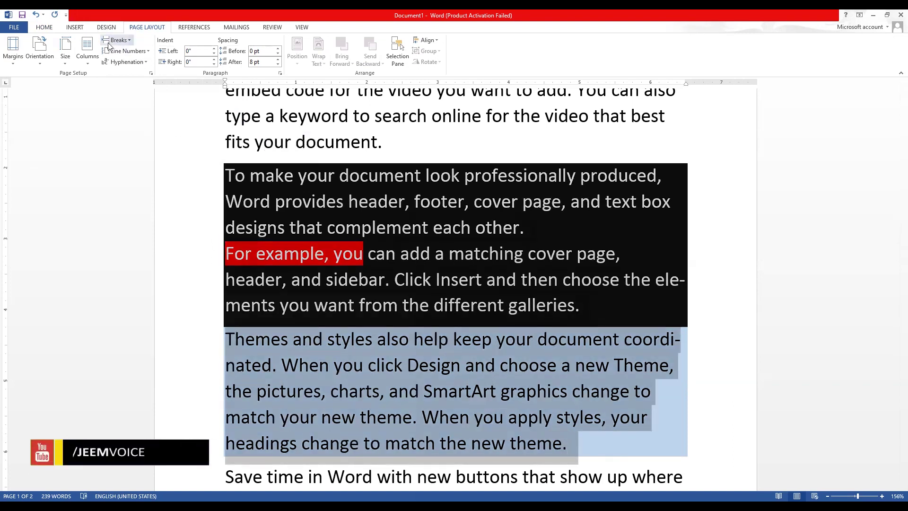
{"action": "left_click", "coordinate": [47, 28]}
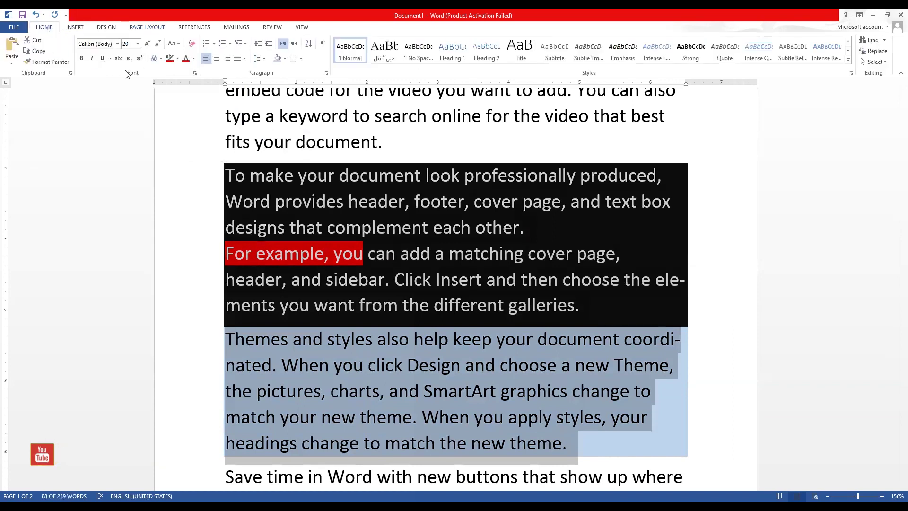
{"action": "left_click", "coordinate": [259, 57]}
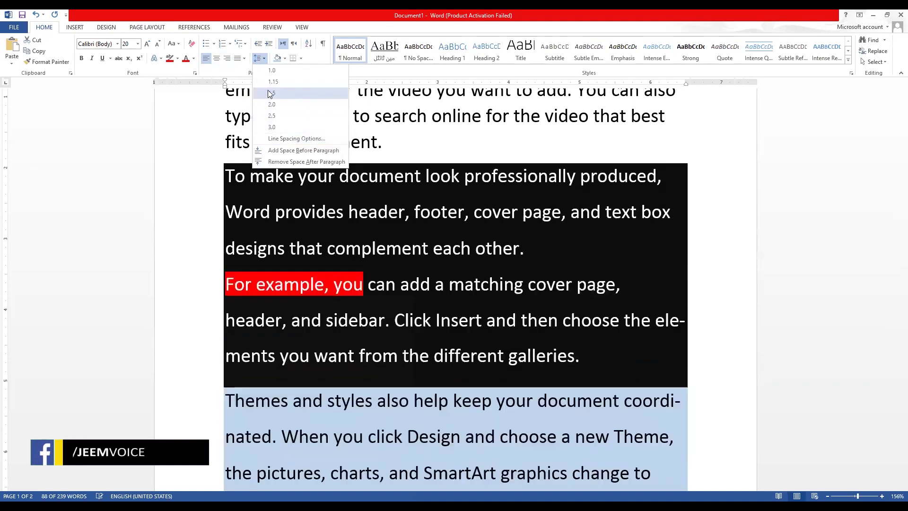
{"action": "left_click", "coordinate": [271, 162]}
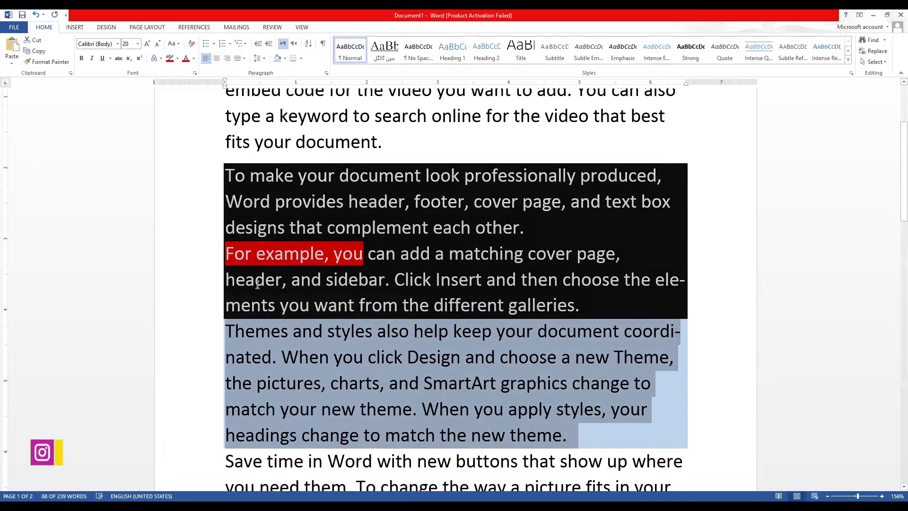
{"action": "left_click", "coordinate": [590, 362]}
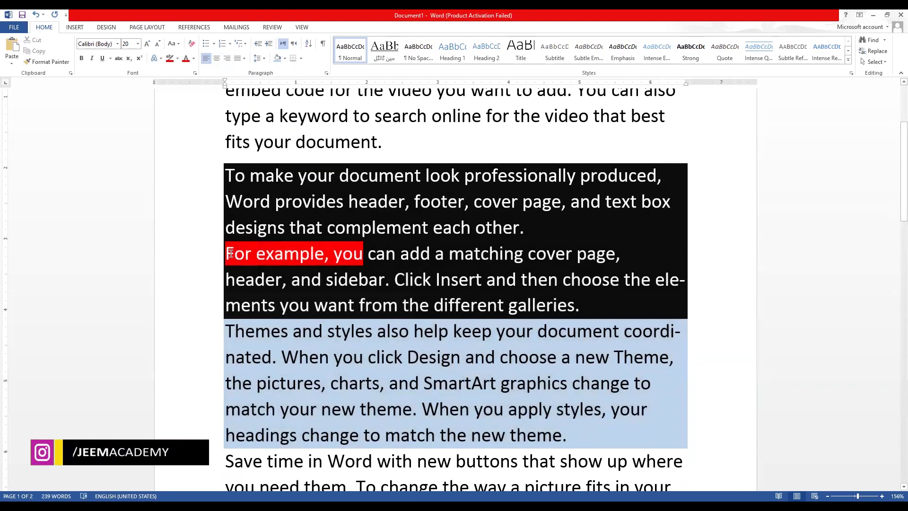
Step: Clear the shading from the second and third paragraphs by setting it to No Color
{"action": "left_click_drag", "start_coordinate": [609, 456], "coordinate": [183, 175]}
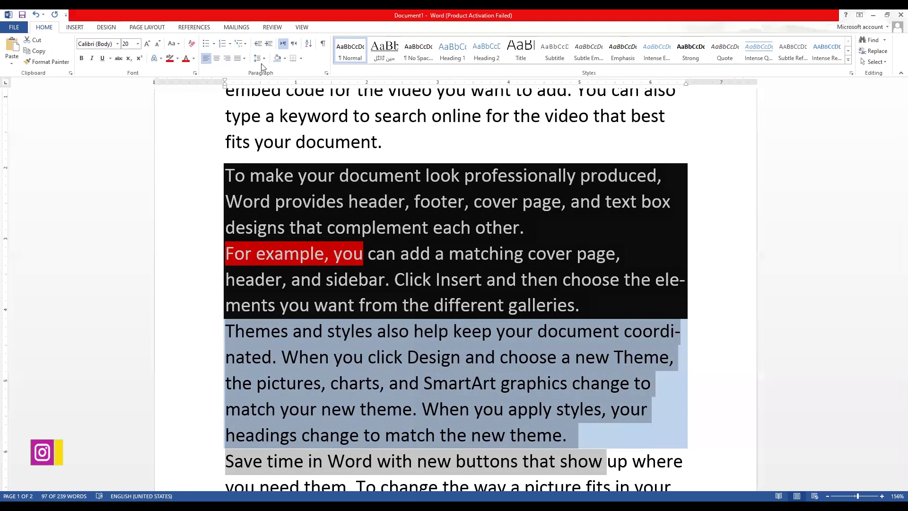
{"action": "left_click", "coordinate": [286, 58]}
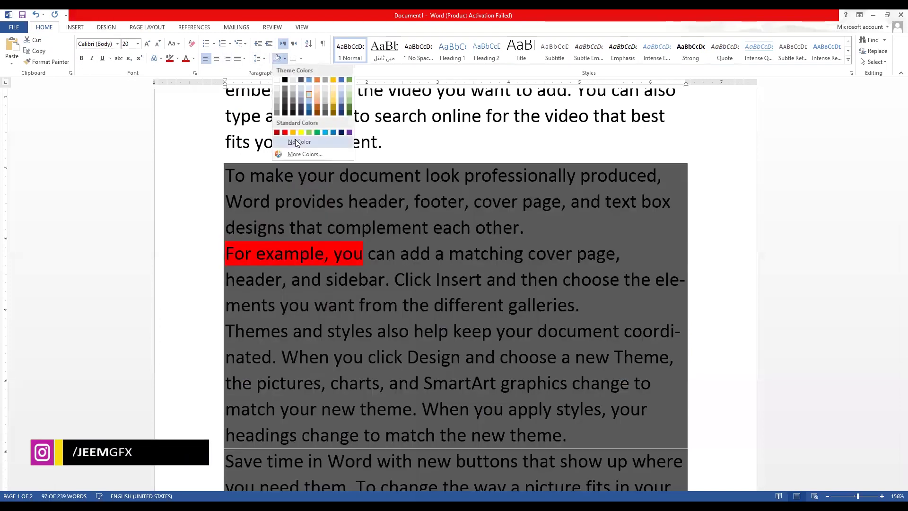
{"action": "left_click", "coordinate": [297, 140]}
Step: Remove the red text highlight from "For example, you" in the second paragraph by setting the highlight to No Color
{"action": "left_click", "coordinate": [329, 252]}
{"action": "triple_click", "coordinate": [328, 252]}
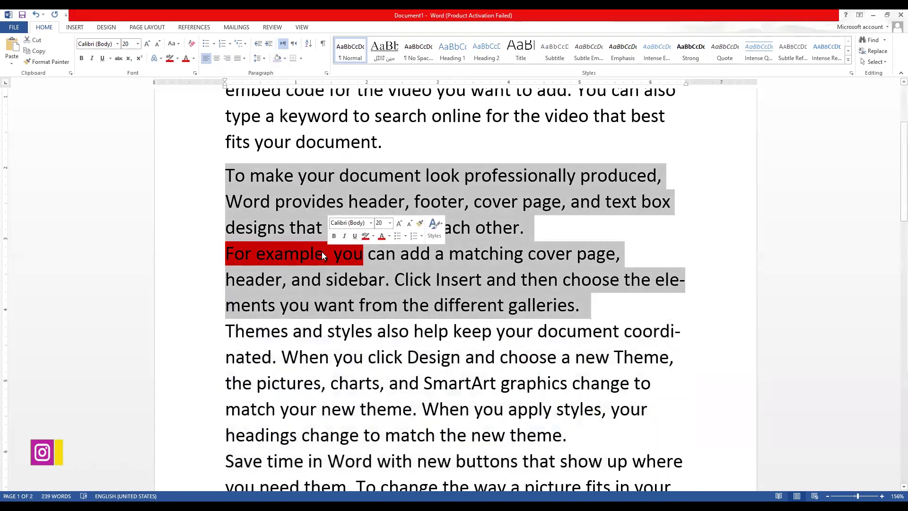
{"action": "left_click", "coordinate": [177, 58]}
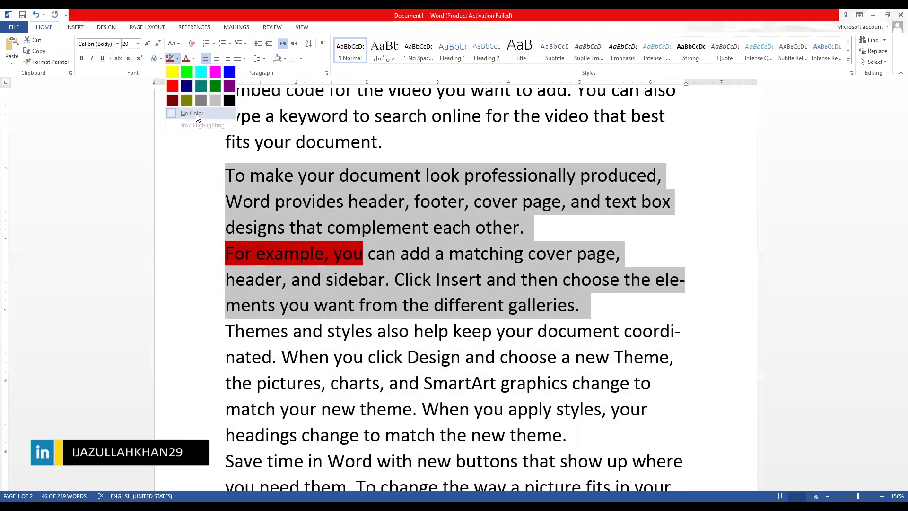
{"action": "left_click", "coordinate": [195, 113]}
{"action": "left_click", "coordinate": [297, 228]}
Step: Review the available section break types, and zoom the document out to 75% to show both pages side by side
{"action": "left_click", "coordinate": [147, 27]}
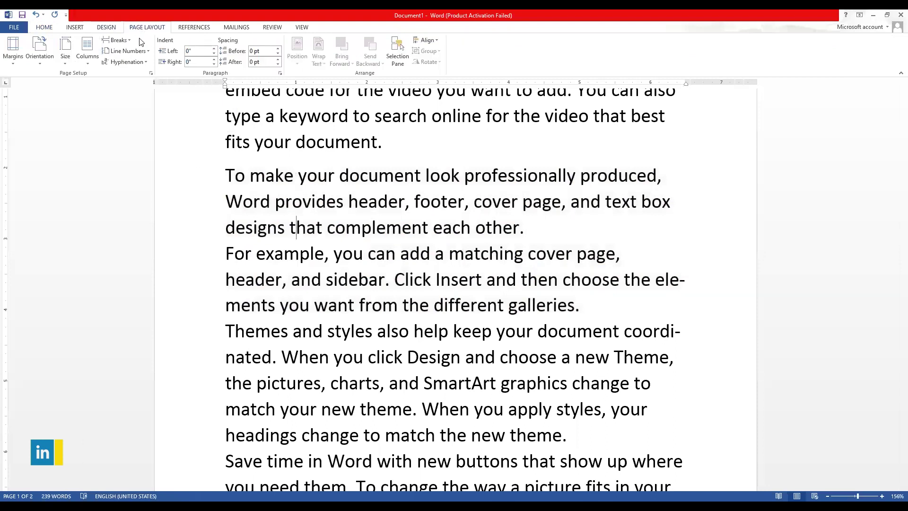
{"action": "left_click", "coordinate": [116, 40]}
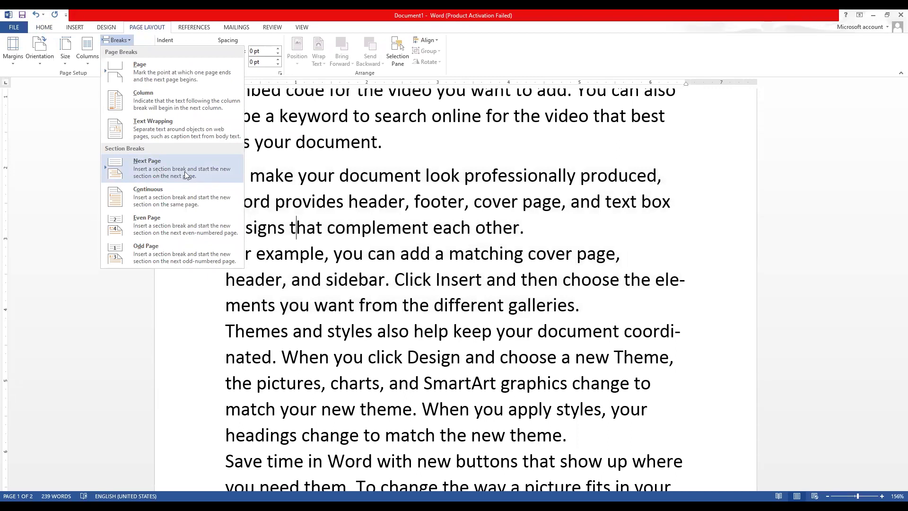
{"action": "left_click", "coordinate": [691, 238]}
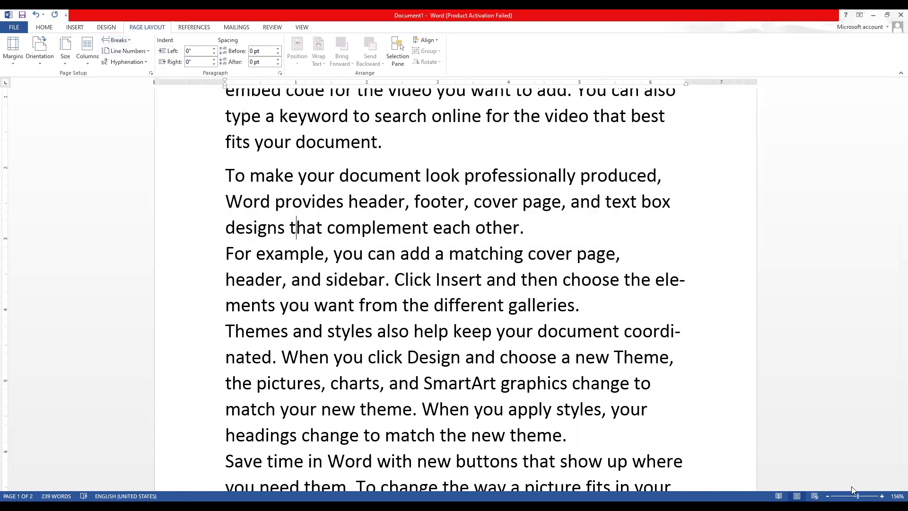
{"action": "left_click", "coordinate": [850, 496]}
{"action": "mouse_move", "coordinate": [850, 486]}
{"action": "left_mouse_down"}
{"action": "mouse_move", "coordinate": [833, 486]}
{"action": "mouse_move", "coordinate": [841, 487]}
{"action": "left_mouse_up"}
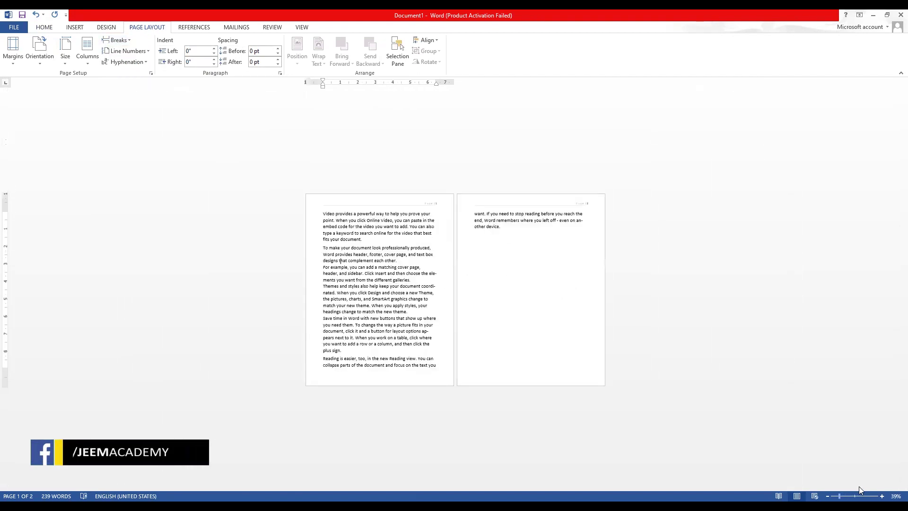
{"action": "left_click", "coordinate": [847, 486]}
{"action": "left_click_drag", "start_coordinate": [841, 486], "coordinate": [848, 487]}
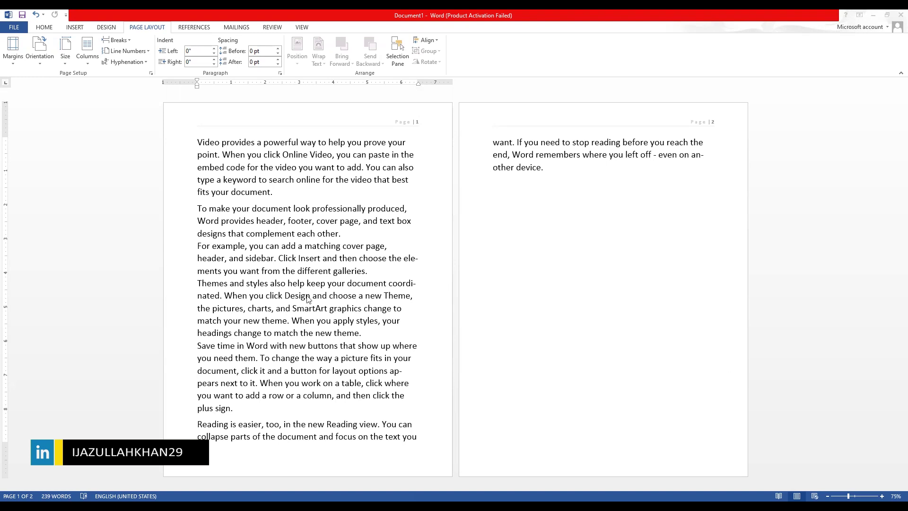
Step: Open the page 1 header for editing, look at the built-in header designs, and return to the body text
{"action": "double_click", "coordinate": [243, 114]}
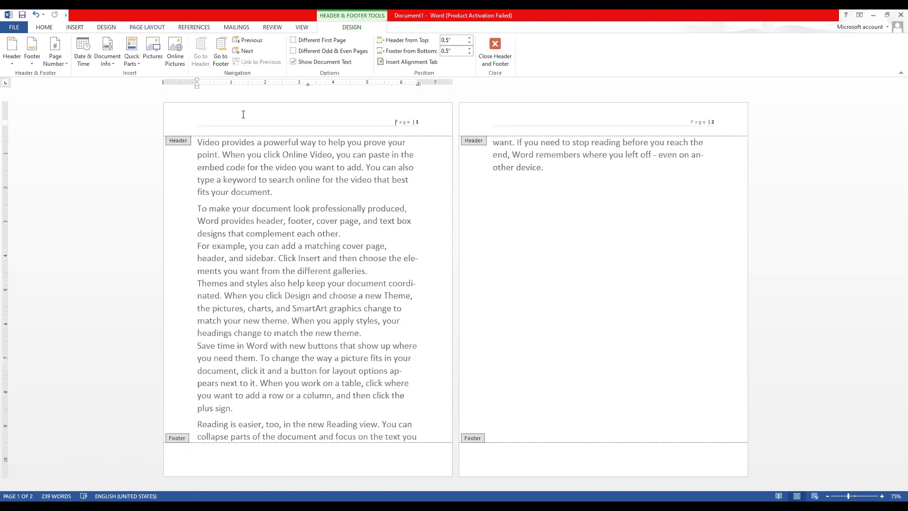
{"action": "left_click", "coordinate": [75, 27]}
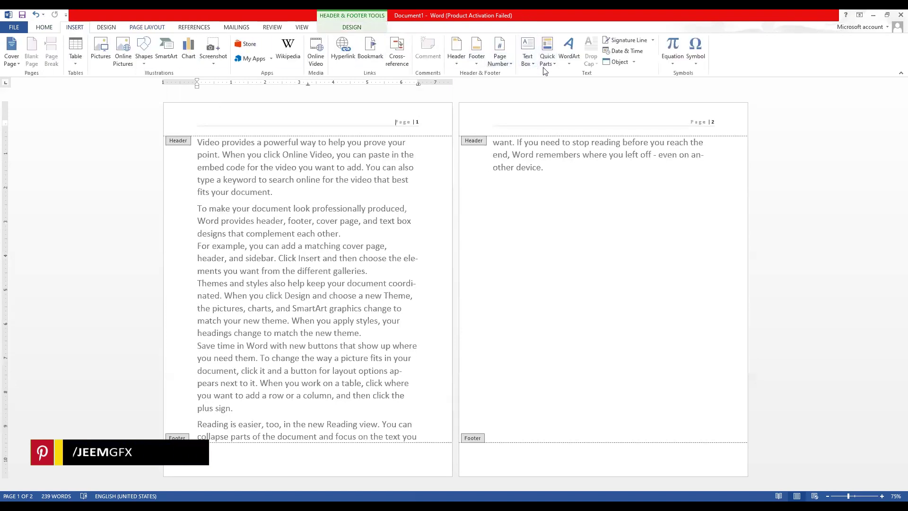
{"action": "left_click", "coordinate": [476, 53]}
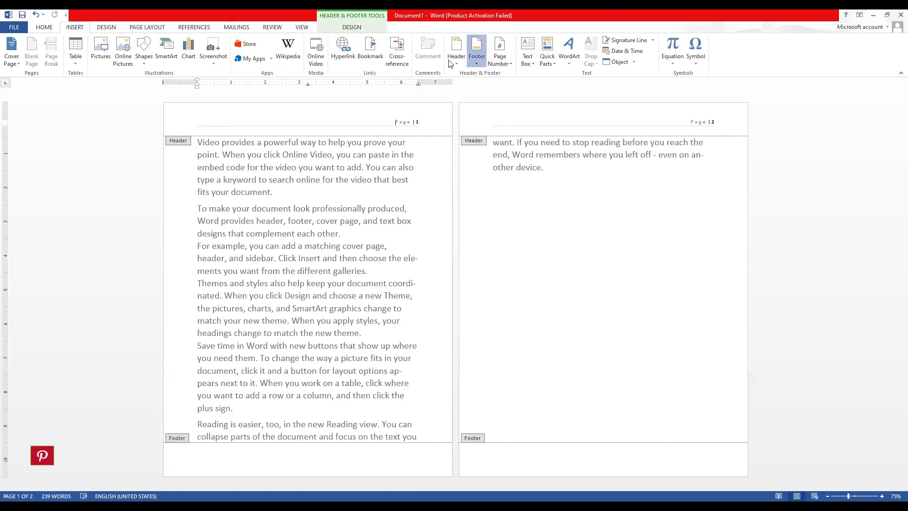
{"action": "left_click", "coordinate": [456, 50]}
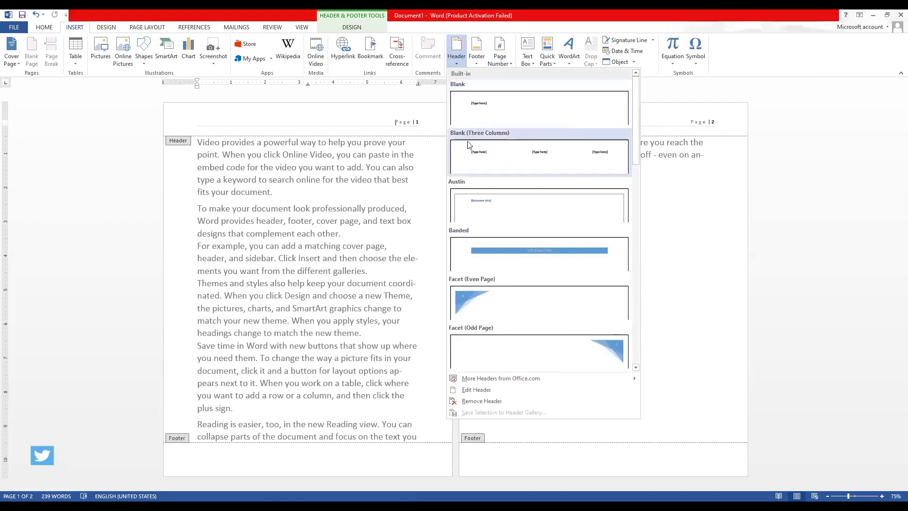
{"action": "left_click", "coordinate": [281, 157]}
{"action": "double_click", "coordinate": [281, 156]}
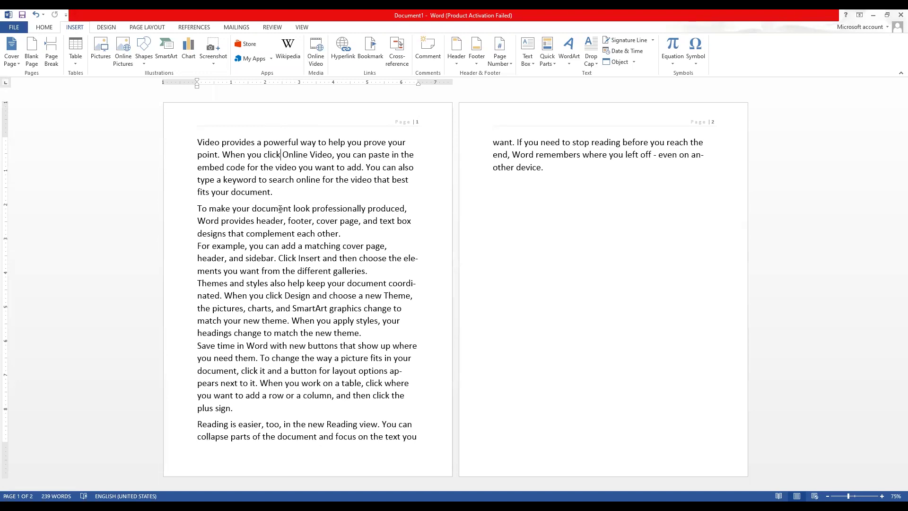
Step: Copy the entire document text and insert a Next Page section break after the last paragraph on page 2
{"action": "key", "text": "ctrl+a"}
{"action": "key", "text": "ctrl+c"}
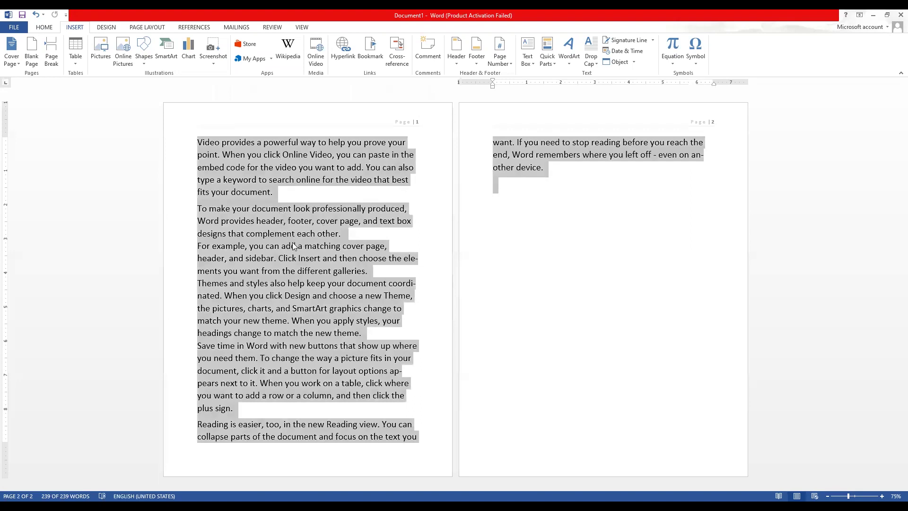
{"action": "left_click", "coordinate": [556, 206]}
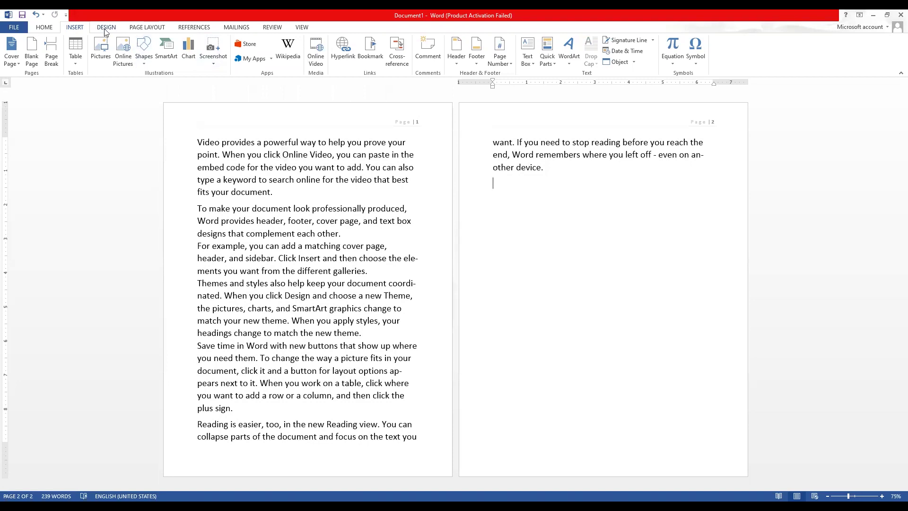
{"action": "left_click", "coordinate": [142, 29]}
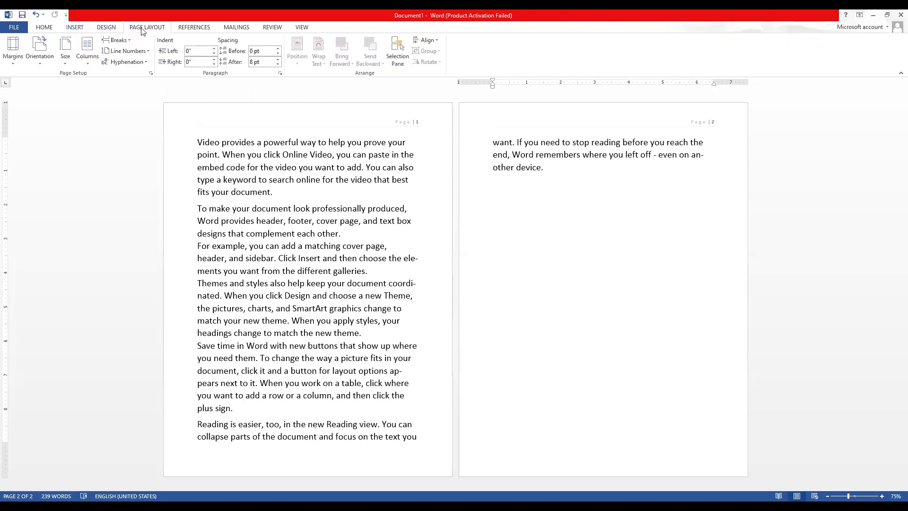
{"action": "left_click", "coordinate": [116, 40]}
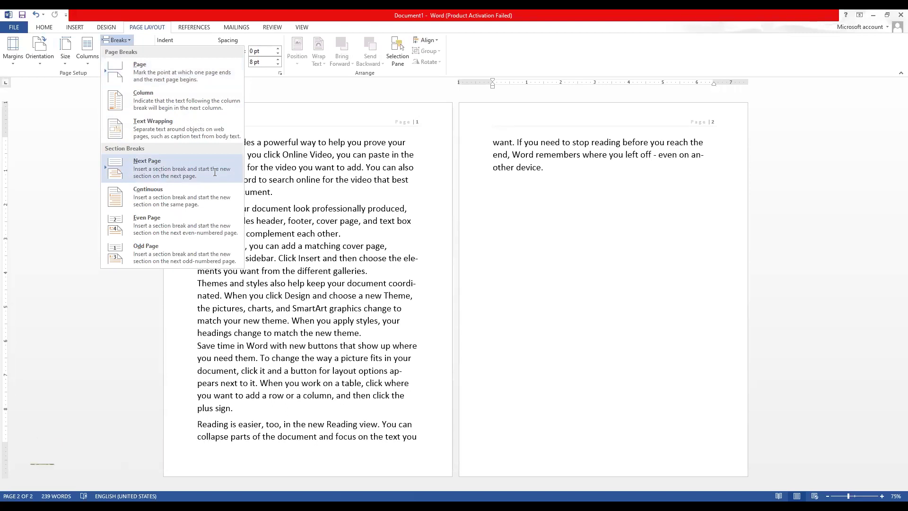
{"action": "left_click", "coordinate": [160, 174]}
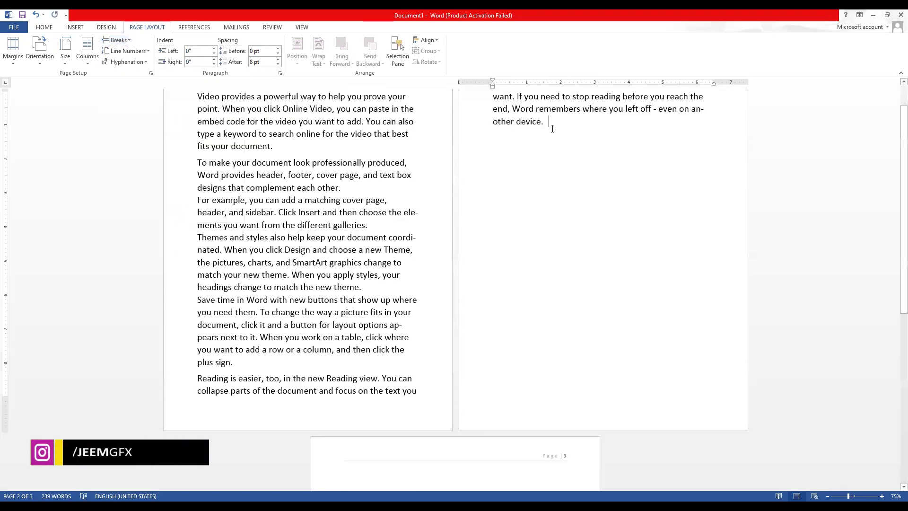
Step: Paste the copied text at the start of the new page 3
{"action": "scroll", "coordinate": [481, 286], "scroll_direction": "down", "scroll_amount": 10}
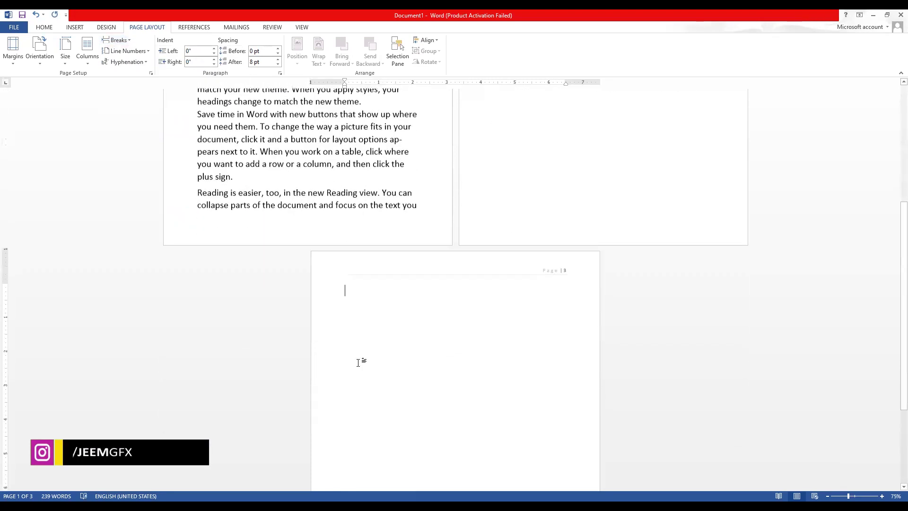
{"action": "left_click", "coordinate": [327, 366]}
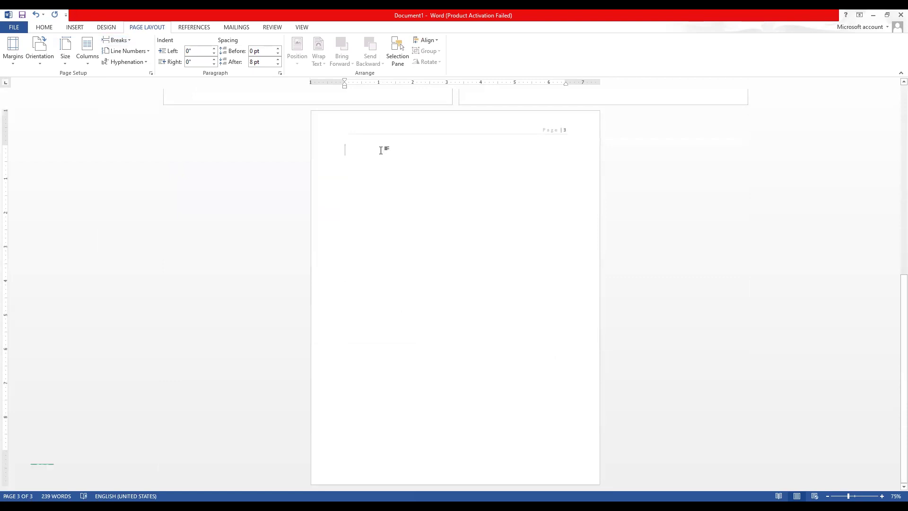
{"action": "key", "text": "ctrl+v"}
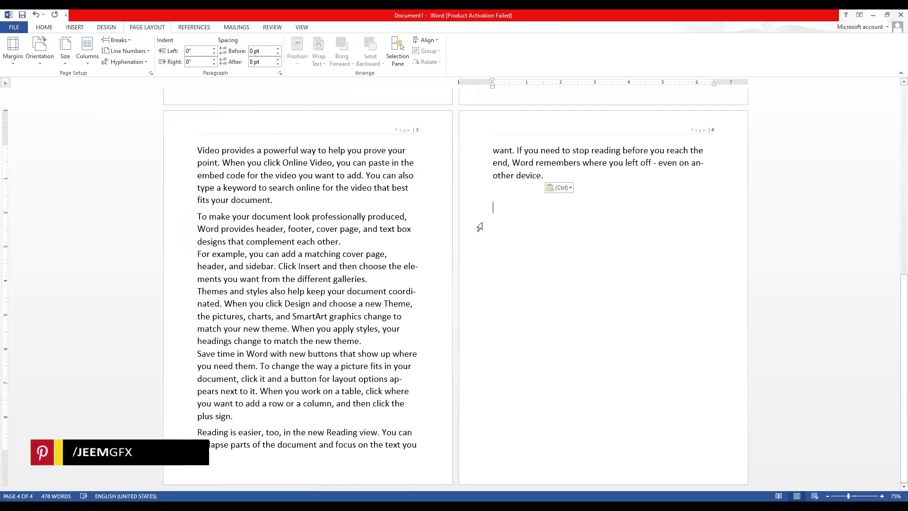
Step: Examine how the original and pasted text are laid out across the pages before and after the section break
{"action": "scroll", "coordinate": [483, 227], "scroll_direction": "up", "scroll_amount": 3}
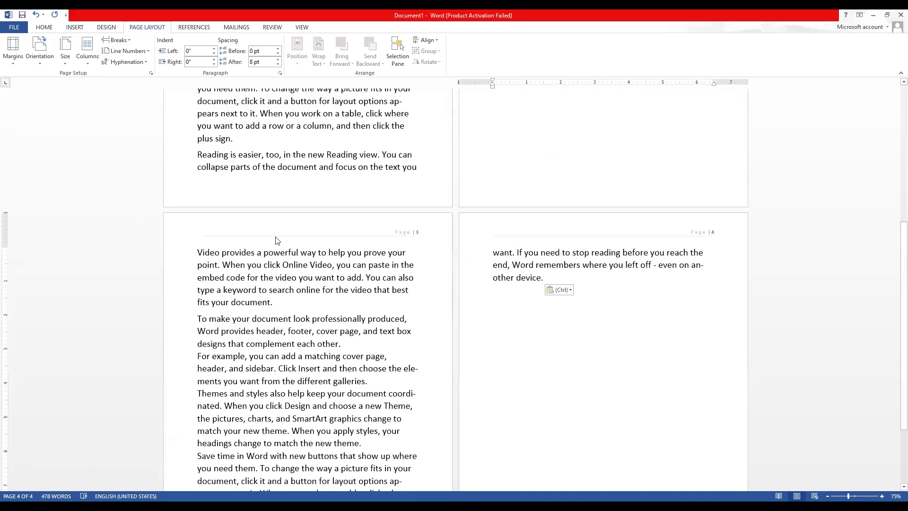
{"action": "scroll", "coordinate": [277, 240], "scroll_direction": "up", "scroll_amount": 3}
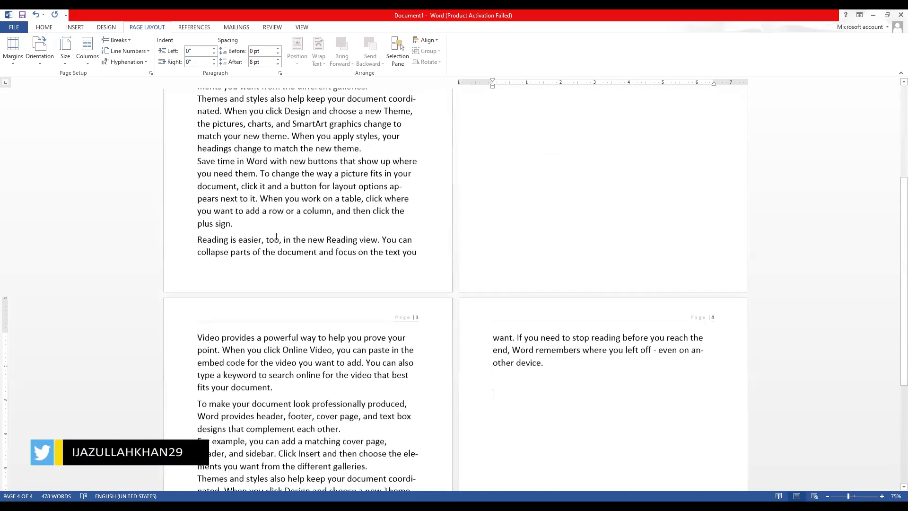
{"action": "scroll", "coordinate": [277, 237], "scroll_direction": "up", "scroll_amount": 1}
{"action": "scroll", "coordinate": [558, 423], "scroll_direction": "down", "scroll_amount": 3, "text": "ctrl"}
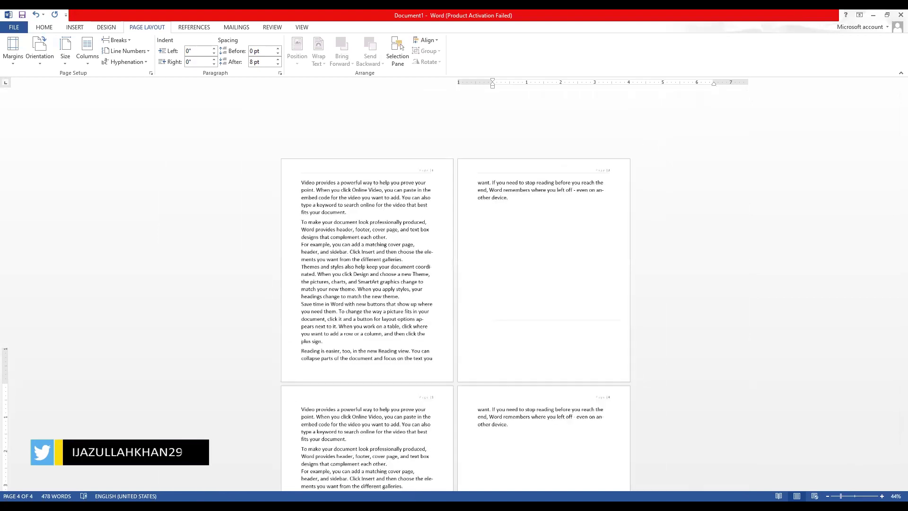
{"action": "scroll", "coordinate": [464, 363], "scroll_direction": "down", "scroll_amount": 1, "text": "ctrl"}
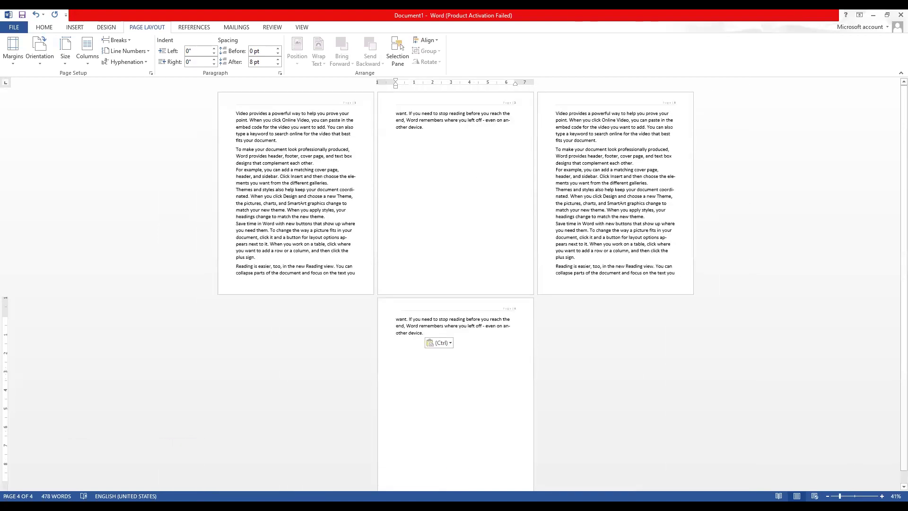
{"action": "scroll", "coordinate": [397, 336], "scroll_direction": "down", "scroll_amount": 1, "text": "ctrl"}
{"action": "scroll", "coordinate": [398, 336], "scroll_direction": "up", "scroll_amount": 4, "text": "ctrl"}
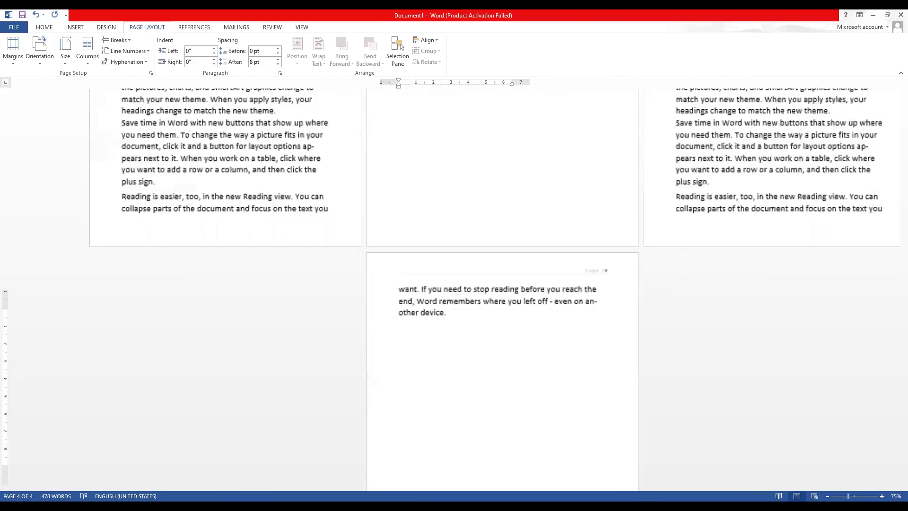
{"action": "scroll", "coordinate": [212, 251], "scroll_direction": "up", "scroll_amount": 5}
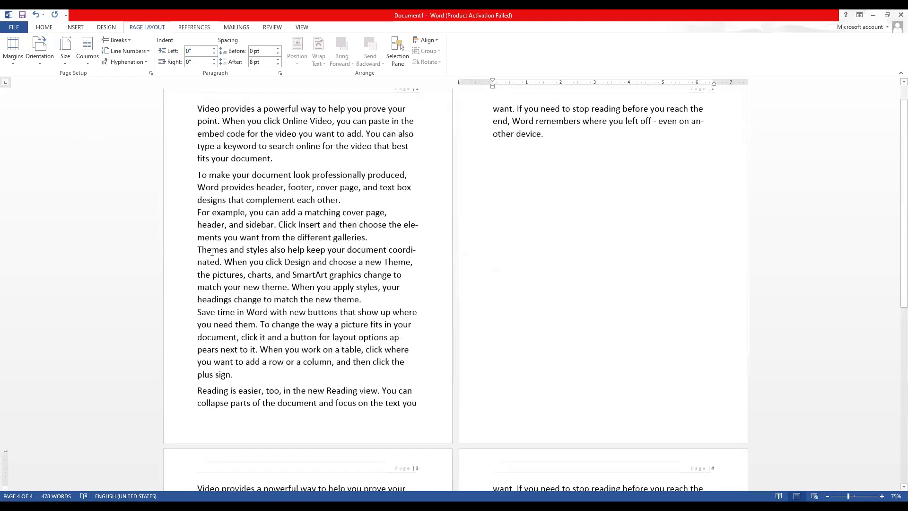
Step: Open the page 1 header for editing and examine the header and footer section labels on all pages
{"action": "double_click", "coordinate": [215, 105]}
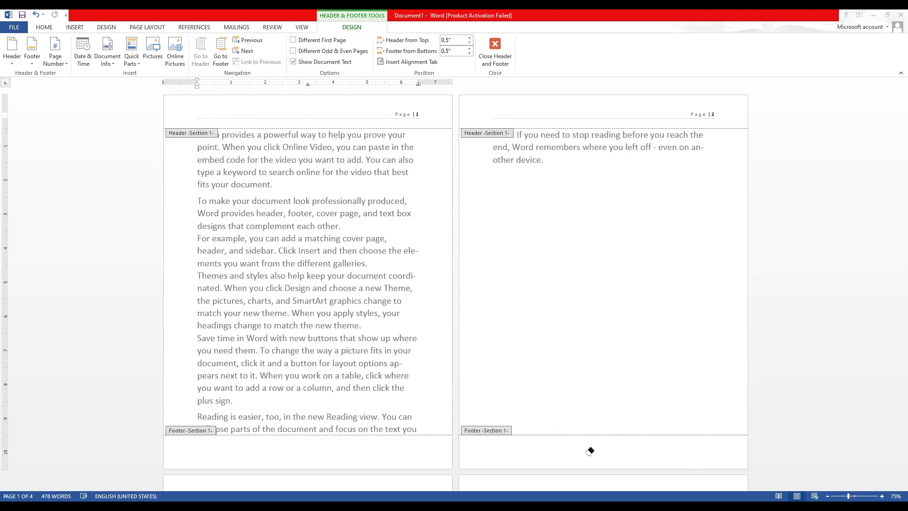
{"action": "scroll", "coordinate": [343, 271], "scroll_direction": "down", "scroll_amount": 3}
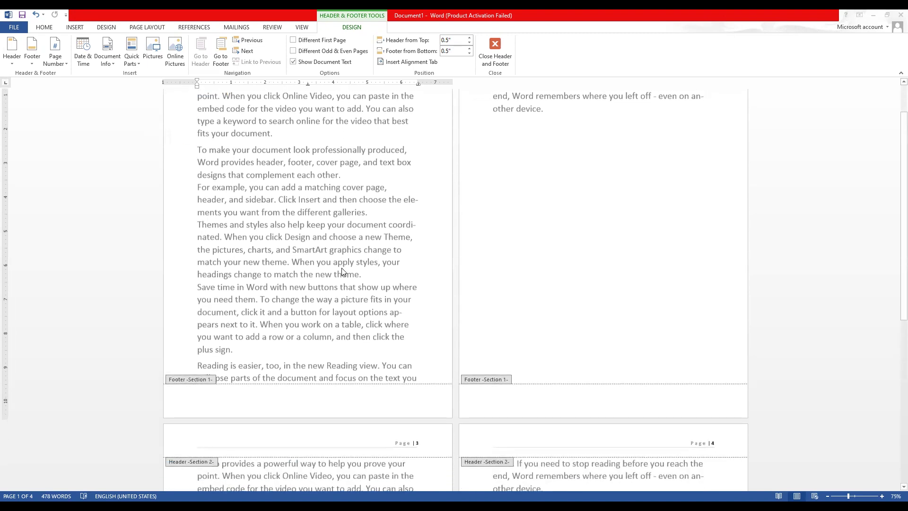
{"action": "scroll", "coordinate": [342, 268], "scroll_direction": "down", "scroll_amount": 10}
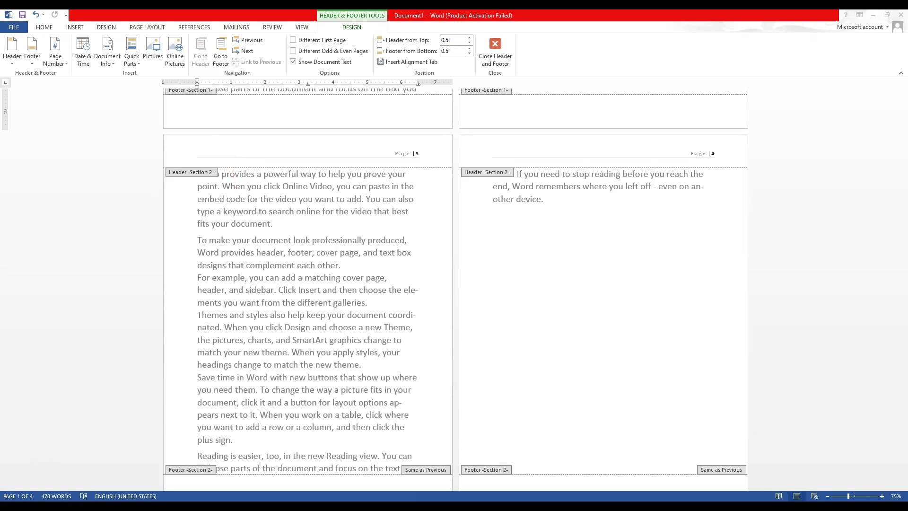
{"action": "scroll", "coordinate": [387, 358], "scroll_direction": "up", "scroll_amount": 3}
{"action": "scroll", "coordinate": [388, 358], "scroll_direction": "up", "scroll_amount": 3}
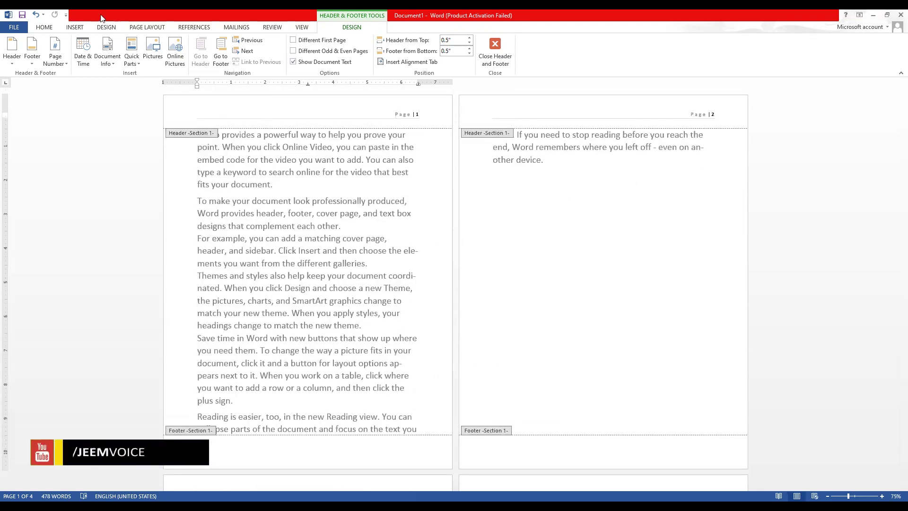
Step: Insert the built-in Banded header in Section 1
{"action": "left_click", "coordinate": [75, 27]}
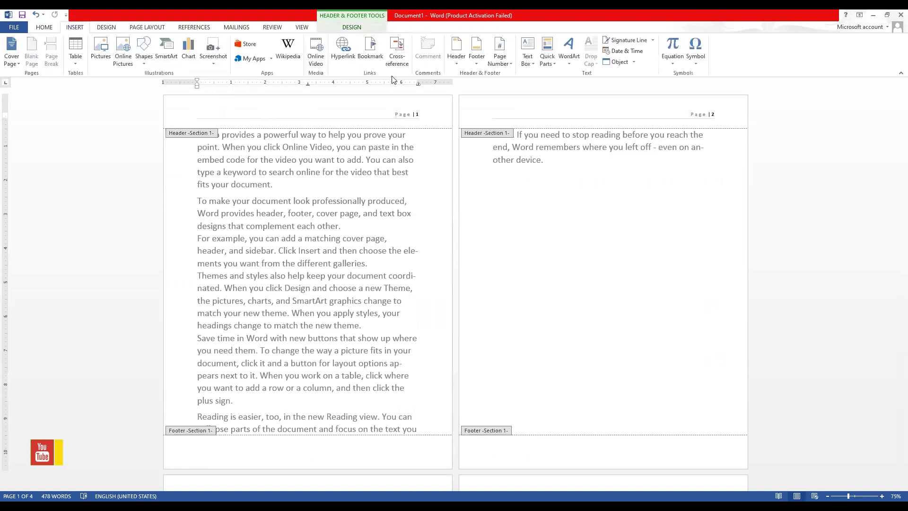
{"action": "left_click", "coordinate": [459, 61]}
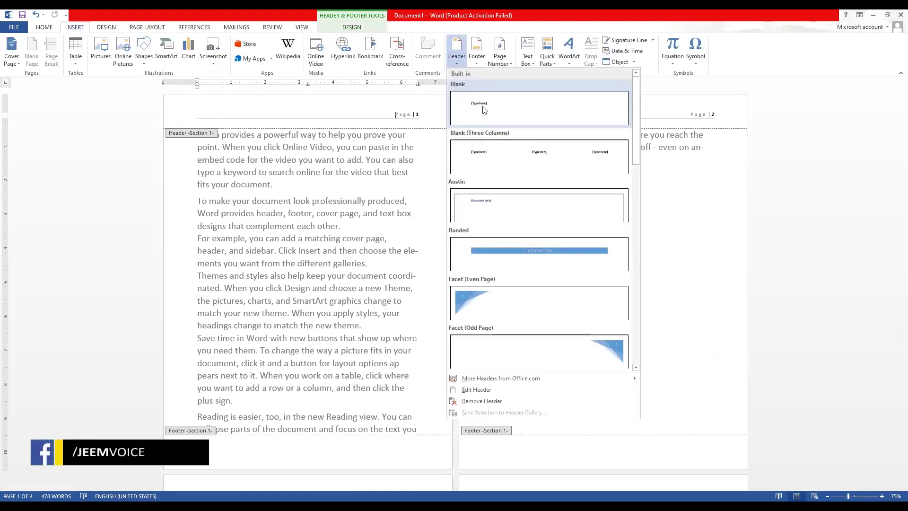
{"action": "left_click", "coordinate": [503, 248]}
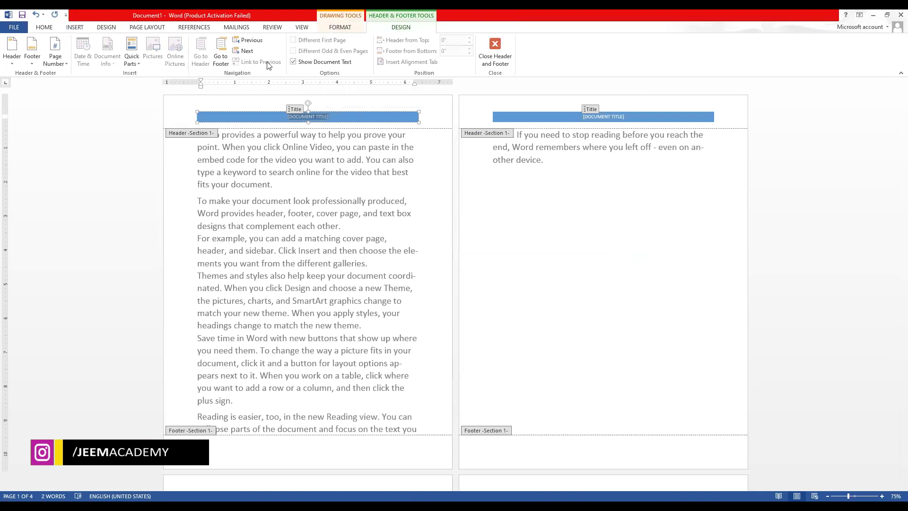
Step: Replace the Banded header in Section 1 with the built-in Blank header
{"action": "left_click", "coordinate": [74, 27]}
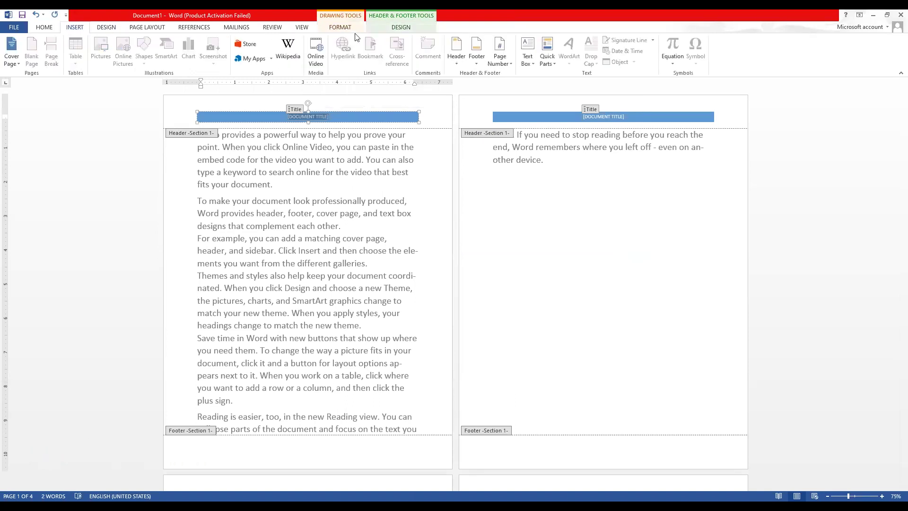
{"action": "left_click", "coordinate": [457, 65]}
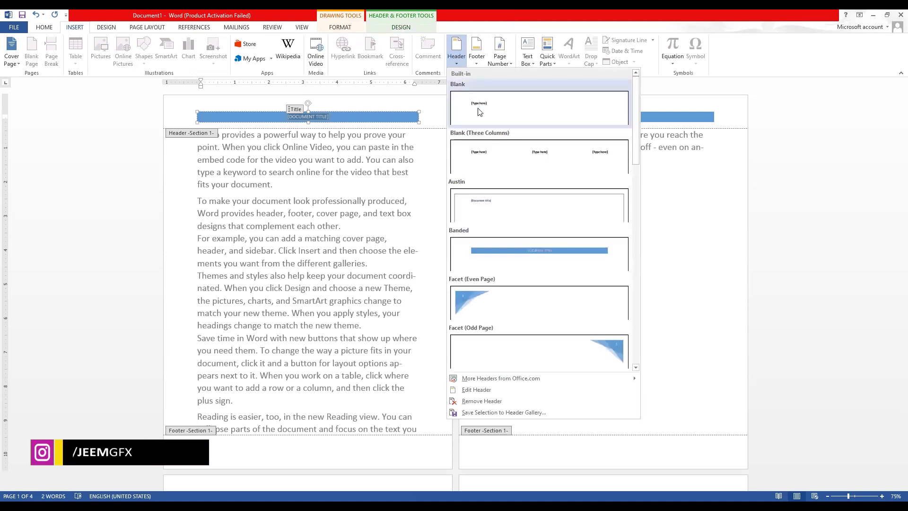
{"action": "left_click", "coordinate": [480, 112]}
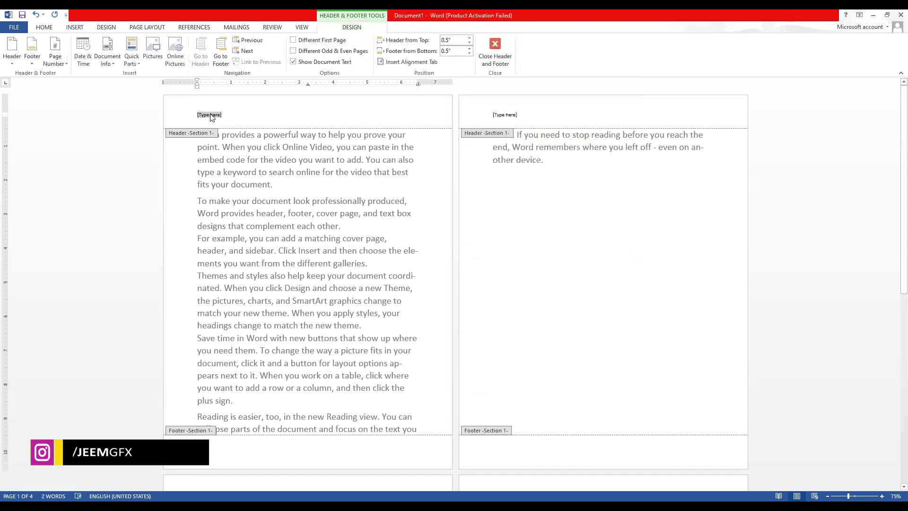
Step: Enlarge the placeholder text of the Section 1 header
{"action": "left_click", "coordinate": [44, 27]}
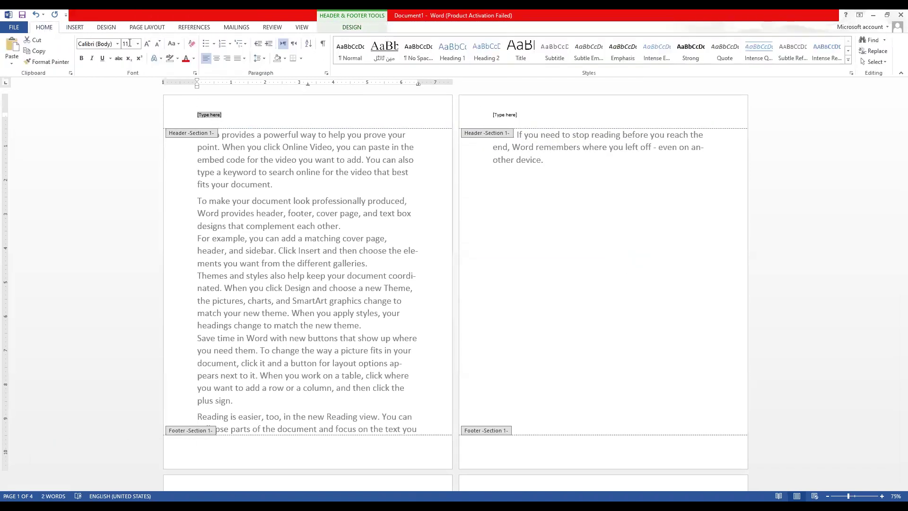
{"action": "left_click", "coordinate": [147, 44]}
{"action": "left_click", "coordinate": [147, 44]}
{"action": "left_click", "coordinate": [148, 45]}
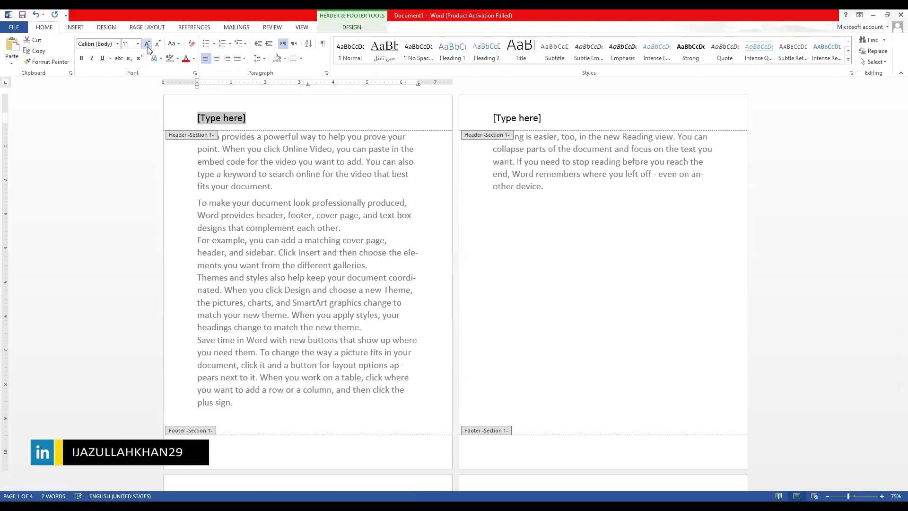
Step: Enter "Hajj" as the Section 1 header text and enlarge it to 36 pt
{"action": "type", "text": "Hajj"}
{"action": "left_click", "coordinate": [163, 105]}
{"action": "left_click", "coordinate": [144, 46]}
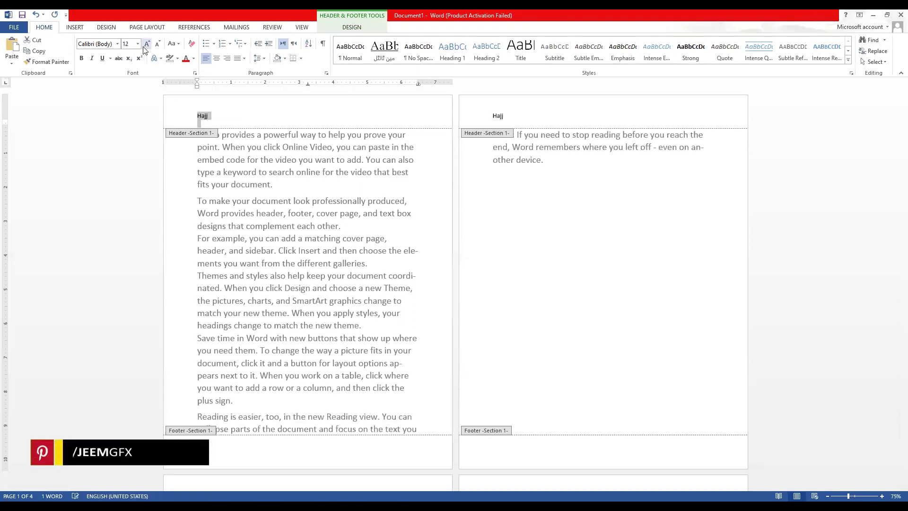
{"action": "left_click", "coordinate": [144, 46]}
{"action": "left_click", "coordinate": [145, 46]}
{"action": "left_click", "coordinate": [144, 45]}
{"action": "left_click", "coordinate": [144, 46]}
{"action": "left_click", "coordinate": [145, 46]}
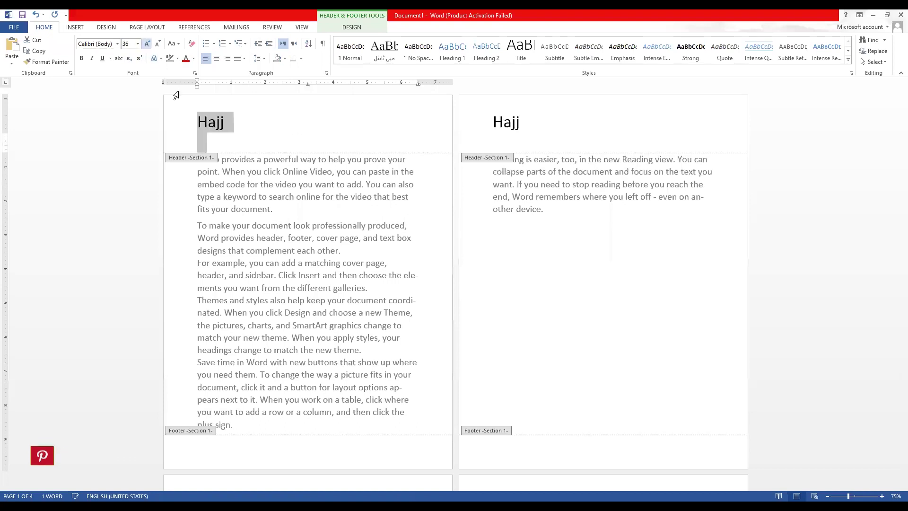
Step: Extend the Section 1 header text to "Hajj ka bab" and return to the document body
{"action": "left_click", "coordinate": [228, 121]}
{"action": "type", "text": "ka bab"}
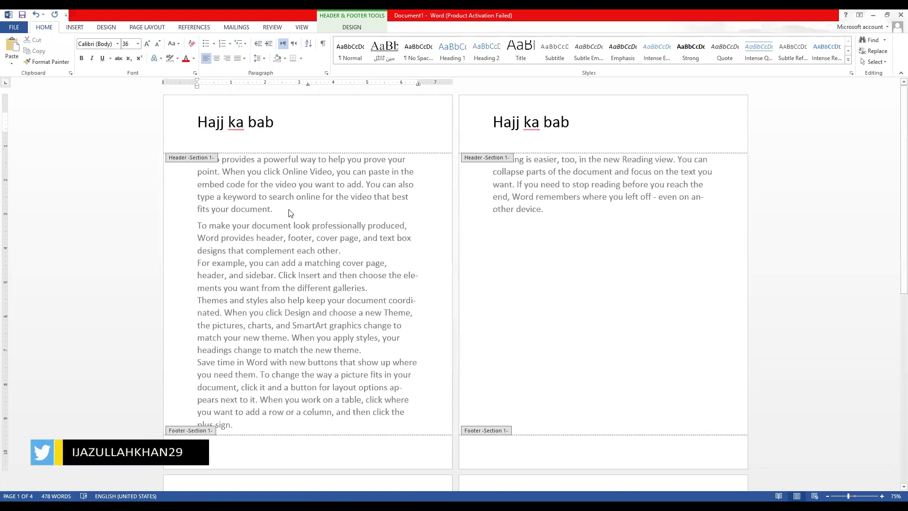
{"action": "double_click", "coordinate": [224, 200]}
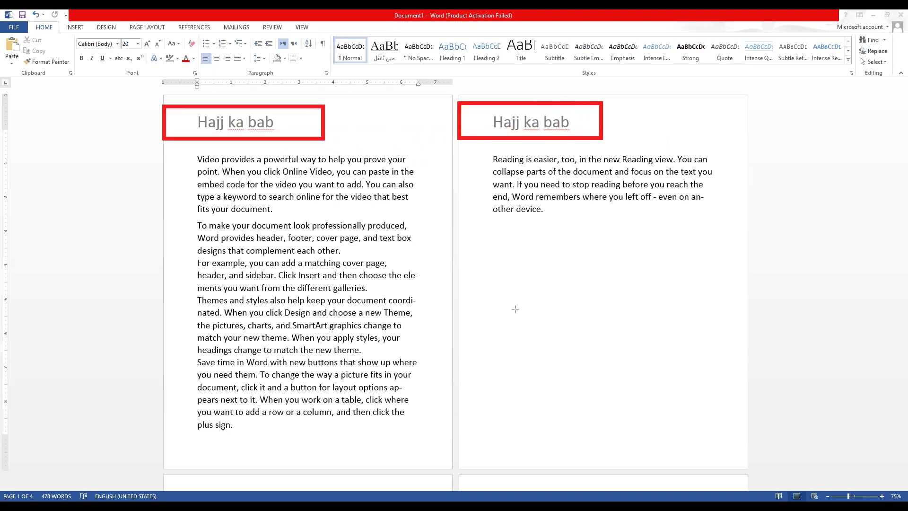
Step: Replace the Section 2 header on page 3 with the built-in Blank header and enter "Nemaz ka baab" as its text
{"action": "scroll", "coordinate": [534, 458], "scroll_direction": "down", "scroll_amount": 3}
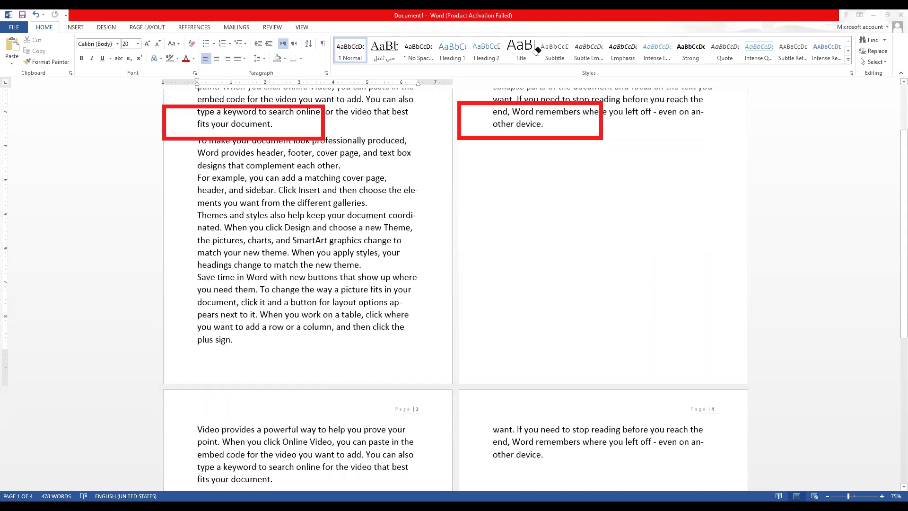
{"action": "left_click", "coordinate": [462, 129]}
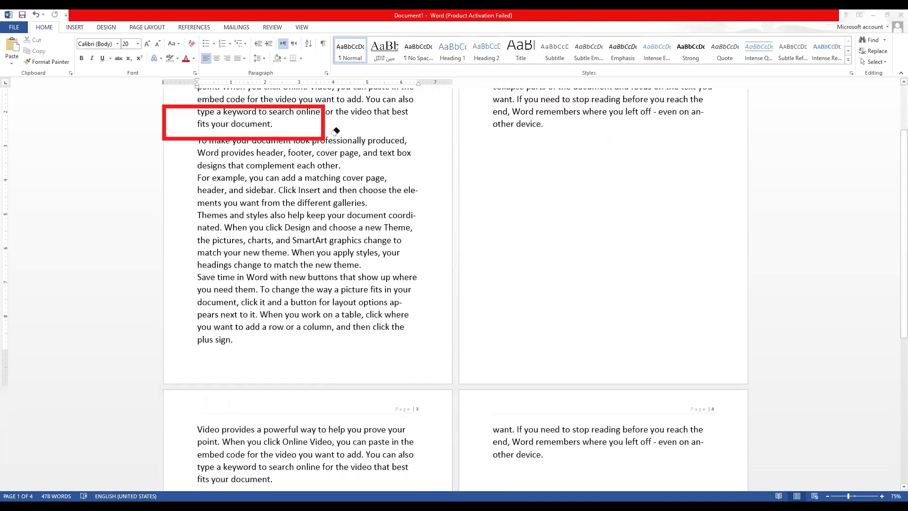
{"action": "left_click", "coordinate": [217, 138]}
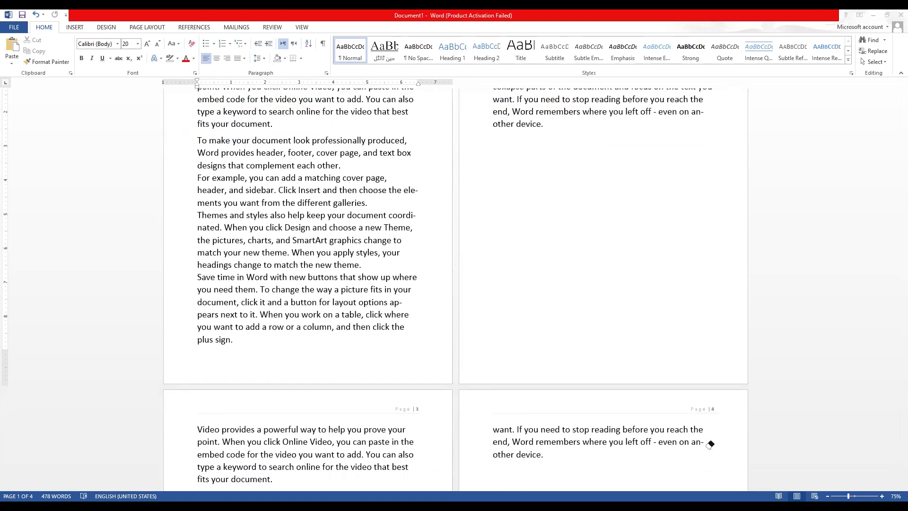
{"action": "scroll", "coordinate": [322, 284], "scroll_direction": "down", "scroll_amount": 7}
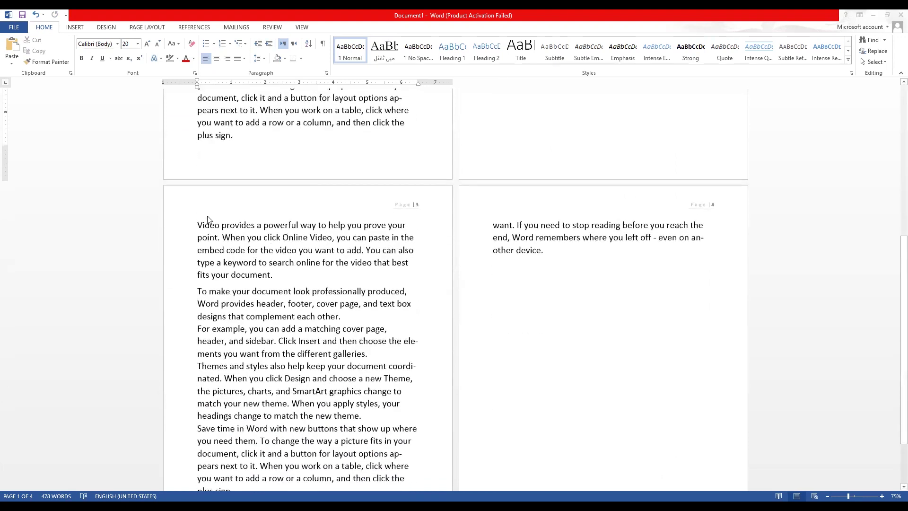
{"action": "scroll", "coordinate": [225, 204], "scroll_direction": "down", "scroll_amount": 1}
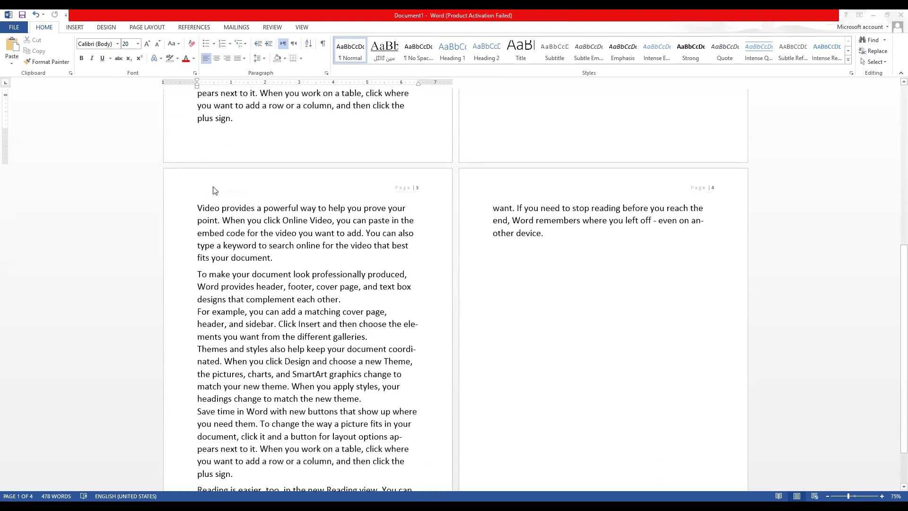
{"action": "double_click", "coordinate": [295, 190]}
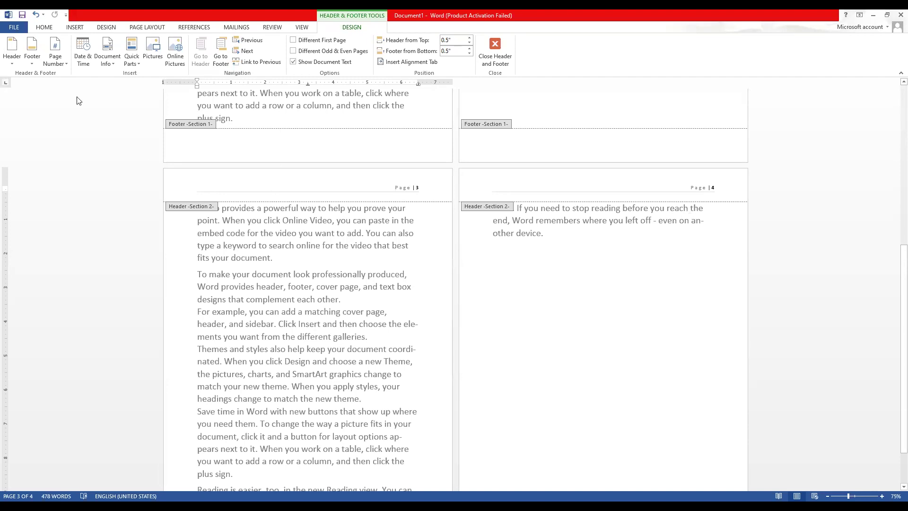
{"action": "left_click", "coordinate": [73, 28]}
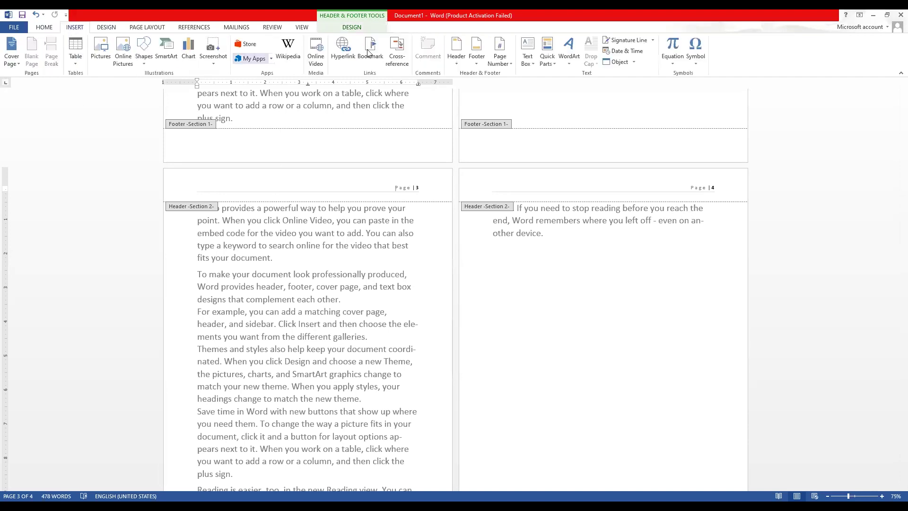
{"action": "left_click", "coordinate": [456, 57]}
{"action": "key", "text": "Return"}
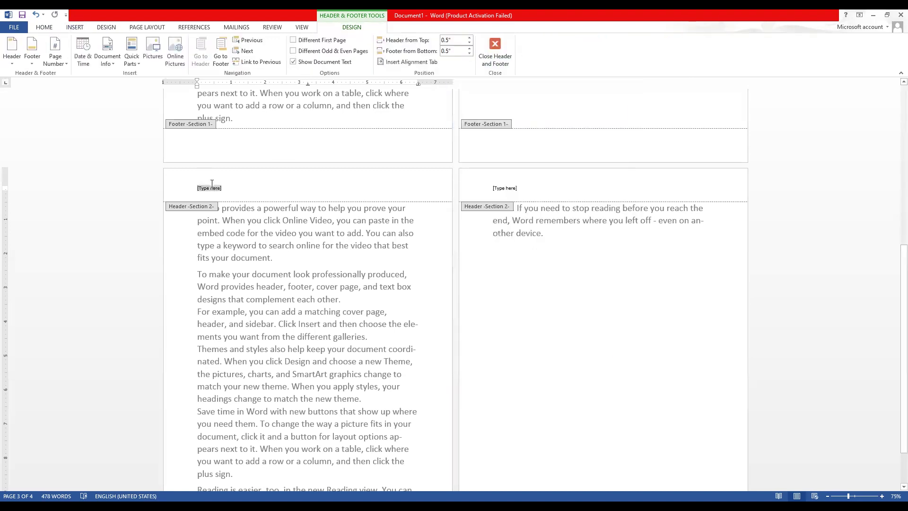
{"action": "type", "text": "Nema"}
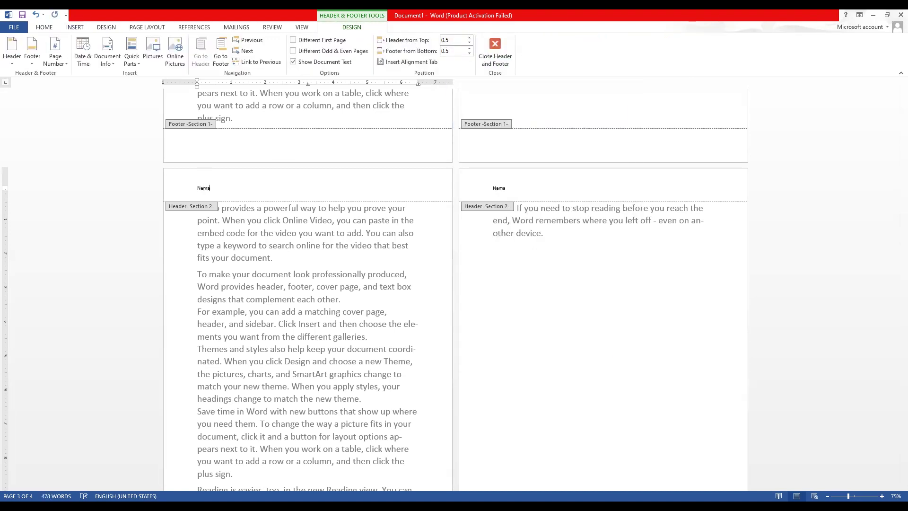
{"action": "type", "text": "z ka baab"}
Step: Enlarge the Section 2 header text to 20 pt and return to the document body
{"action": "triple_click", "coordinate": [200, 188]}
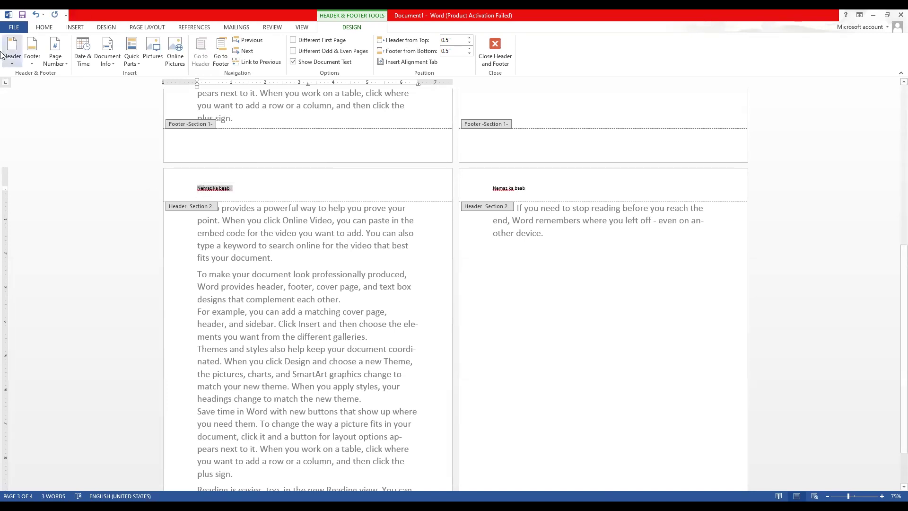
{"action": "left_click", "coordinate": [44, 27]}
{"action": "left_click", "coordinate": [150, 46]}
{"action": "left_click", "coordinate": [150, 46]}
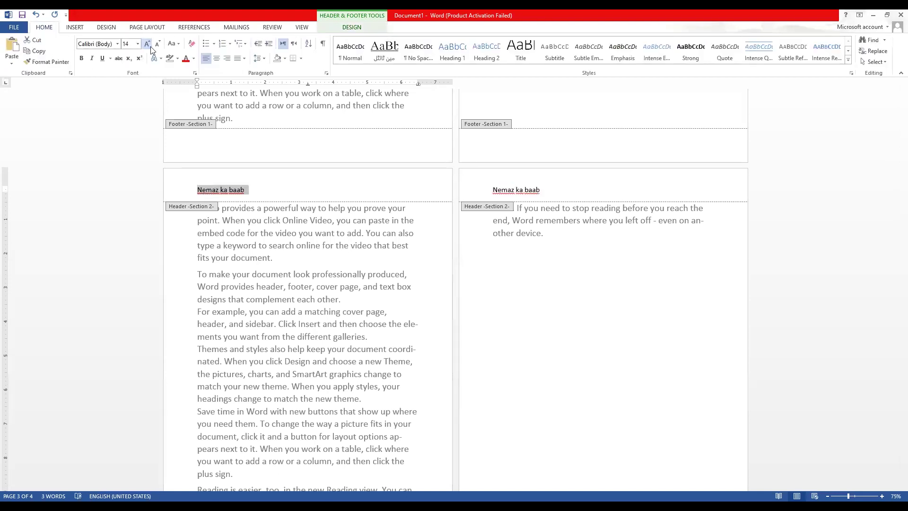
{"action": "left_click", "coordinate": [150, 46]}
{"action": "left_click", "coordinate": [150, 46]}
{"action": "left_click", "coordinate": [150, 46]}
{"action": "left_click", "coordinate": [151, 47]}
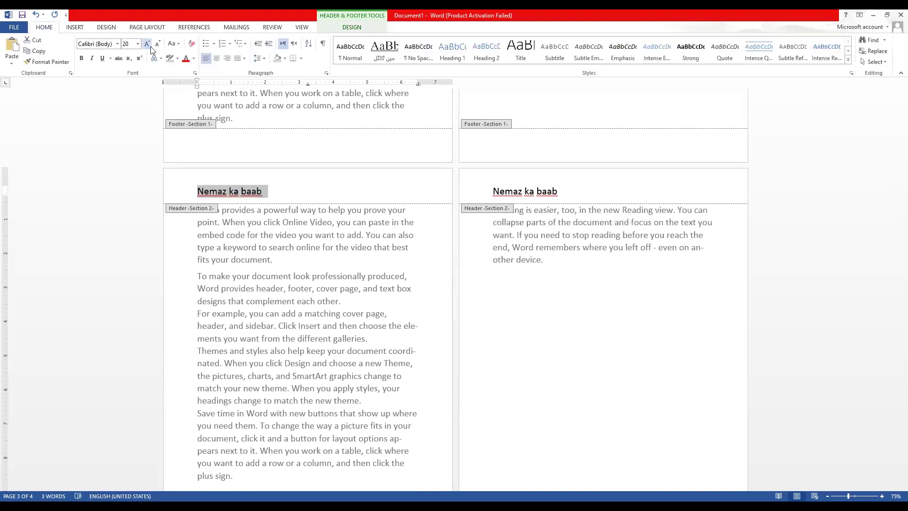
{"action": "double_click", "coordinate": [219, 235]}
Step: Compare the headers of both sections and review the available page and section break types
{"action": "scroll", "coordinate": [231, 229], "scroll_direction": "up", "scroll_amount": 8}
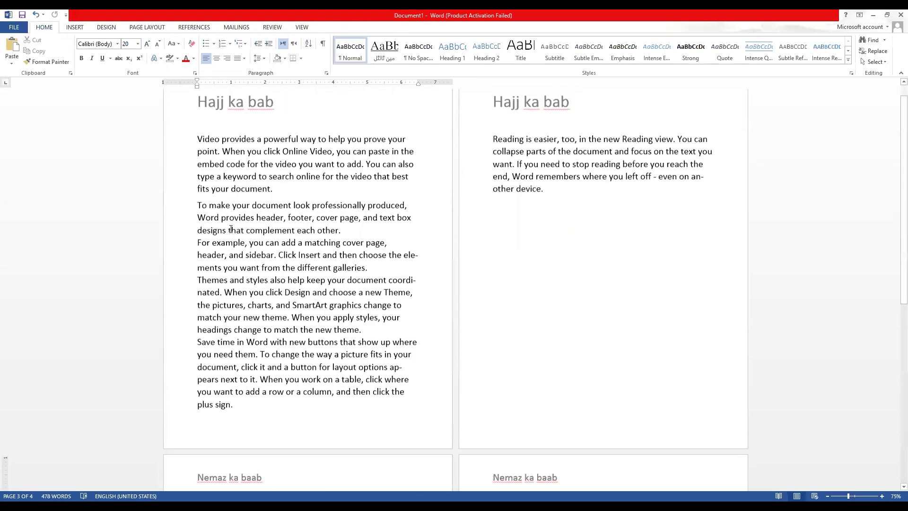
{"action": "scroll", "coordinate": [231, 229], "scroll_direction": "up", "scroll_amount": 1}
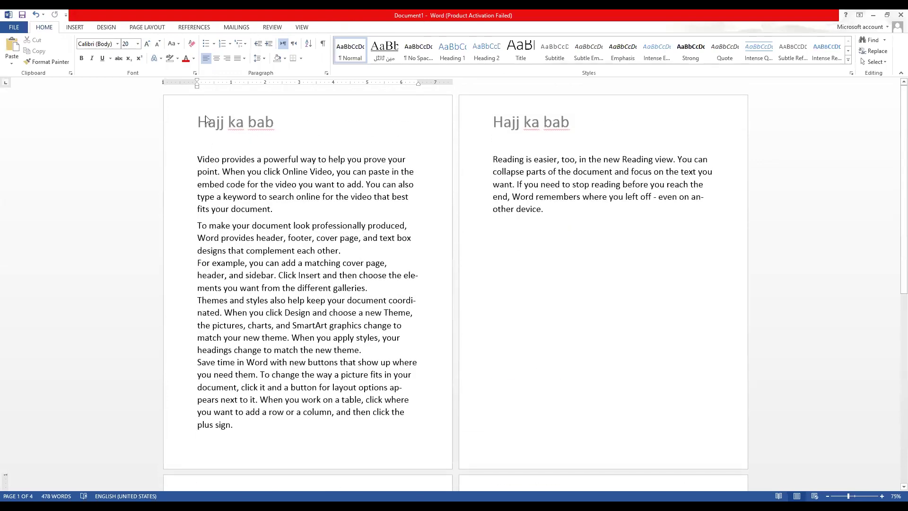
{"action": "scroll", "coordinate": [537, 180], "scroll_direction": "down", "scroll_amount": 9}
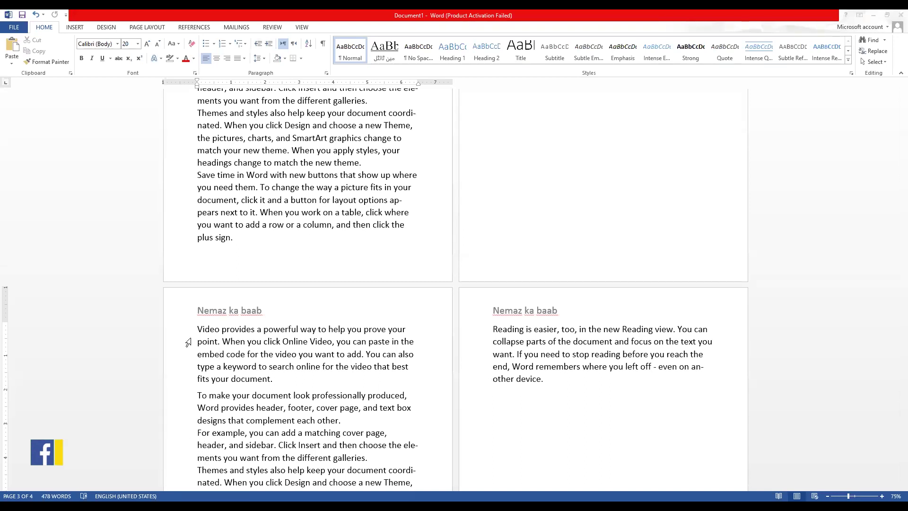
{"action": "left_click", "coordinate": [135, 27]}
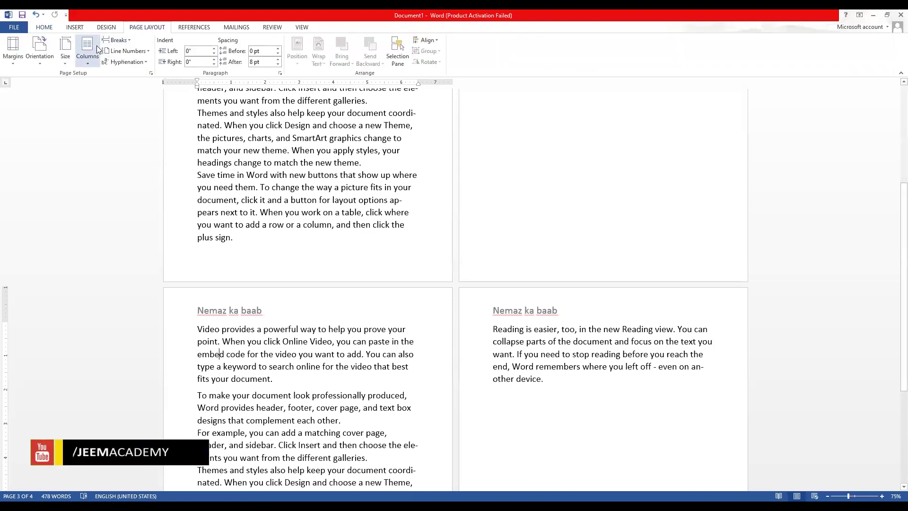
{"action": "left_click", "coordinate": [116, 40]}
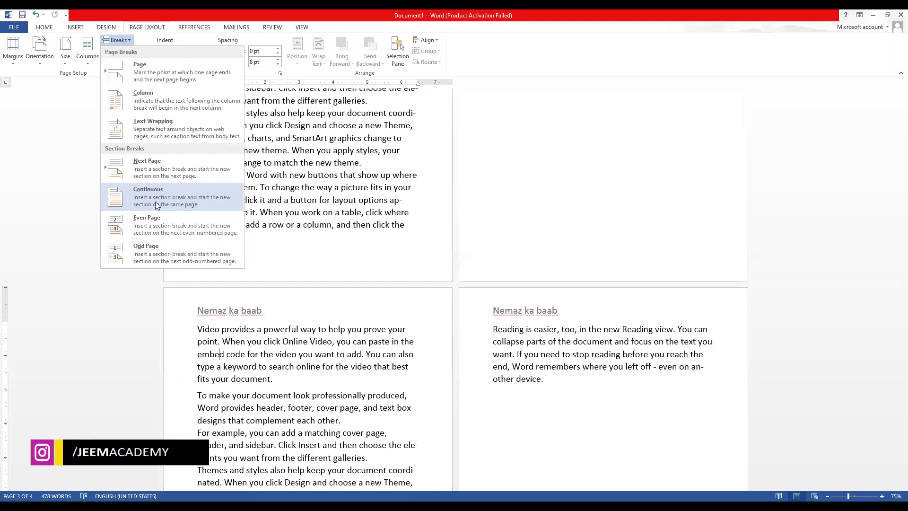
{"action": "left_click", "coordinate": [293, 298]}
Step: Insert a Continuous section break on page 1 directly before the line starting "header, and sidebar"
{"action": "scroll", "coordinate": [216, 172], "scroll_direction": "up", "scroll_amount": 3}
{"action": "scroll", "coordinate": [217, 172], "scroll_direction": "up", "scroll_amount": 5}
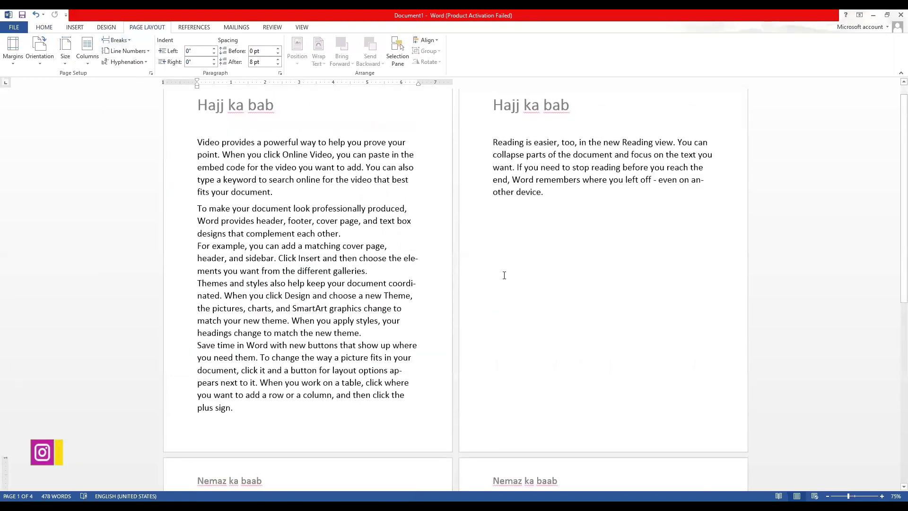
{"action": "left_click", "coordinate": [207, 259]}
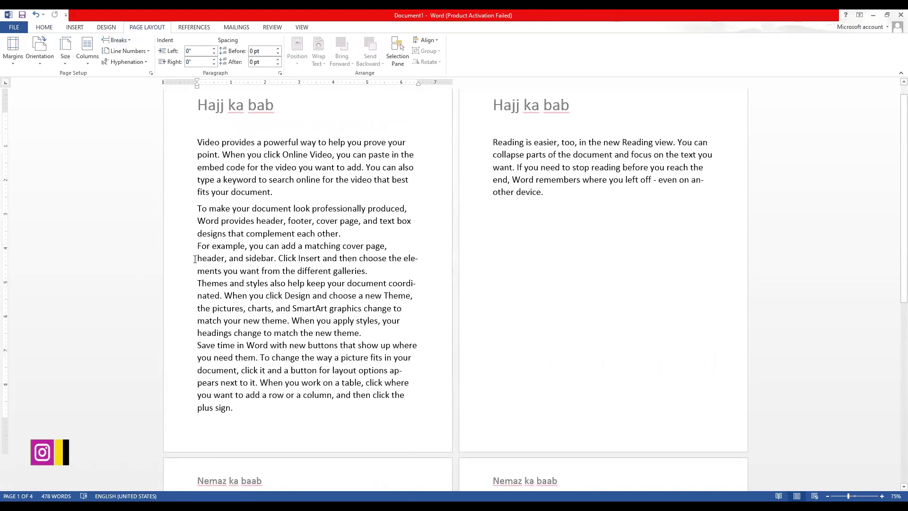
{"action": "left_click_drag", "start_coordinate": [197, 259], "coordinate": [410, 295]}
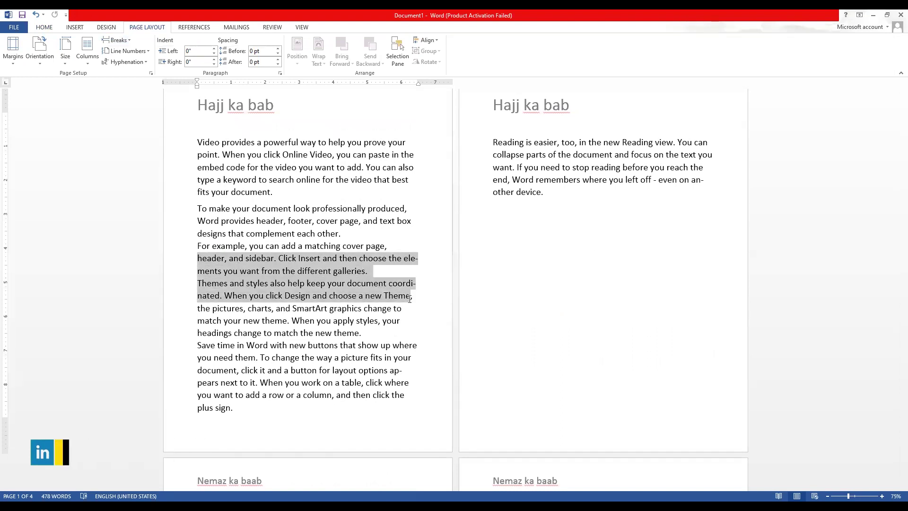
{"action": "left_click_drag", "start_coordinate": [410, 303], "coordinate": [402, 339]}
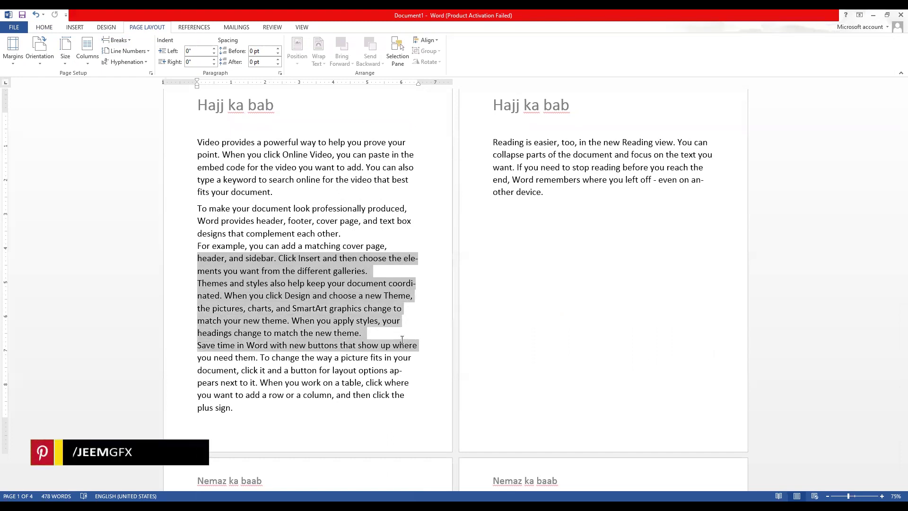
{"action": "left_click_drag", "start_coordinate": [402, 339], "coordinate": [402, 339]}
{"action": "left_click", "coordinate": [193, 258]}
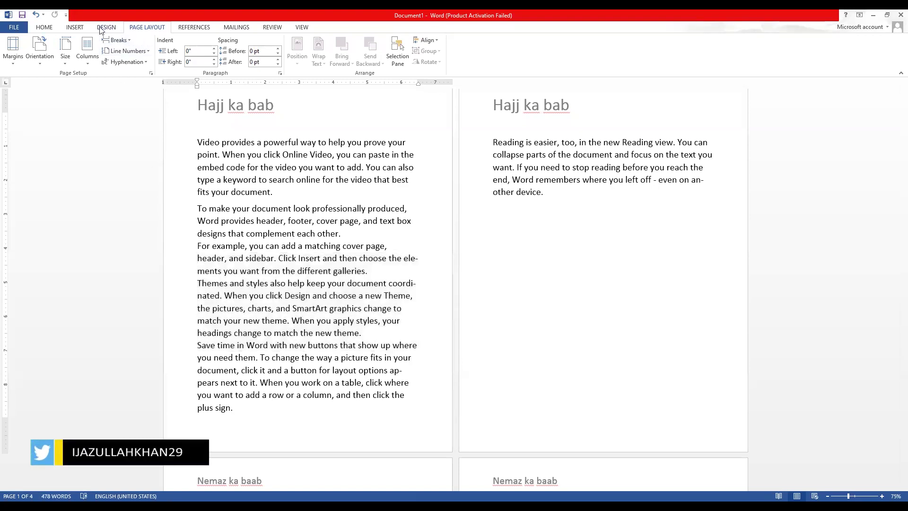
{"action": "left_click", "coordinate": [118, 41]}
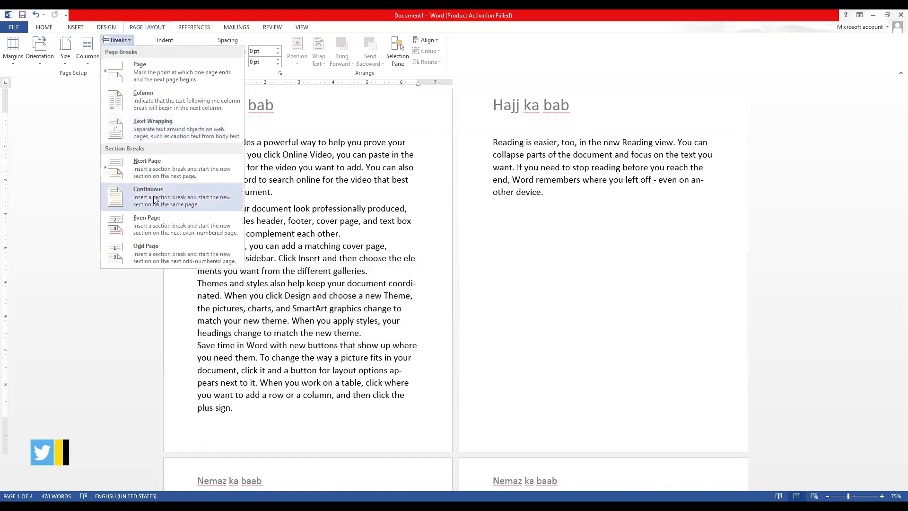
{"action": "left_click", "coordinate": [138, 199]}
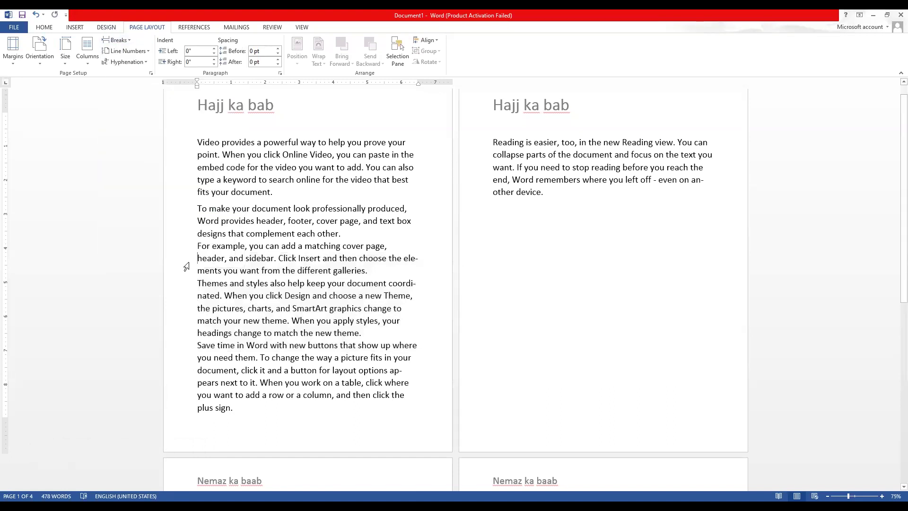
{"action": "left_click_drag", "start_coordinate": [197, 258], "coordinate": [265, 268]}
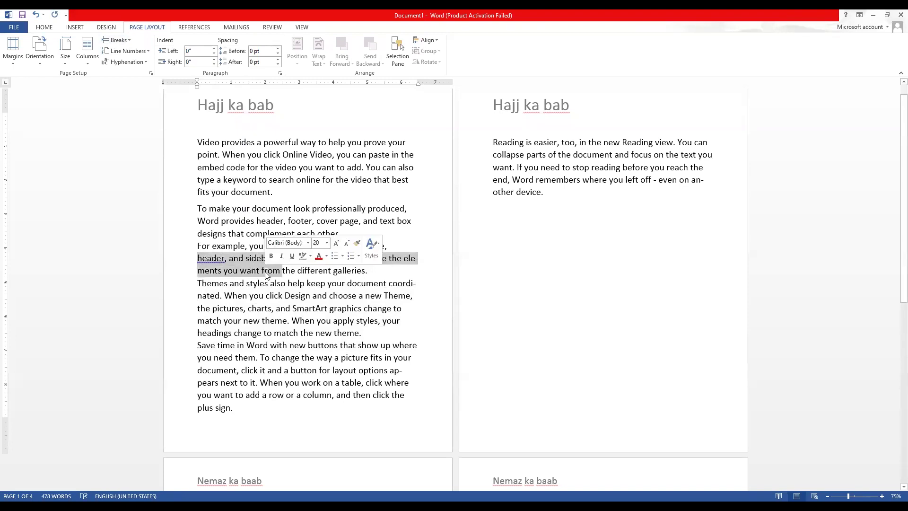
{"action": "left_click", "coordinate": [224, 258]}
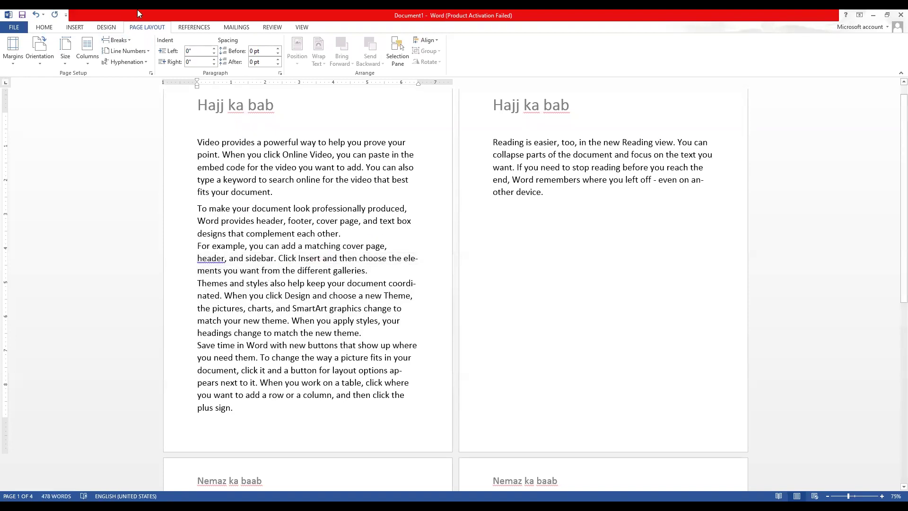
{"action": "left_click", "coordinate": [118, 40]}
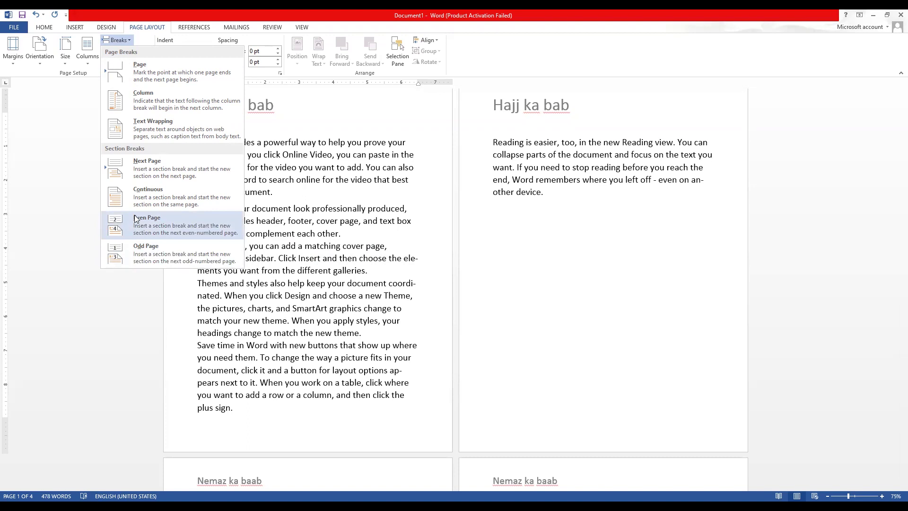
{"action": "left_click", "coordinate": [319, 283]}
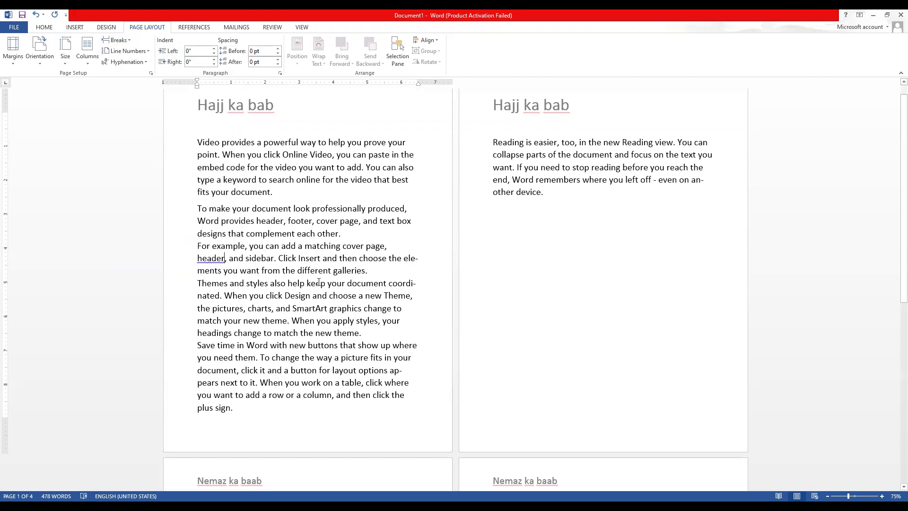
{"action": "left_click", "coordinate": [116, 40]}
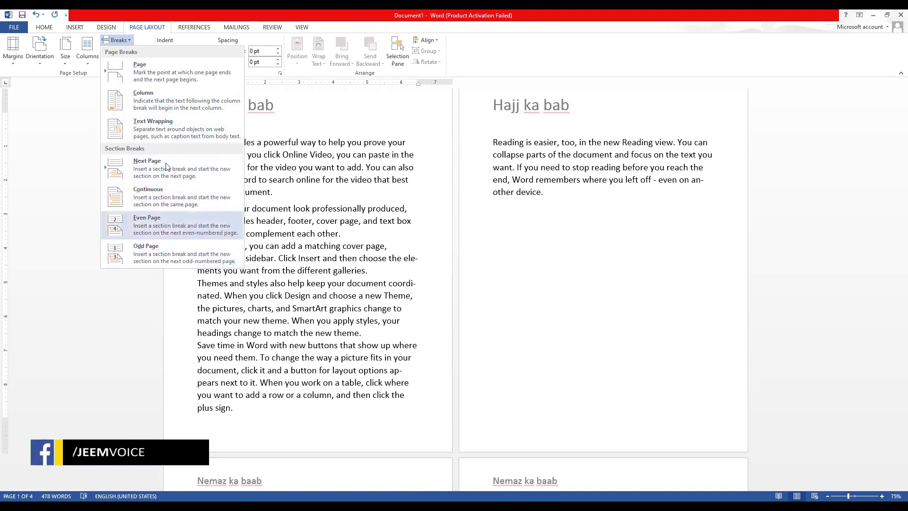
{"action": "key", "text": "Escape"}
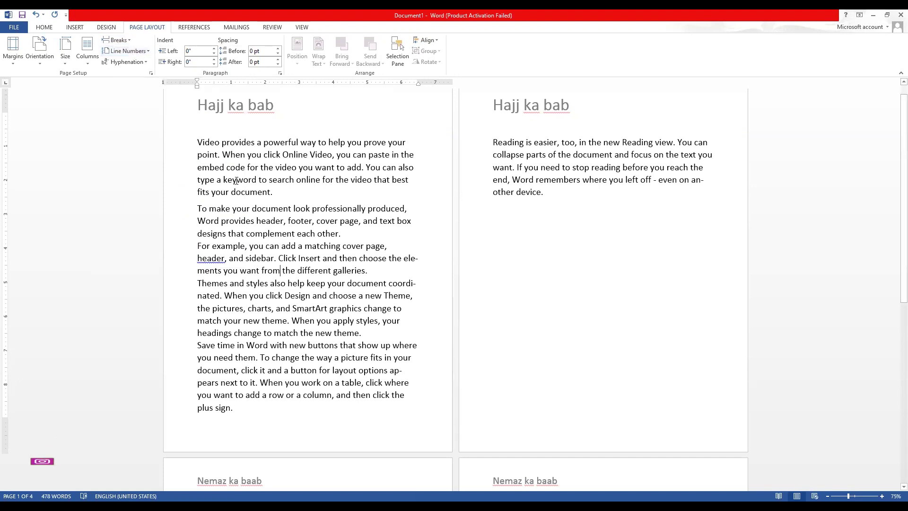
Step: Turn on Continuous line numbering for the body text selected on page 1
{"action": "left_click_drag", "start_coordinate": [255, 416], "coordinate": [197, 141]}
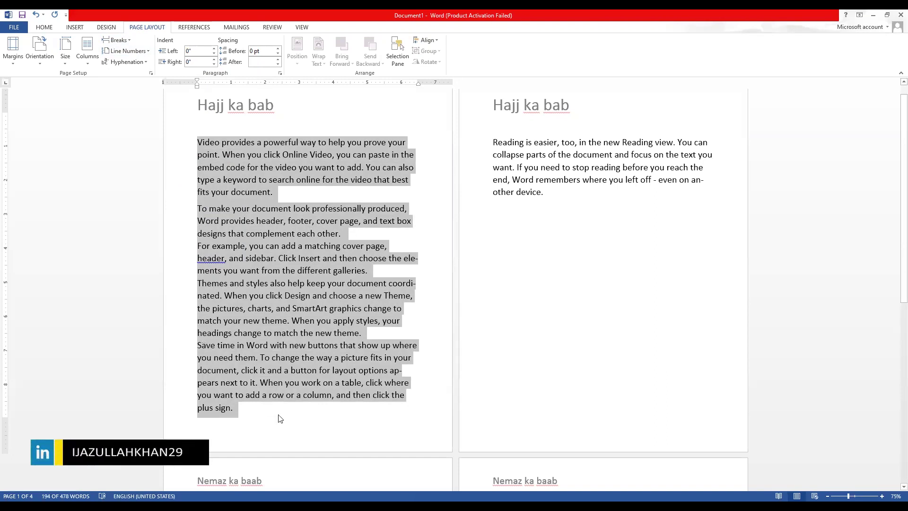
{"action": "left_click", "coordinate": [121, 52]}
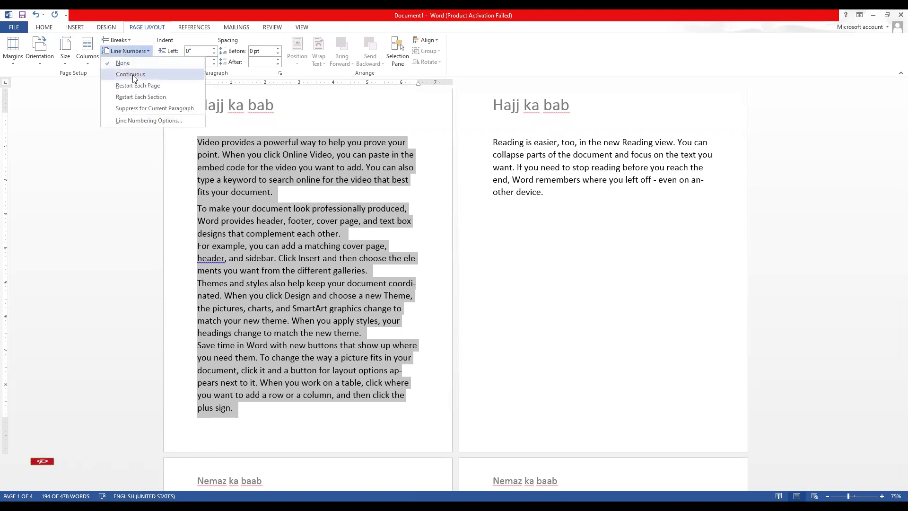
{"action": "left_click", "coordinate": [132, 76]}
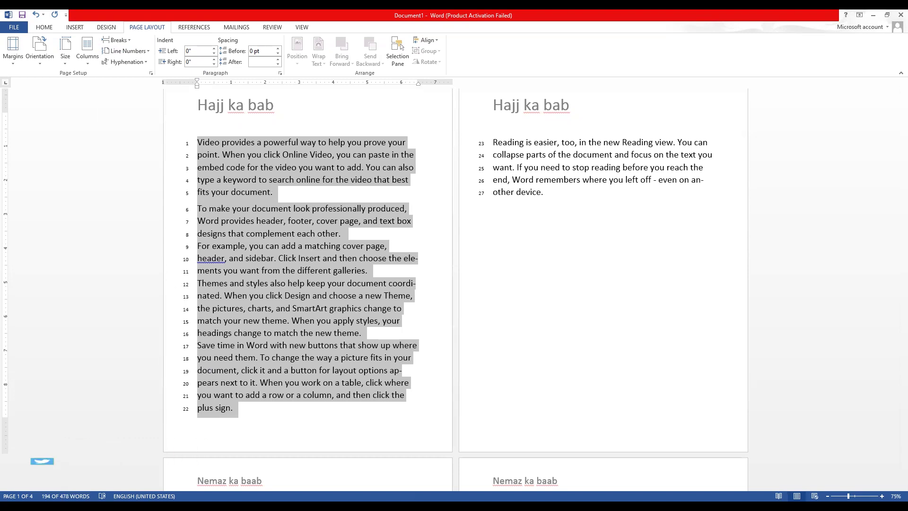
{"action": "scroll", "coordinate": [318, 377], "scroll_direction": "up", "scroll_amount": 8, "text": "ctrl"}
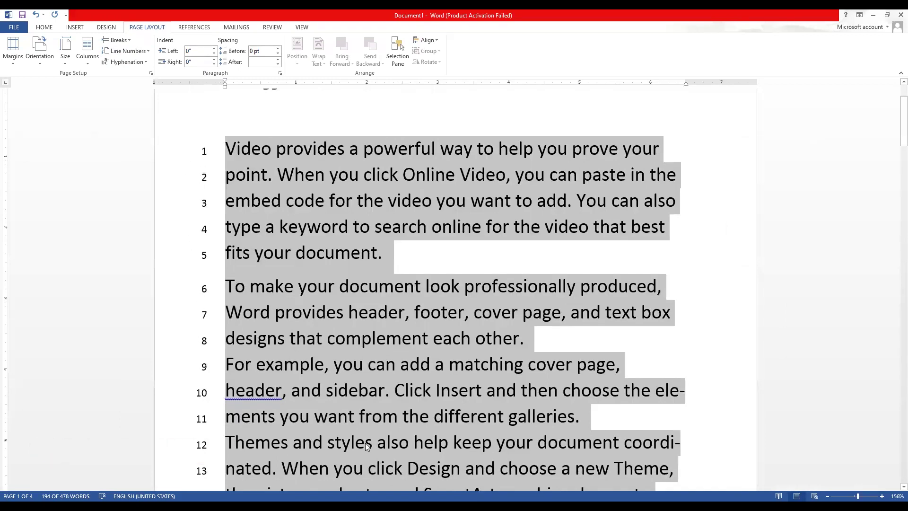
{"action": "scroll", "coordinate": [167, 118], "scroll_direction": "down", "scroll_amount": 6, "text": "ctrl"}
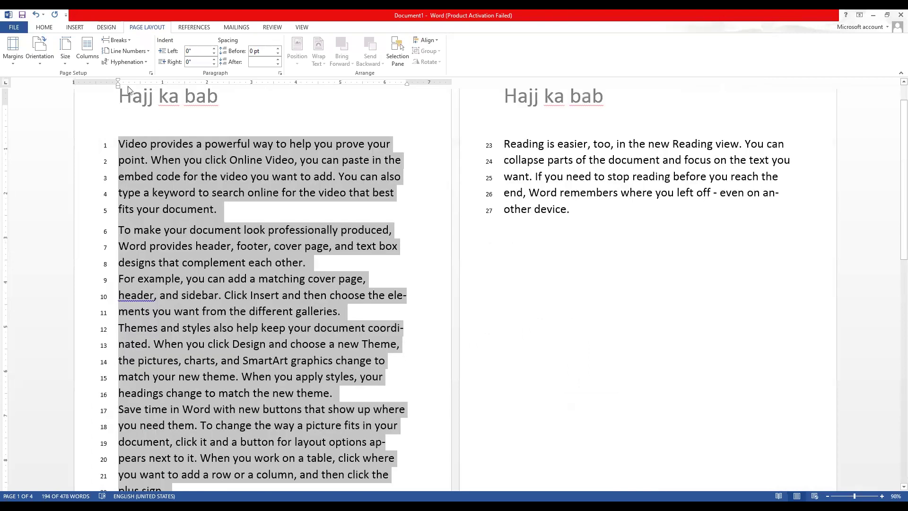
{"action": "left_click", "coordinate": [127, 51]}
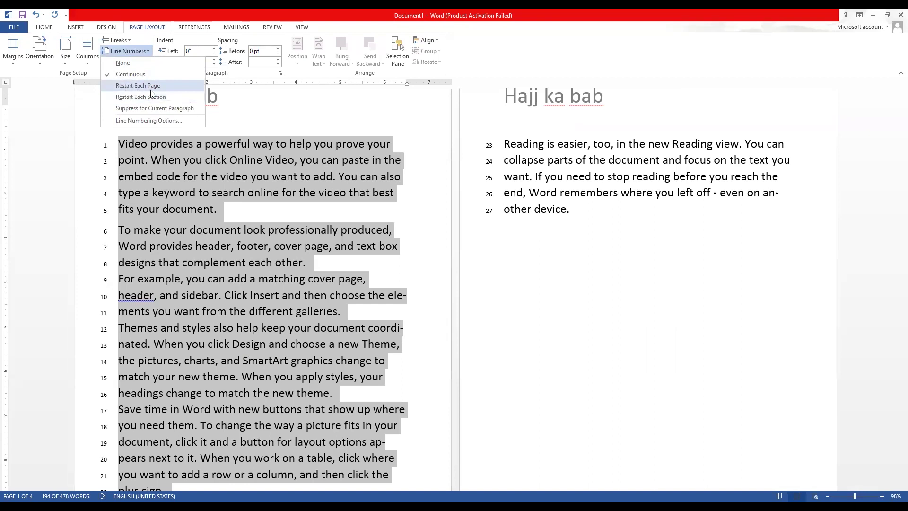
{"action": "left_click", "coordinate": [217, 187]}
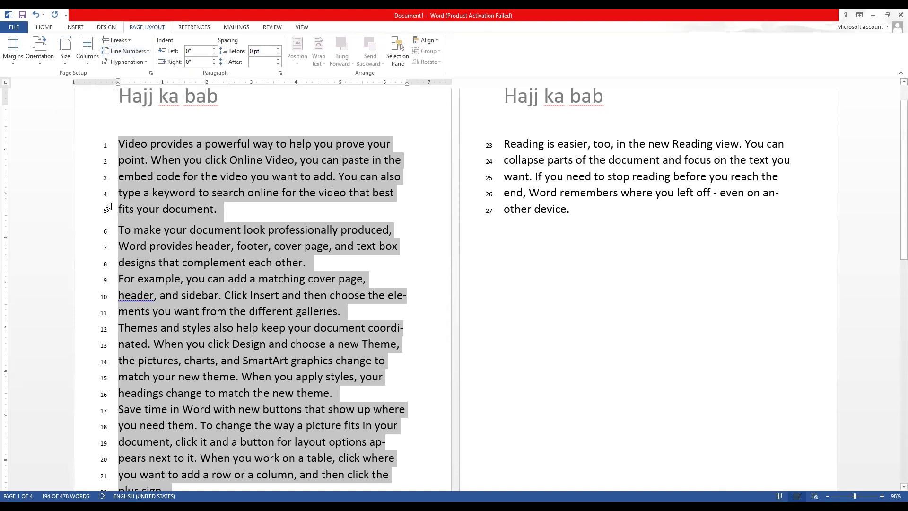
Step: Move the first line of page 1, "Video provides a powerful way to help you prove your", to directly after the word "designs" in the second paragraph
{"action": "left_click", "coordinate": [102, 147]}
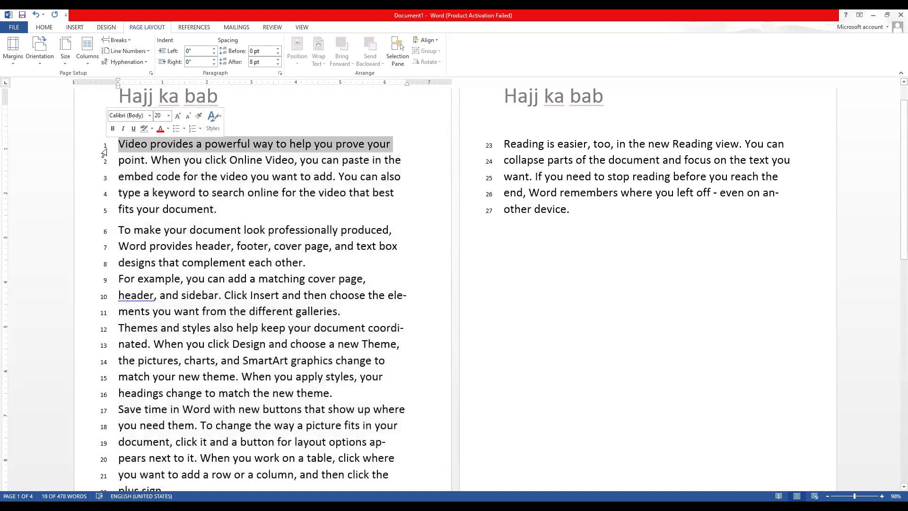
{"action": "left_click_drag", "start_coordinate": [135, 150], "coordinate": [159, 262]}
{"action": "scroll", "coordinate": [103, 255], "scroll_direction": "down", "scroll_amount": 5}
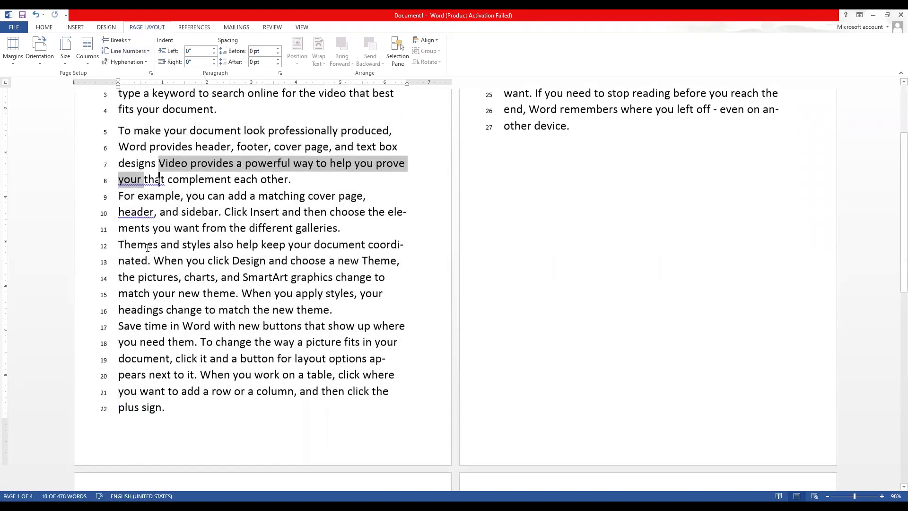
{"action": "scroll", "coordinate": [104, 254], "scroll_direction": "up", "scroll_amount": 6}
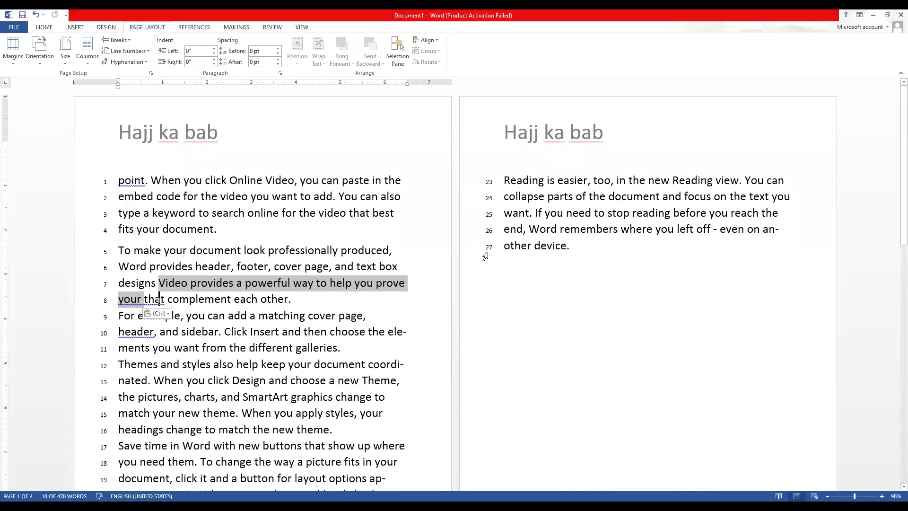
Step: Set line numbering for the whole document to Restart Each Page and check the numbering on the pages
{"action": "left_click_drag", "start_coordinate": [581, 252], "coordinate": [504, 172]}
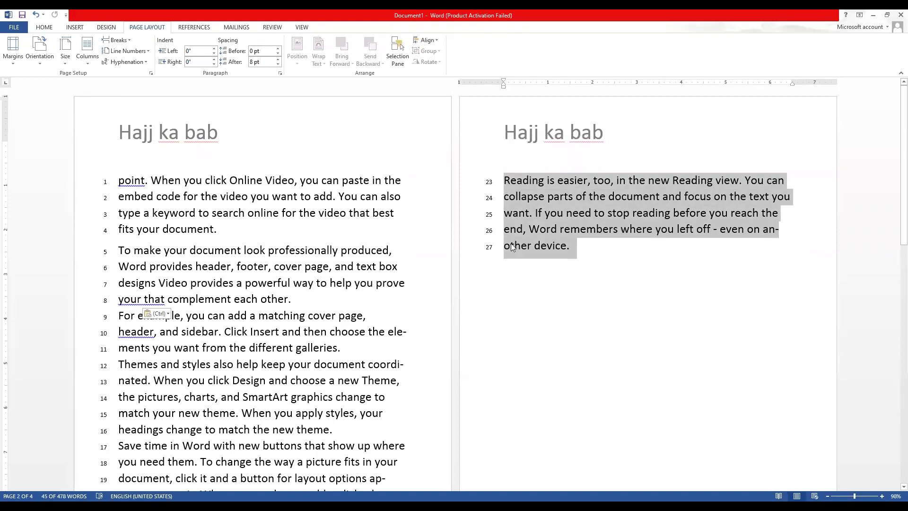
{"action": "key", "text": "ctrl+a"}
{"action": "left_click", "coordinate": [128, 50]}
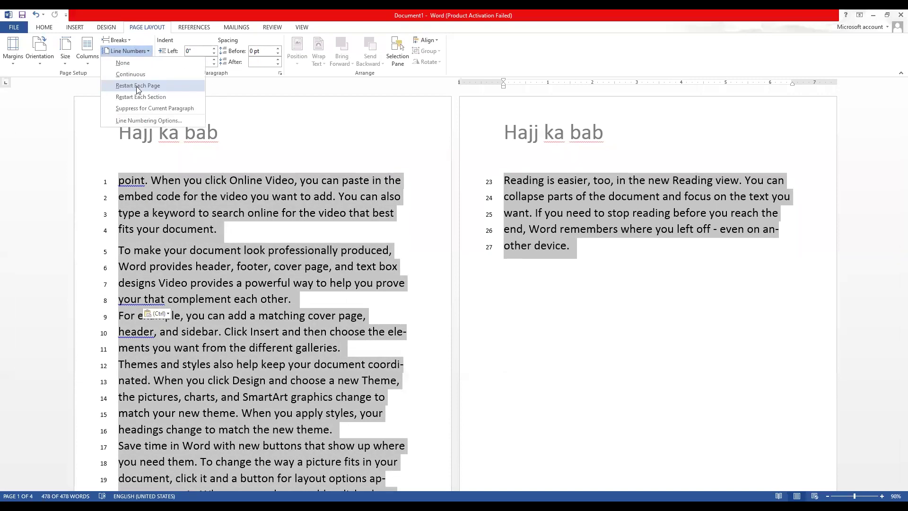
{"action": "left_click", "coordinate": [138, 87]}
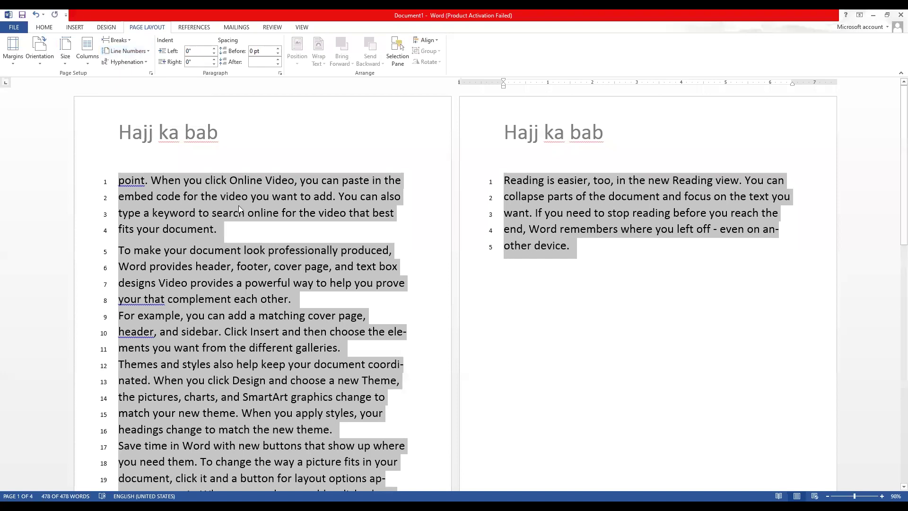
{"action": "left_click", "coordinate": [106, 185]}
{"action": "scroll", "coordinate": [181, 240], "scroll_direction": "down", "scroll_amount": 6}
{"action": "scroll", "coordinate": [564, 140], "scroll_direction": "up", "scroll_amount": 6}
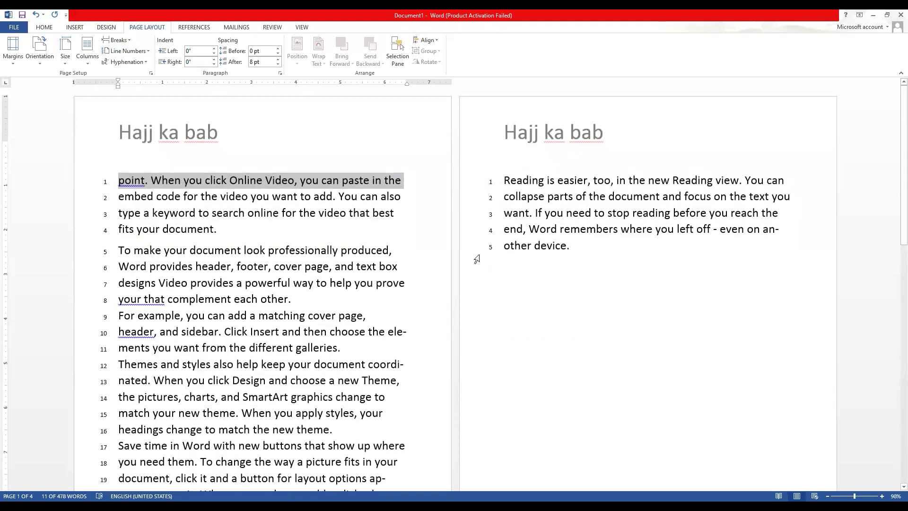
Step: Remove line numbering from the entire document by setting it to None
{"action": "key", "text": "ctrl+a"}
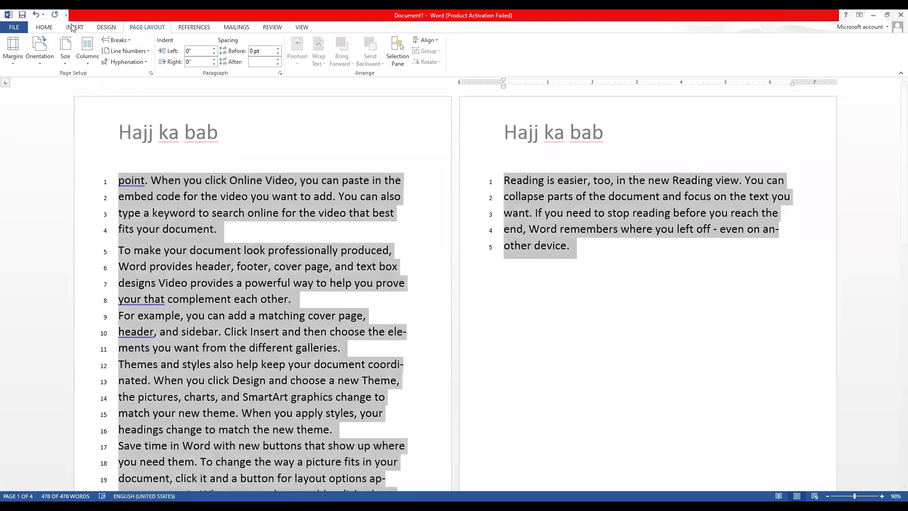
{"action": "left_click", "coordinate": [127, 51]}
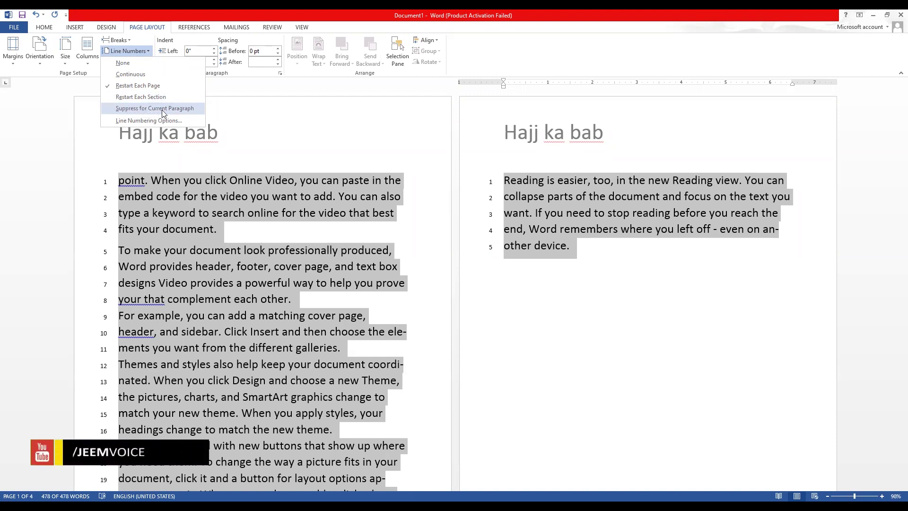
{"action": "scroll", "coordinate": [159, 159], "scroll_direction": "down", "scroll_amount": 3}
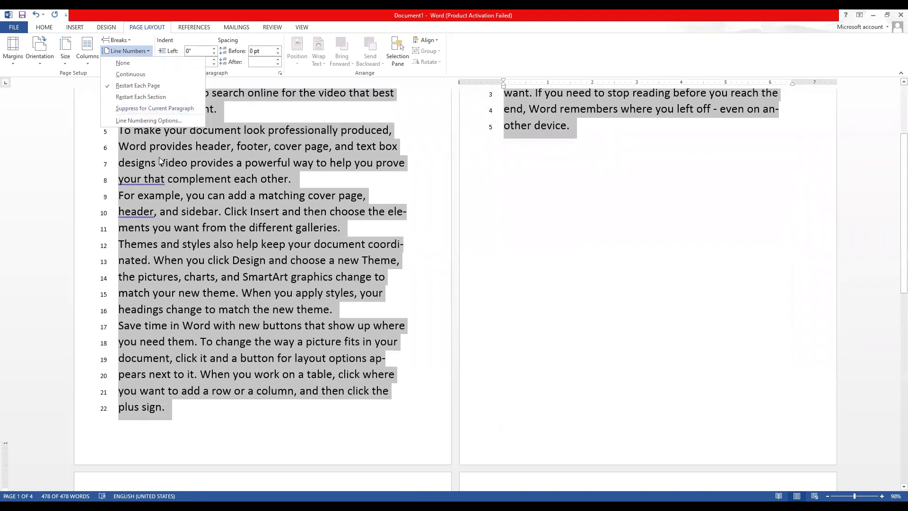
{"action": "left_click", "coordinate": [122, 63]}
{"action": "scroll", "coordinate": [168, 198], "scroll_direction": "down", "scroll_amount": 1}
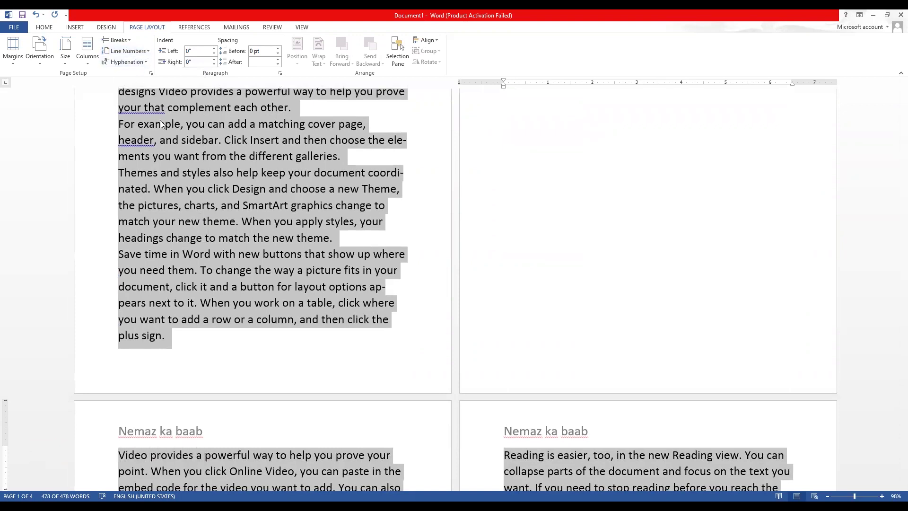
{"action": "scroll", "coordinate": [193, 170], "scroll_direction": "up", "scroll_amount": 2}
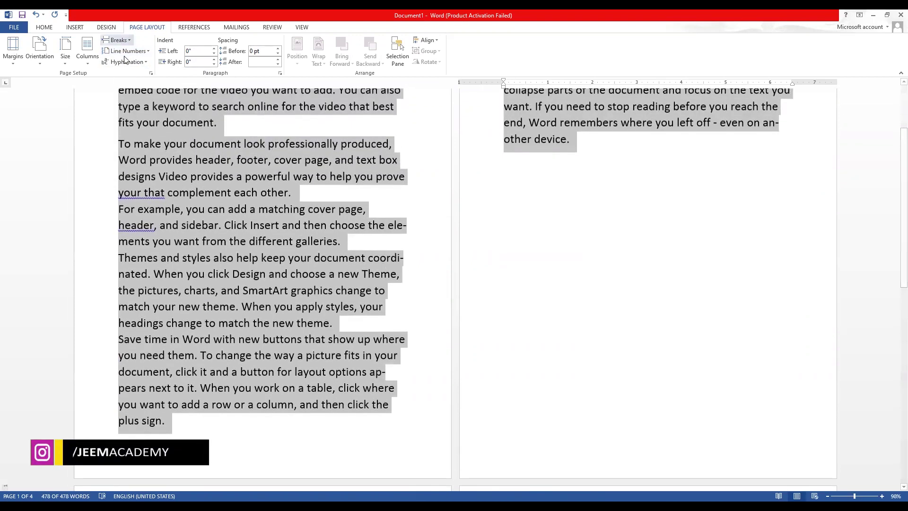
Step: Apply Continuous line numbering to the whole selected document and clear the selection
{"action": "left_click", "coordinate": [127, 50]}
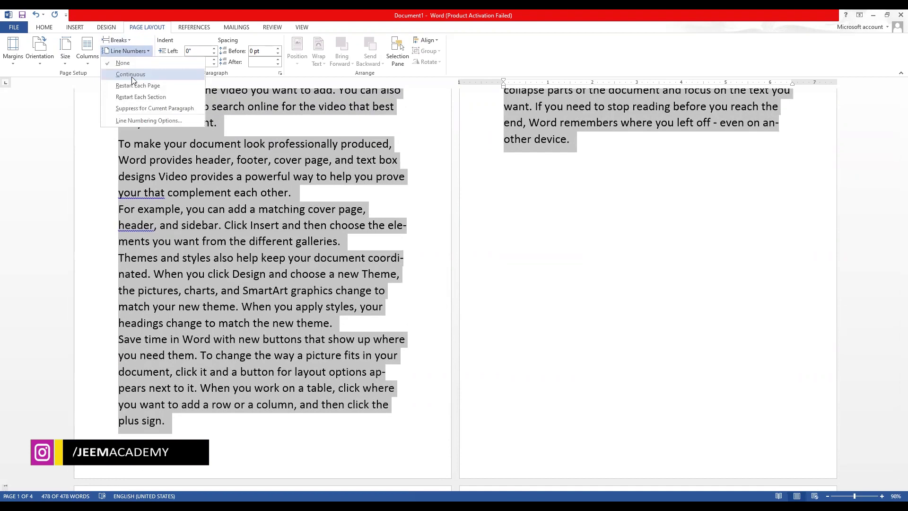
{"action": "left_click", "coordinate": [132, 75]}
{"action": "left_click", "coordinate": [240, 199]}
Step: Suppress line numbers for the paragraph starting "To make your document look professionally produced" on page 1
{"action": "left_click_drag", "start_coordinate": [290, 214], "coordinate": [116, 163]}
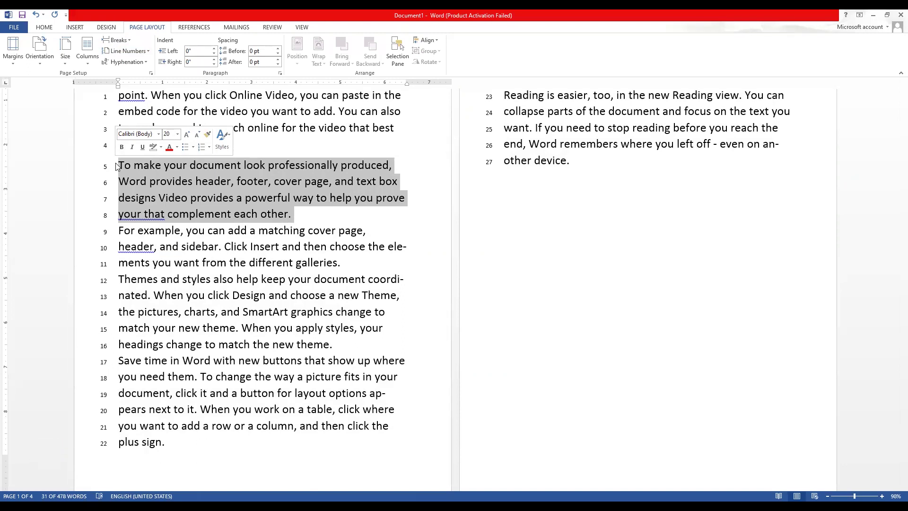
{"action": "left_click_drag", "start_coordinate": [297, 217], "coordinate": [120, 168]}
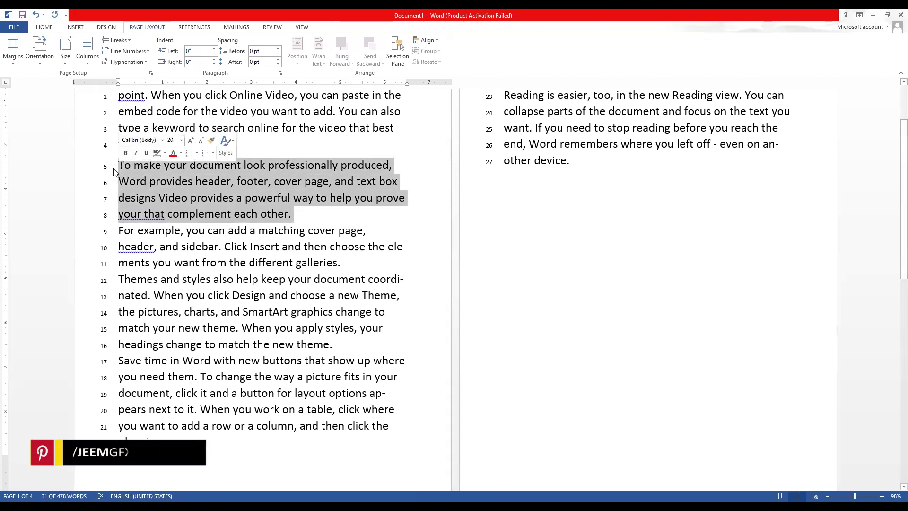
{"action": "left_click", "coordinate": [124, 50]}
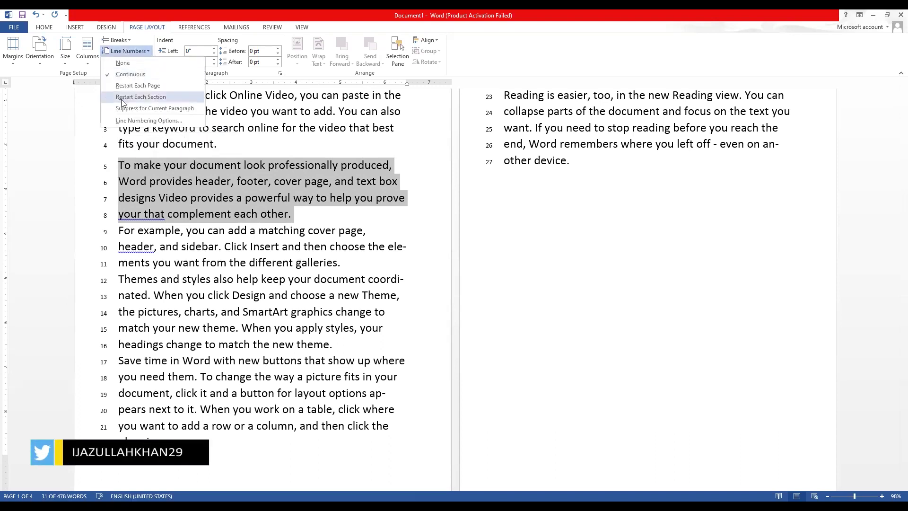
{"action": "left_click", "coordinate": [134, 108]}
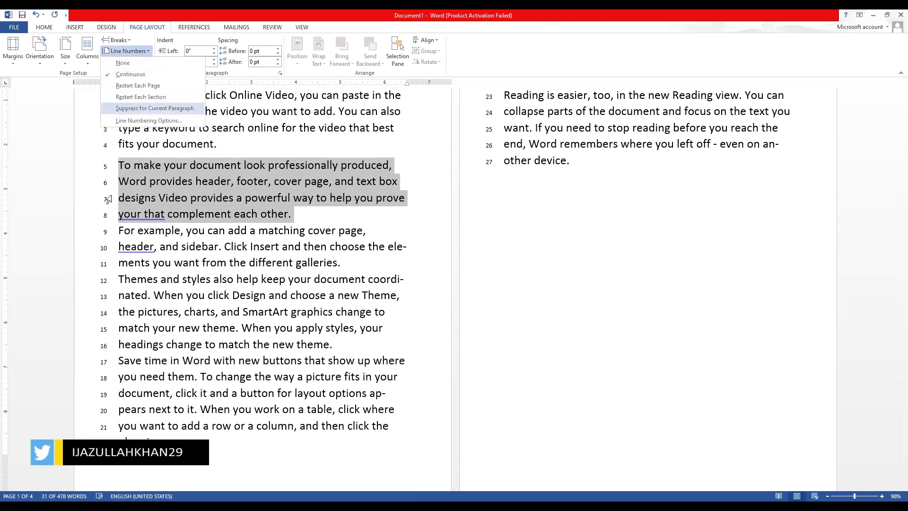
{"action": "left_click", "coordinate": [108, 199]}
{"action": "left_click", "coordinate": [95, 181]}
{"action": "left_click", "coordinate": [147, 200]}
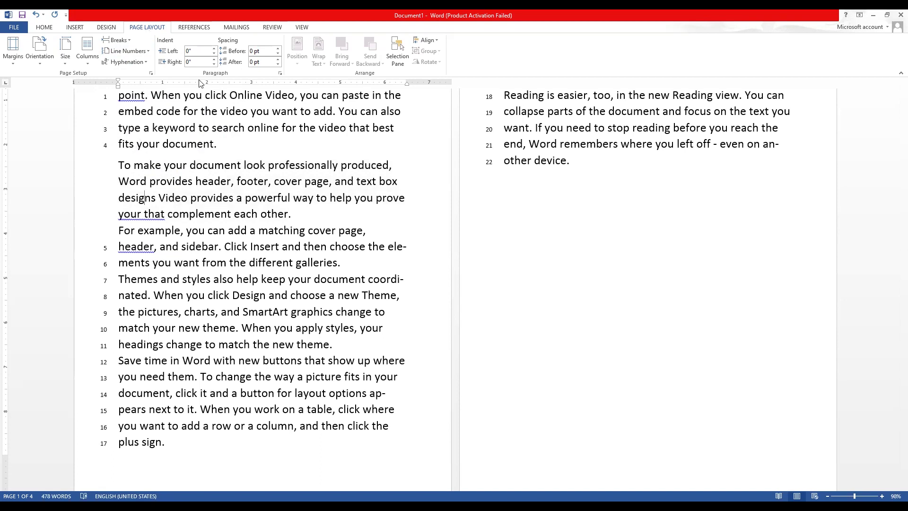
Step: Select all of the text and switch line numbering back to None
{"action": "scroll", "coordinate": [217, 125], "scroll_direction": "down", "scroll_amount": 1}
{"action": "key", "text": "ctrl+a"}
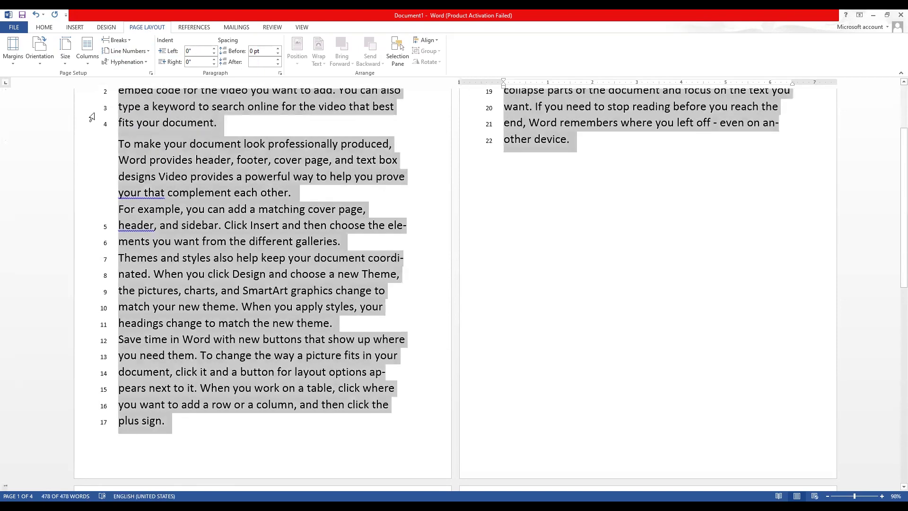
{"action": "left_click", "coordinate": [132, 49]}
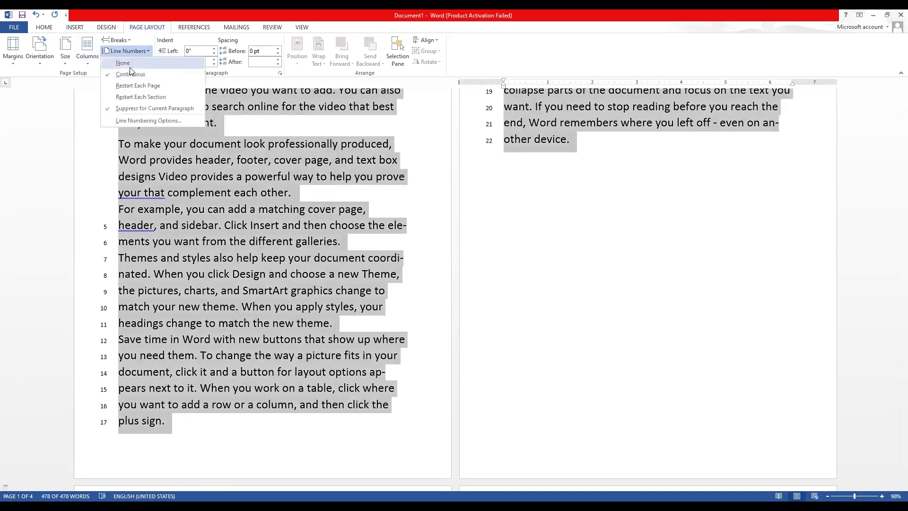
{"action": "left_click", "coordinate": [129, 66]}
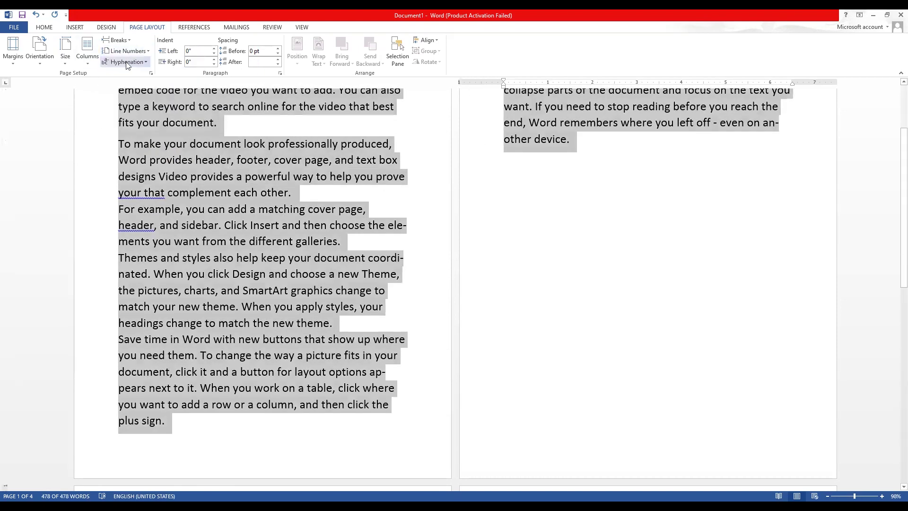
{"action": "left_click", "coordinate": [173, 169]}
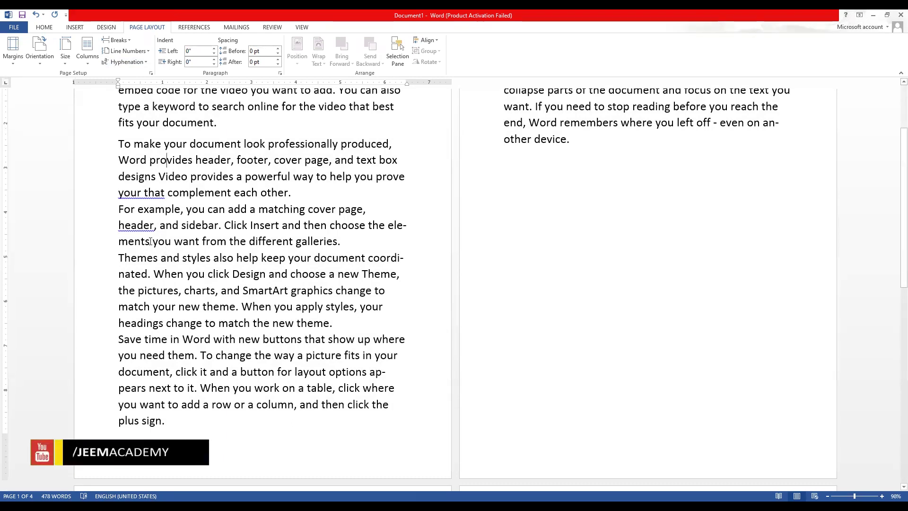
{"action": "left_click_drag", "start_coordinate": [151, 241], "coordinate": [135, 242]}
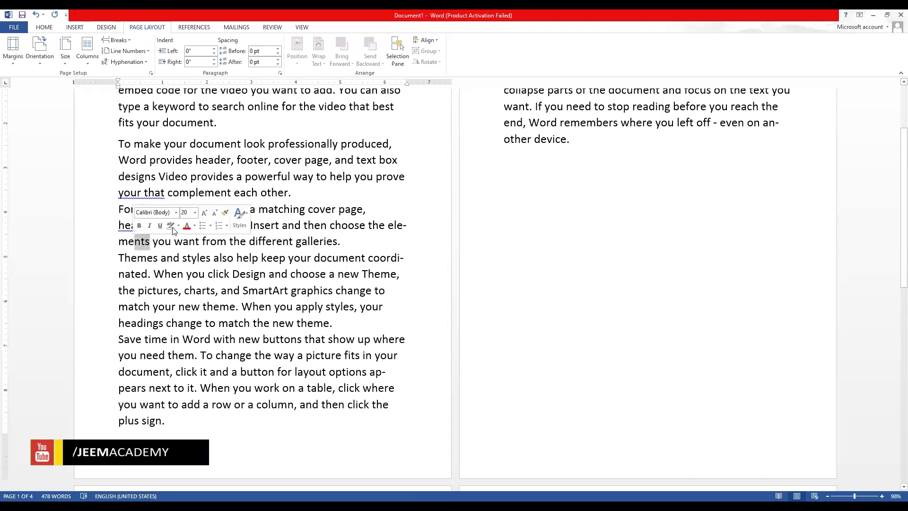
{"action": "left_click", "coordinate": [235, 250]}
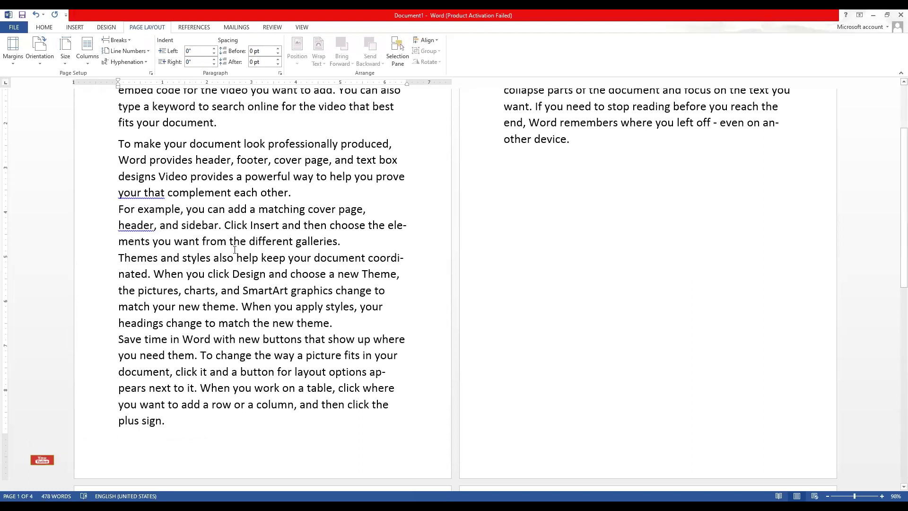
Step: Review the document's hyphenation options and examine words split across line ends on pages 1 and 2
{"action": "left_click", "coordinate": [137, 62]}
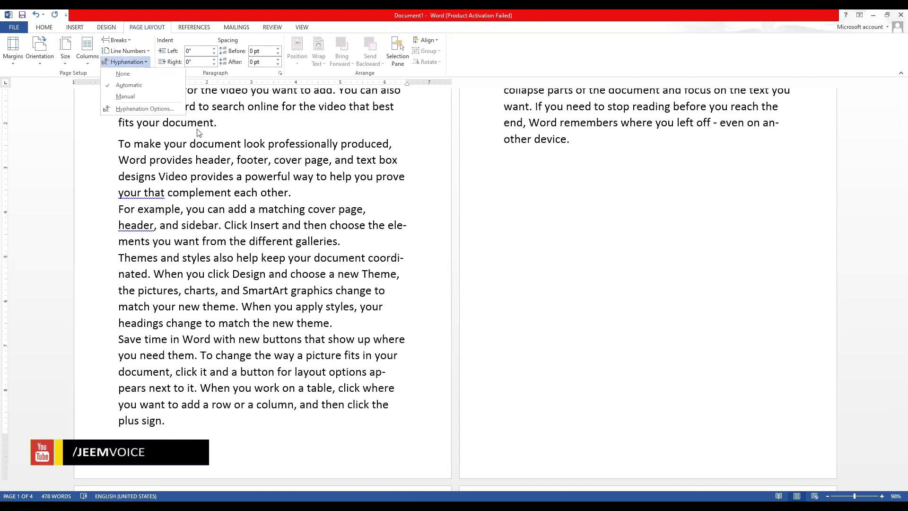
{"action": "left_click", "coordinate": [236, 218]}
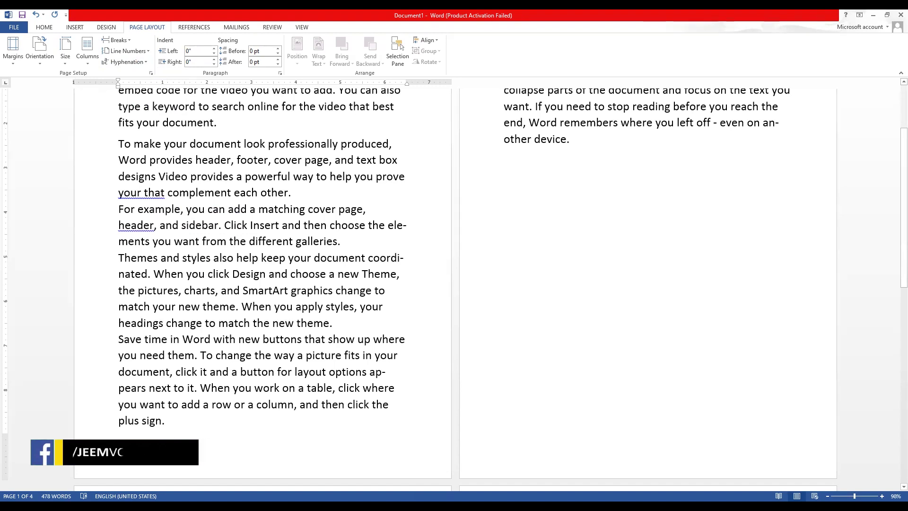
{"action": "left_click", "coordinate": [574, 139]}
{"action": "scroll", "coordinate": [266, 324], "scroll_direction": "up", "scroll_amount": 11}
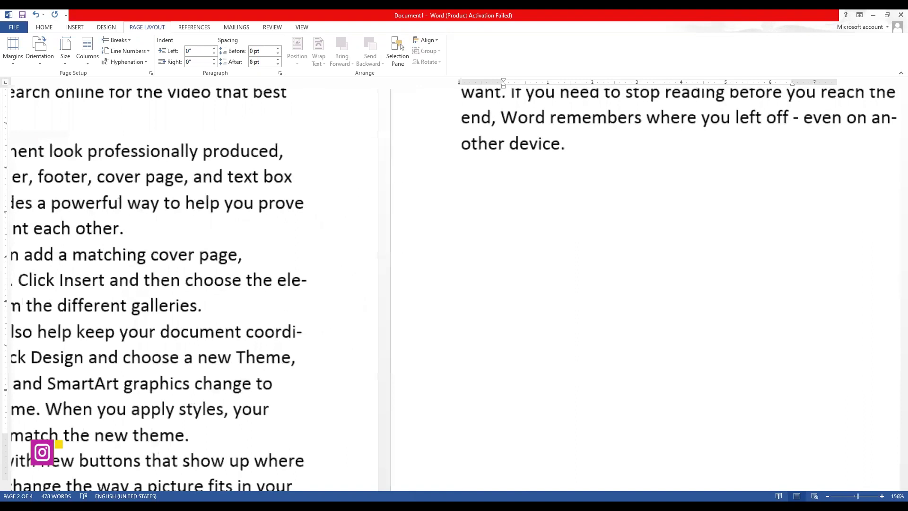
{"action": "scroll", "coordinate": [221, 300], "scroll_direction": "up", "scroll_amount": 3}
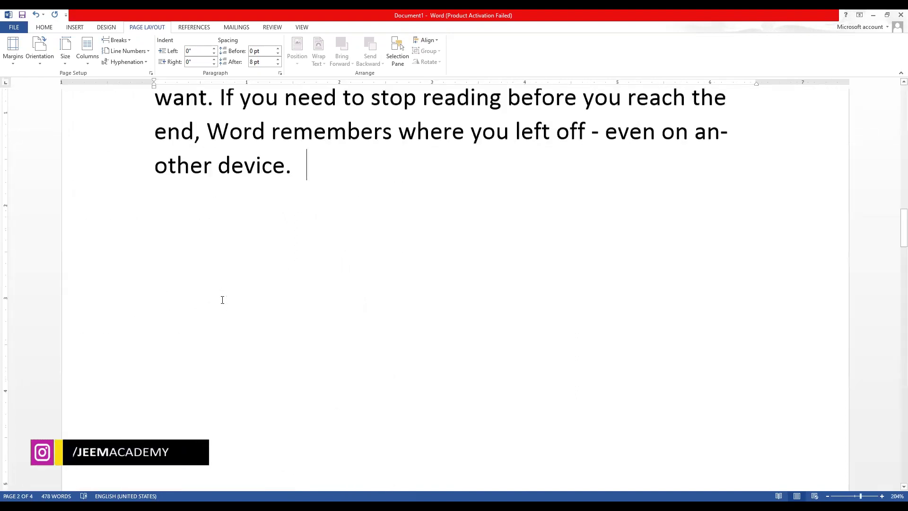
{"action": "scroll", "coordinate": [223, 307], "scroll_direction": "down", "scroll_amount": 1}
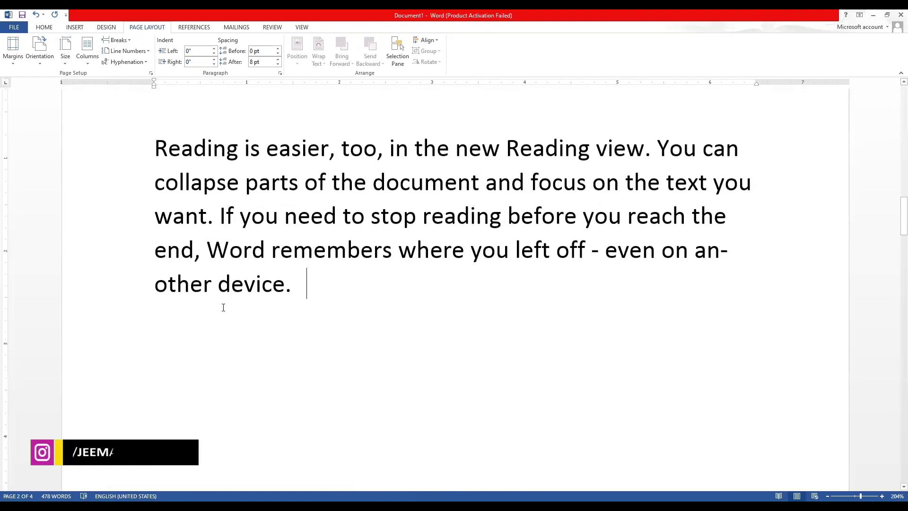
{"action": "scroll", "coordinate": [249, 296], "scroll_direction": "up", "scroll_amount": 3}
{"action": "scroll", "coordinate": [248, 296], "scroll_direction": "up", "scroll_amount": 6}
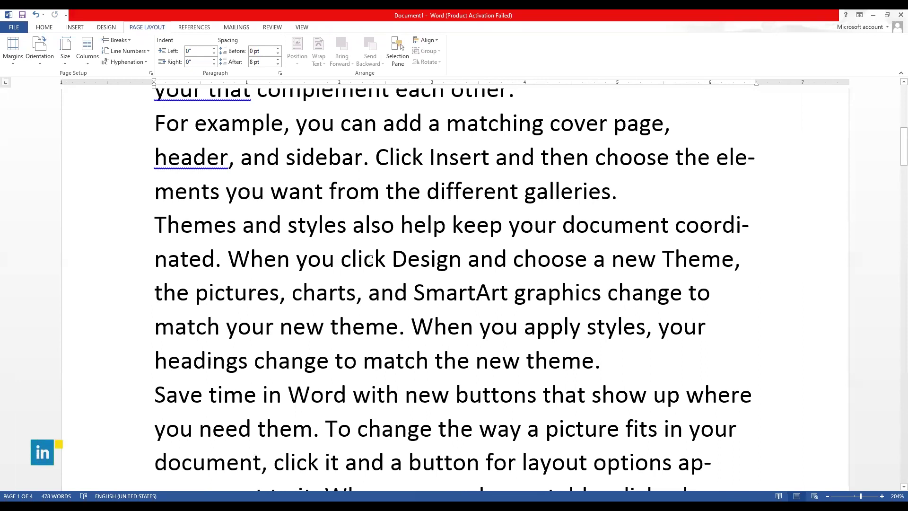
{"action": "scroll", "coordinate": [850, 179], "scroll_direction": "up", "scroll_amount": 1}
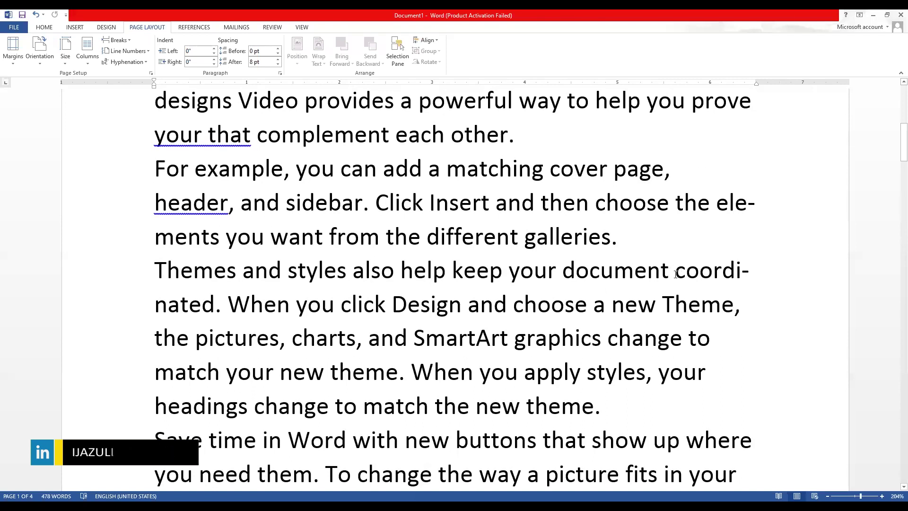
Step: Highlight the split word "coordinated." in yellow in the paragraph starting "Themes and styles"
{"action": "left_click_drag", "start_coordinate": [676, 272], "coordinate": [221, 309]}
{"action": "left_click", "coordinate": [44, 27]}
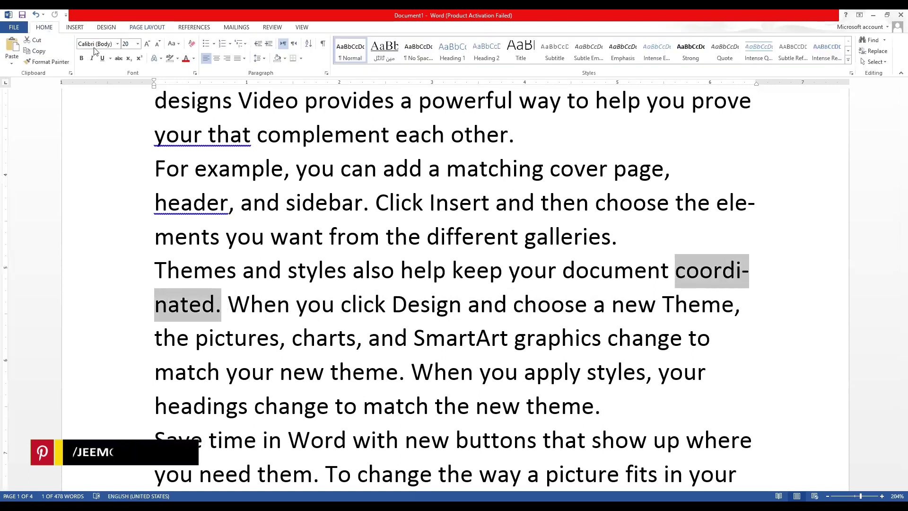
{"action": "left_click", "coordinate": [194, 58]}
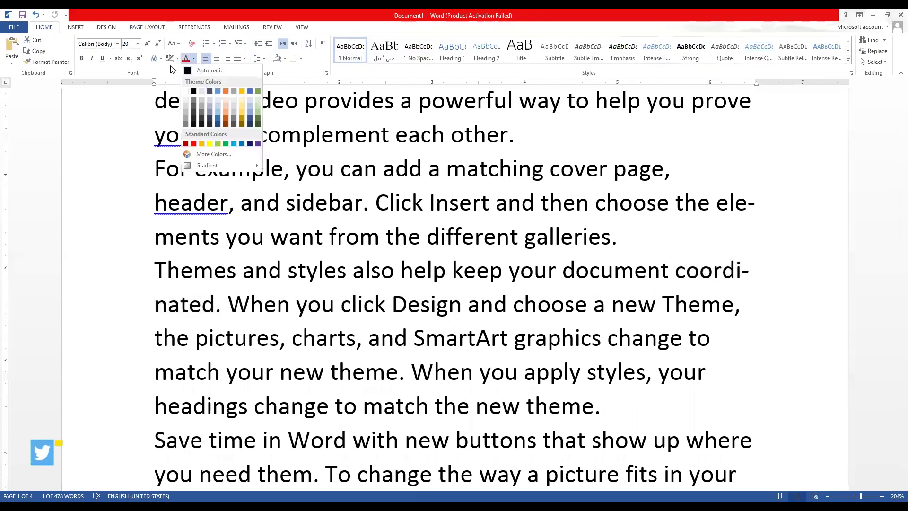
{"action": "left_click", "coordinate": [177, 59]}
{"action": "left_click", "coordinate": [172, 71]}
{"action": "left_click", "coordinate": [616, 267]}
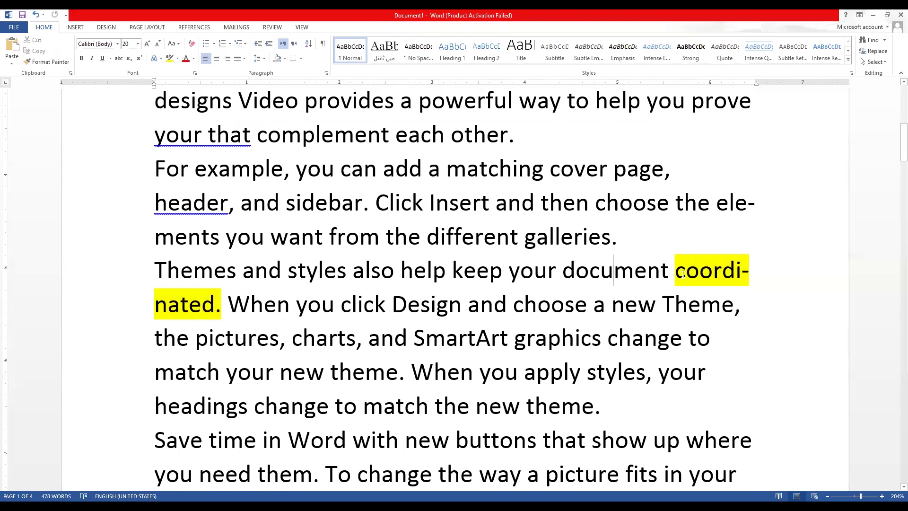
Step: Check the active hyphenation option and inspect how the highlighted word "coordinated." is divided between lines
{"action": "left_click_drag", "start_coordinate": [675, 272], "coordinate": [221, 309]}
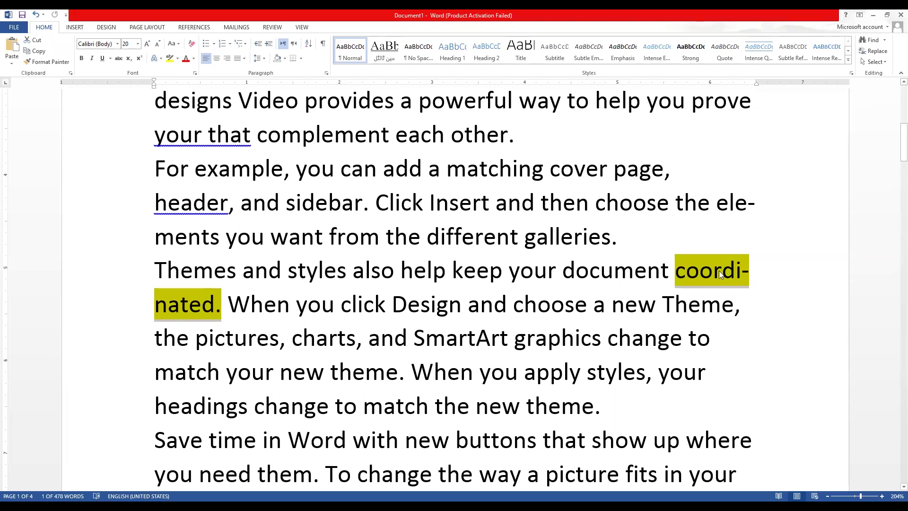
{"action": "left_click", "coordinate": [147, 27]}
{"action": "left_click", "coordinate": [135, 64]}
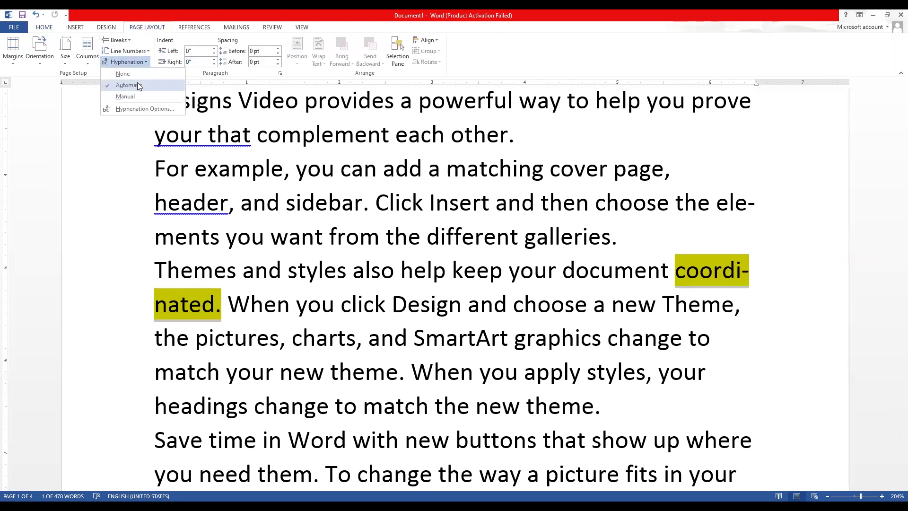
{"action": "key", "text": "Escape"}
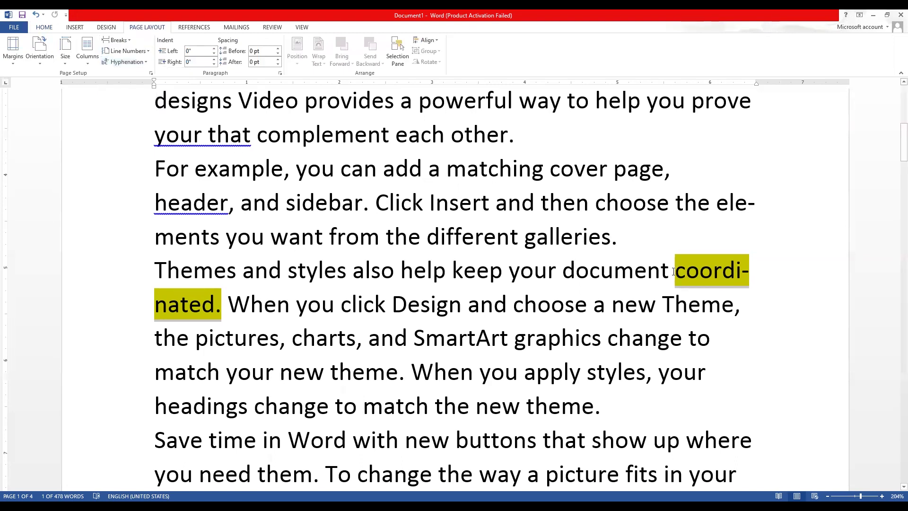
{"action": "left_click_drag", "start_coordinate": [676, 271], "coordinate": [748, 271]}
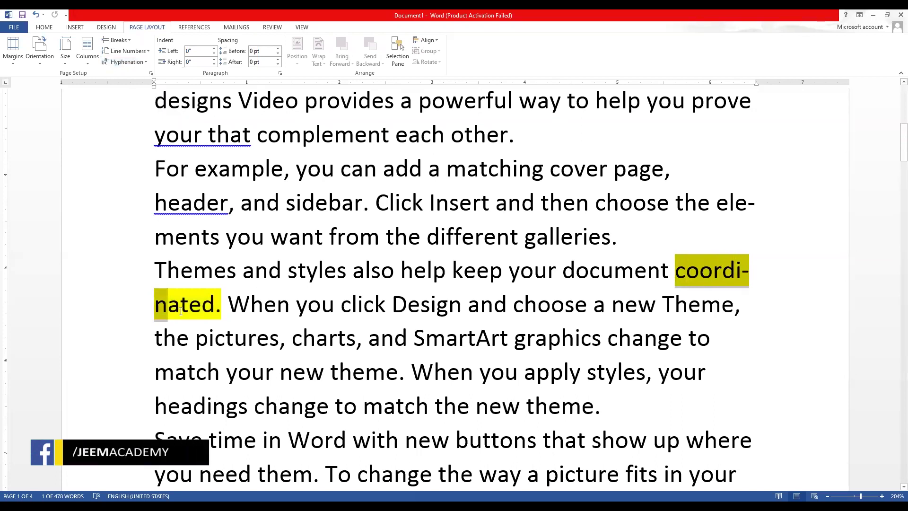
{"action": "left_click", "coordinate": [726, 274]}
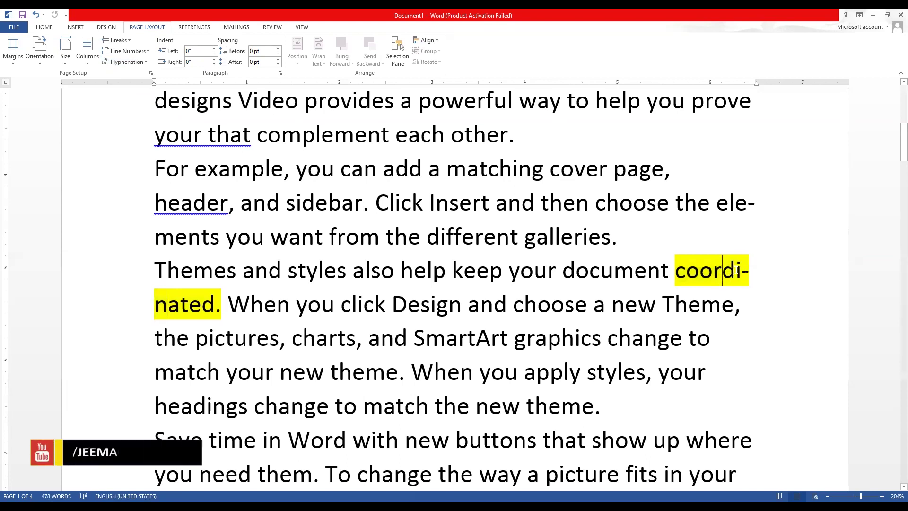
{"action": "left_click_drag", "start_coordinate": [741, 269], "coordinate": [748, 269]}
{"action": "left_click", "coordinate": [735, 270]}
Step: Select the highlighted word and set the document's hyphenation to None
{"action": "left_click_drag", "start_coordinate": [223, 314], "coordinate": [677, 270]}
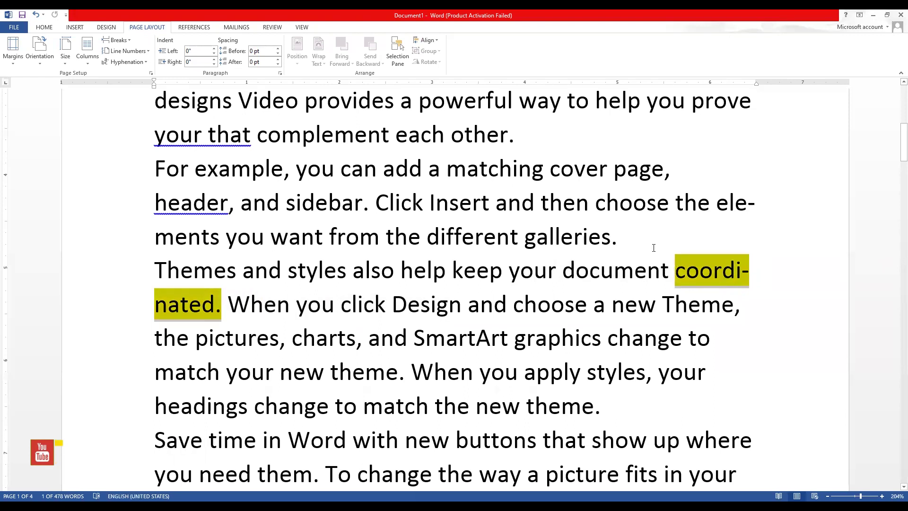
{"action": "left_click", "coordinate": [125, 62]}
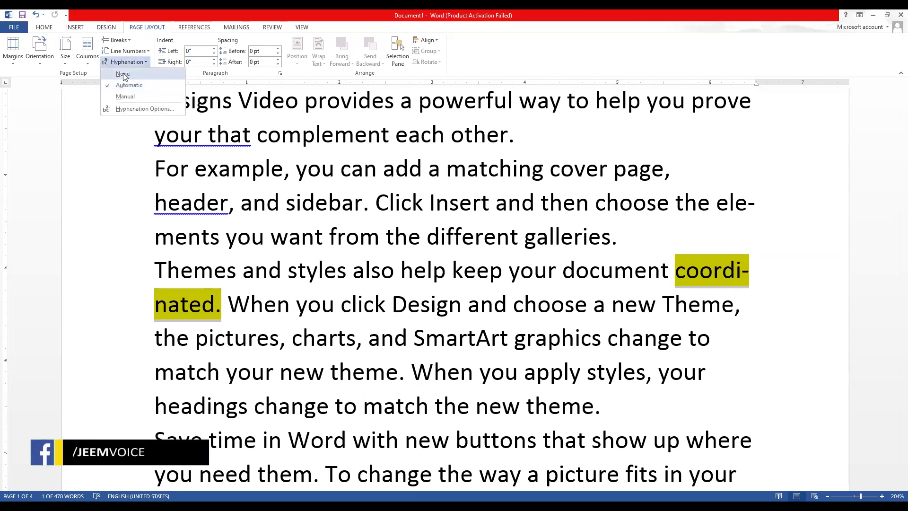
{"action": "left_click", "coordinate": [124, 74]}
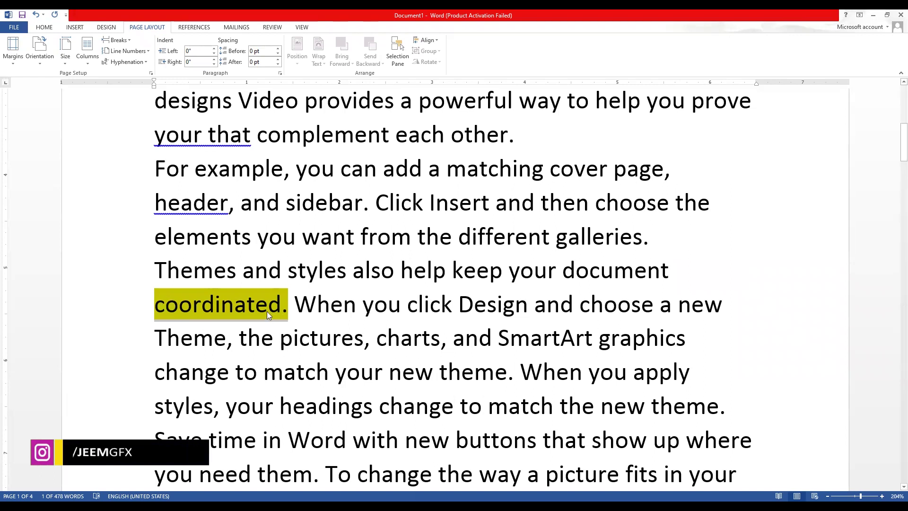
Step: Switch hyphenation back to Automatic and check the words divided at the line ends
{"action": "left_click", "coordinate": [125, 62]}
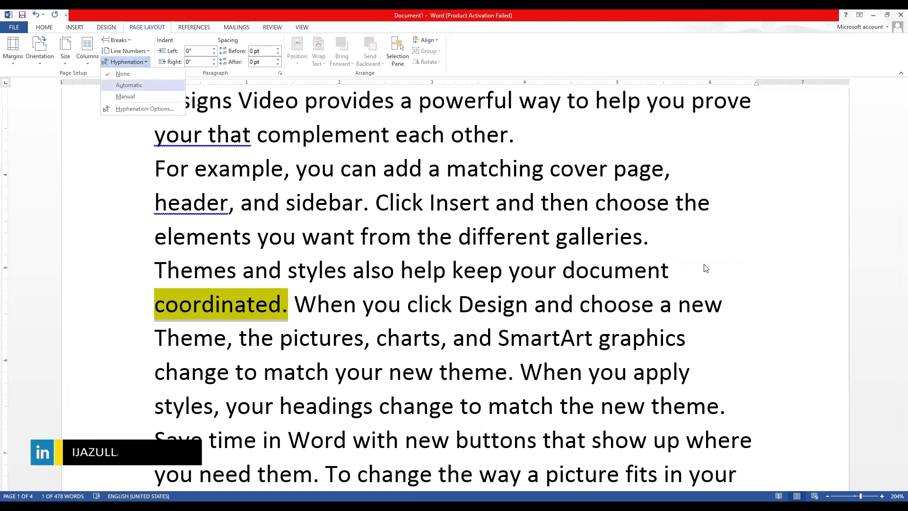
{"action": "left_click", "coordinate": [126, 88]}
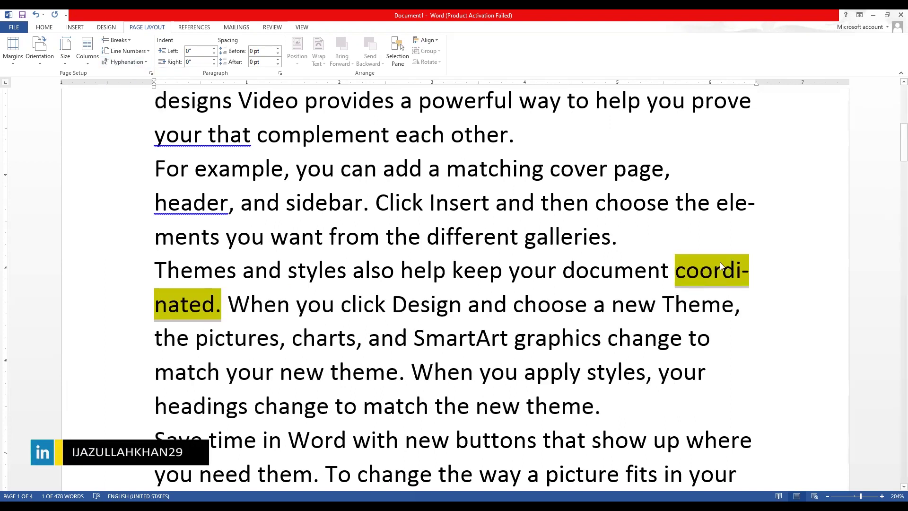
{"action": "left_click", "coordinate": [752, 272]}
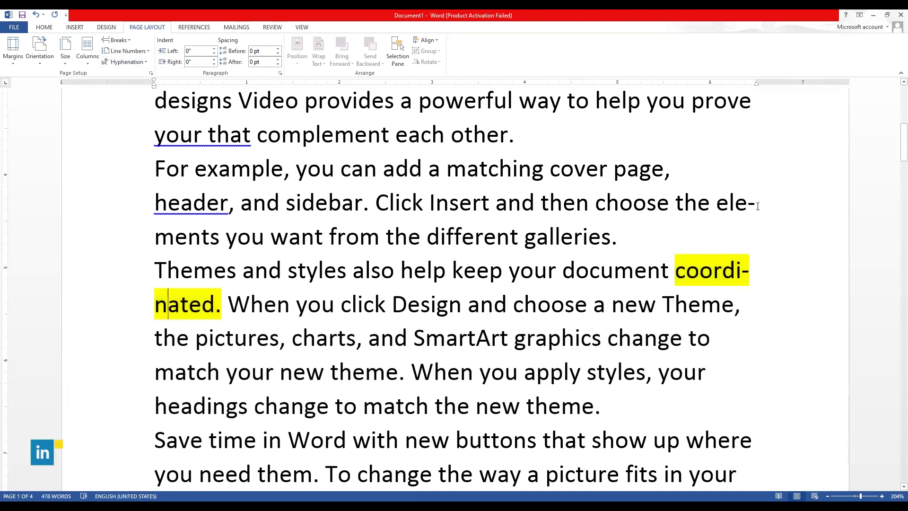
{"action": "left_click_drag", "start_coordinate": [755, 207], "coordinate": [740, 204]}
{"action": "left_click", "coordinate": [675, 276]}
{"action": "left_click_drag", "start_coordinate": [624, 241], "coordinate": [660, 300]}
{"action": "left_click", "coordinate": [578, 284]}
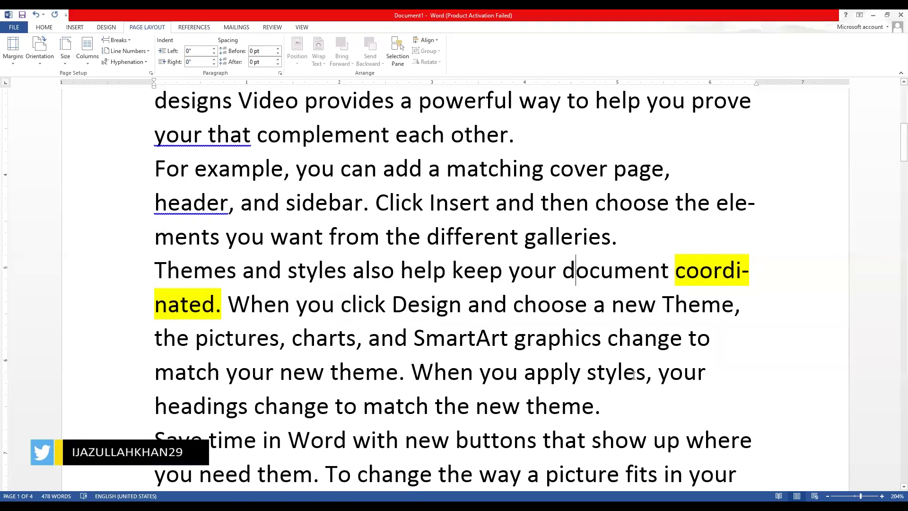
Step: Set the left indent of the paragraph starting "Themes and styles" to 1.3"
{"action": "left_click_drag", "start_coordinate": [620, 415], "coordinate": [141, 270]}
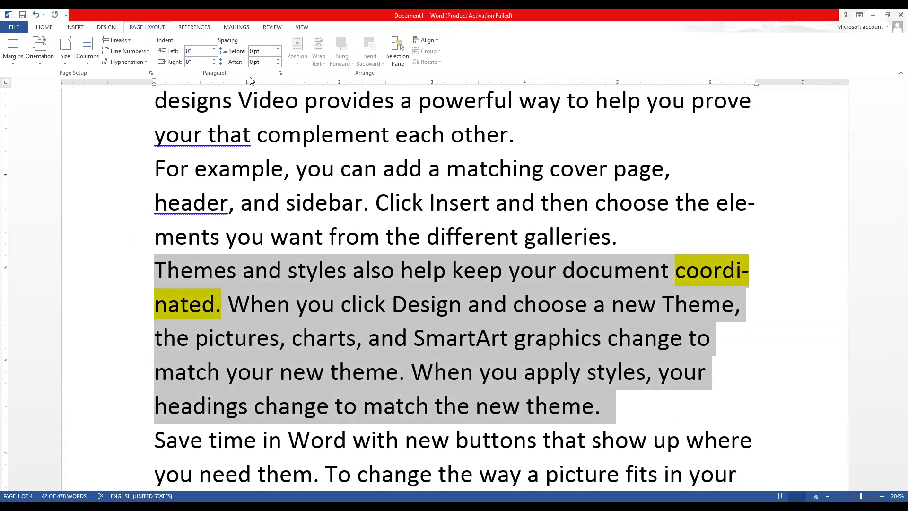
{"action": "left_click", "coordinate": [214, 48]}
{"action": "left_click", "coordinate": [214, 49]}
{"action": "left_click", "coordinate": [214, 49]}
{"action": "left_click", "coordinate": [215, 49]}
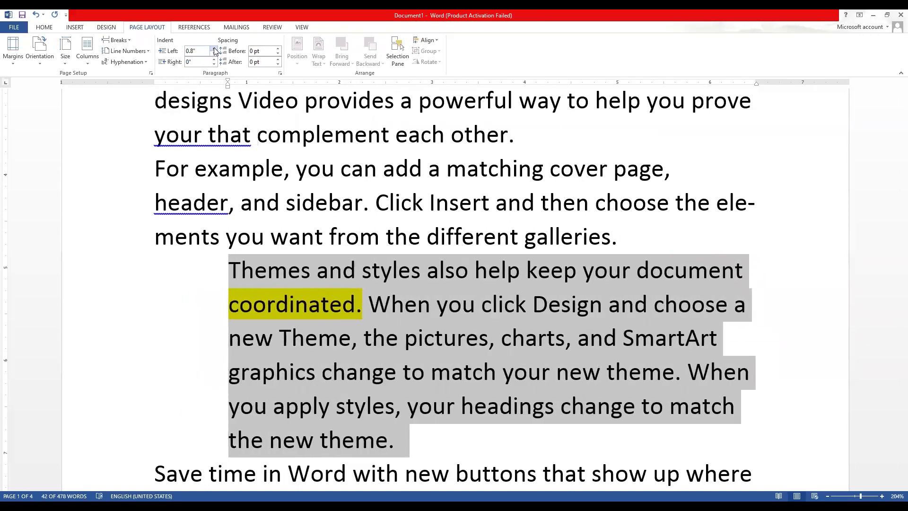
{"action": "left_click", "coordinate": [214, 49]}
{"action": "left_click", "coordinate": [214, 48]}
{"action": "left_click", "coordinate": [214, 49]}
{"action": "left_click", "coordinate": [214, 48]}
{"action": "left_click", "coordinate": [214, 48]}
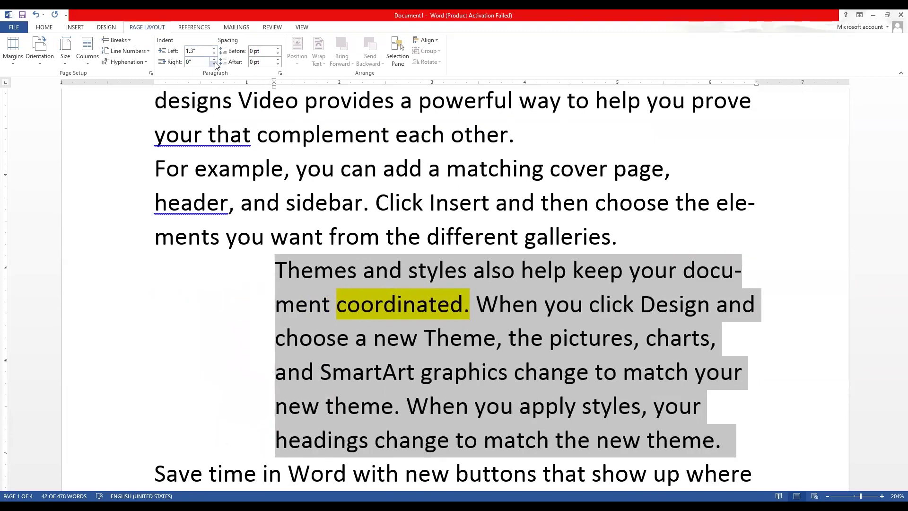
Step: Set the right indent of the selected paragraph to 0.7"
{"action": "left_click", "coordinate": [214, 60]}
{"action": "left_click", "coordinate": [214, 59]}
{"action": "left_click", "coordinate": [214, 59]}
{"action": "left_click", "coordinate": [214, 59]}
{"action": "left_click", "coordinate": [214, 59]}
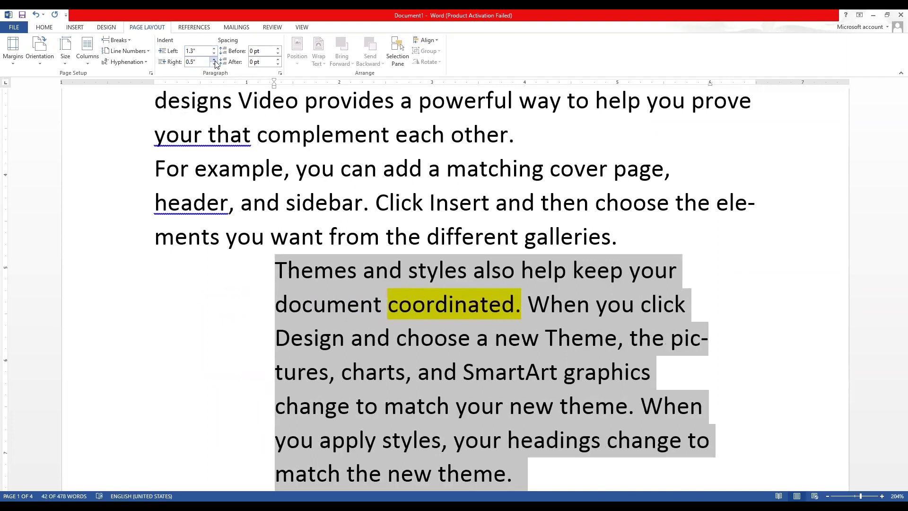
{"action": "left_click", "coordinate": [214, 60]}
{"action": "left_click", "coordinate": [215, 59]}
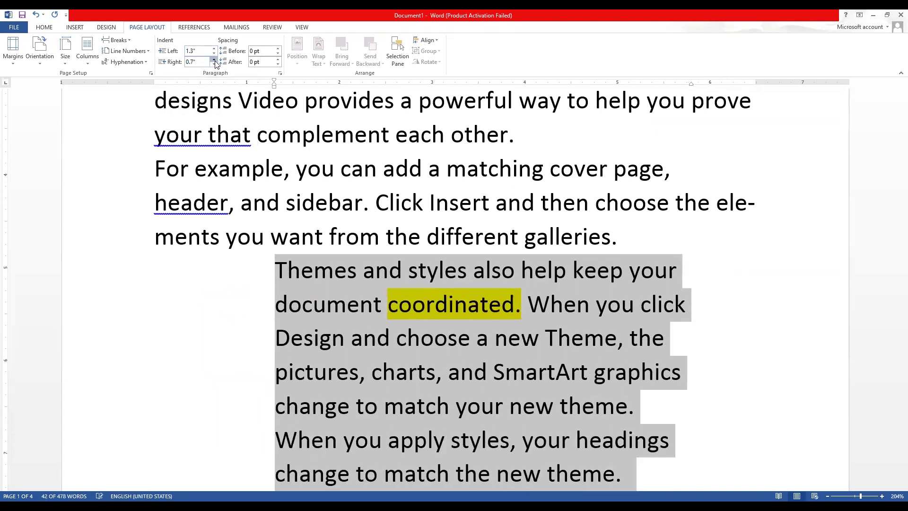
Step: Set the spacing before the selected paragraph to 54 pt
{"action": "left_click", "coordinate": [277, 49]}
{"action": "left_click", "coordinate": [277, 49]}
{"action": "left_click", "coordinate": [277, 49]}
{"action": "left_click", "coordinate": [277, 49]}
{"action": "left_click", "coordinate": [276, 50]}
{"action": "left_click", "coordinate": [277, 49]}
{"action": "left_click", "coordinate": [277, 49]}
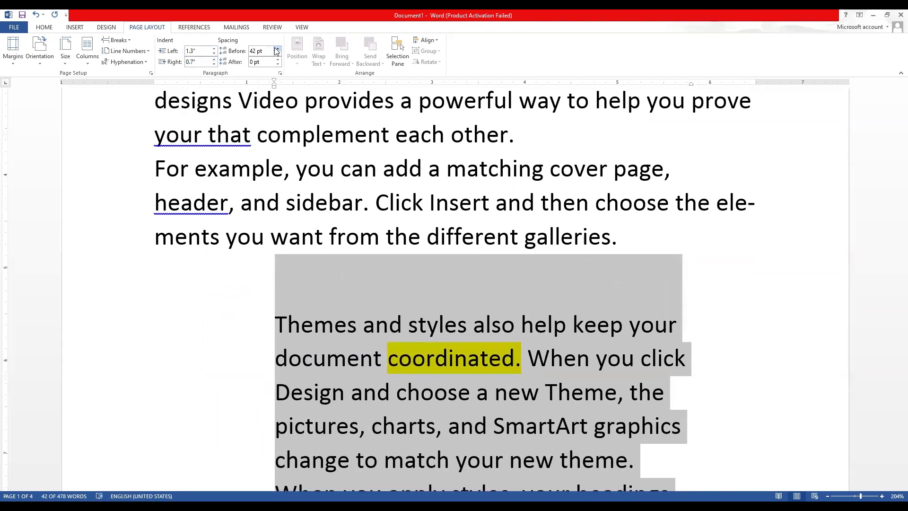
{"action": "left_click", "coordinate": [276, 49]}
{"action": "left_click", "coordinate": [277, 49]}
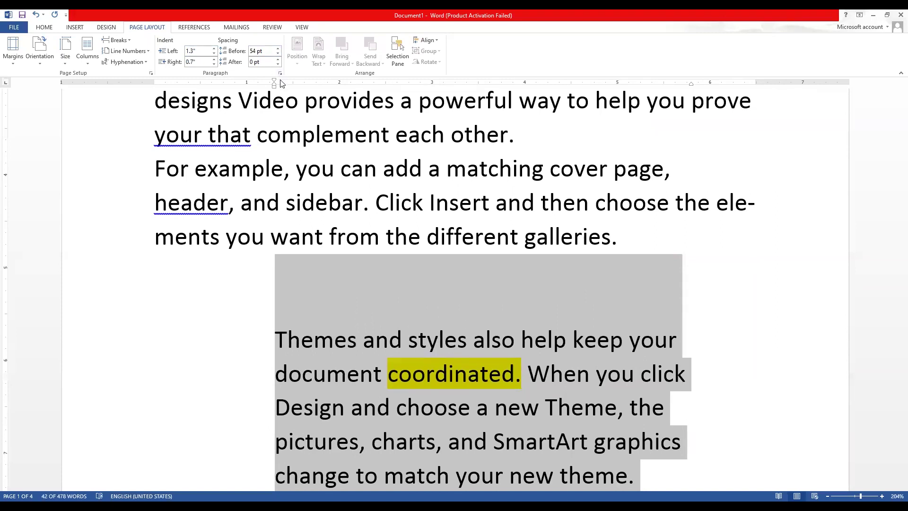
Step: Set the spacing after the selected paragraph to 30 pt and check the gaps around it
{"action": "scroll", "coordinate": [274, 261], "scroll_direction": "down", "scroll_amount": 4}
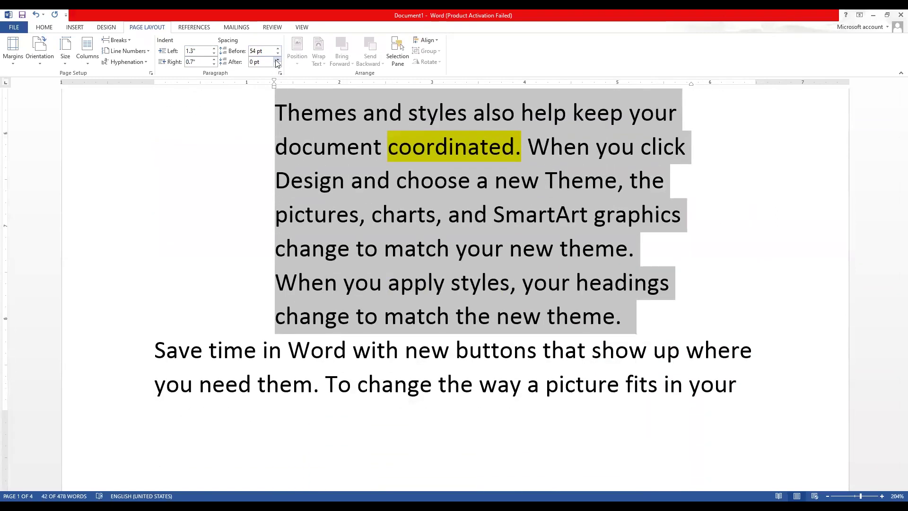
{"action": "left_click", "coordinate": [278, 60]}
{"action": "left_click", "coordinate": [278, 60]}
{"action": "left_click", "coordinate": [278, 60]}
{"action": "left_click", "coordinate": [278, 60]}
{"action": "left_click", "coordinate": [278, 60]}
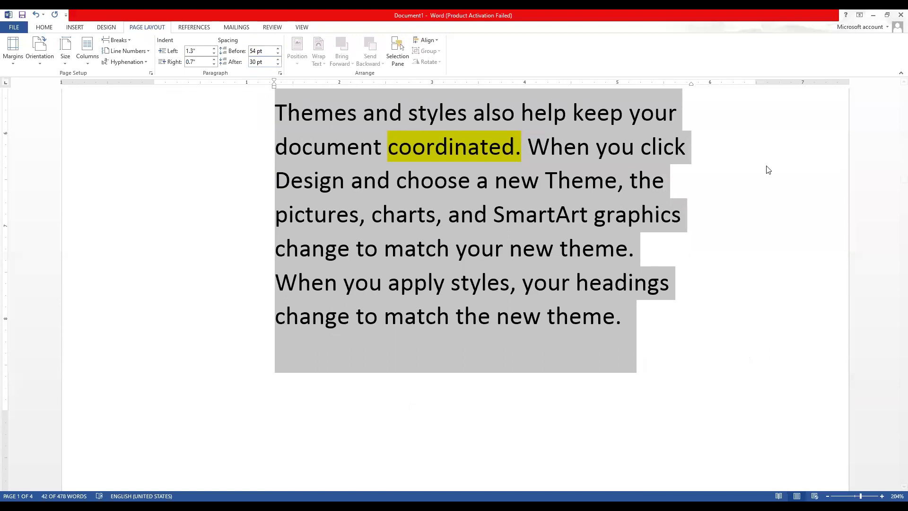
{"action": "left_click", "coordinate": [411, 346]}
{"action": "scroll", "coordinate": [386, 322], "scroll_direction": "up", "scroll_amount": 3}
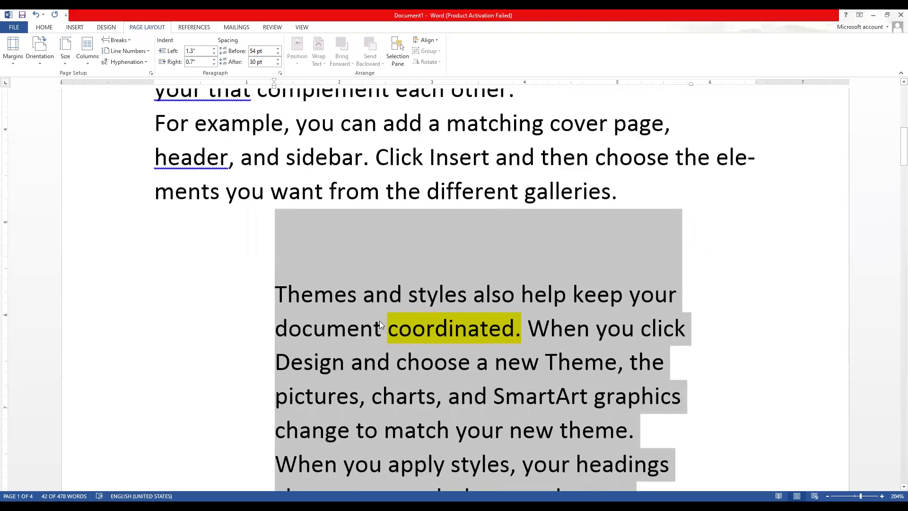
{"action": "scroll", "coordinate": [379, 321], "scroll_direction": "down", "scroll_amount": 1}
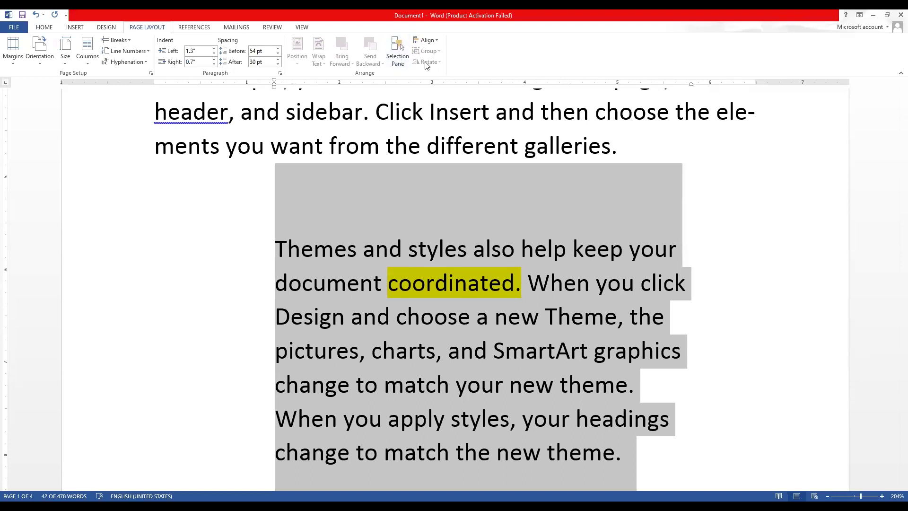
Step: Bring up the reference commands and clear the paragraph selection
{"action": "left_click", "coordinate": [192, 28]}
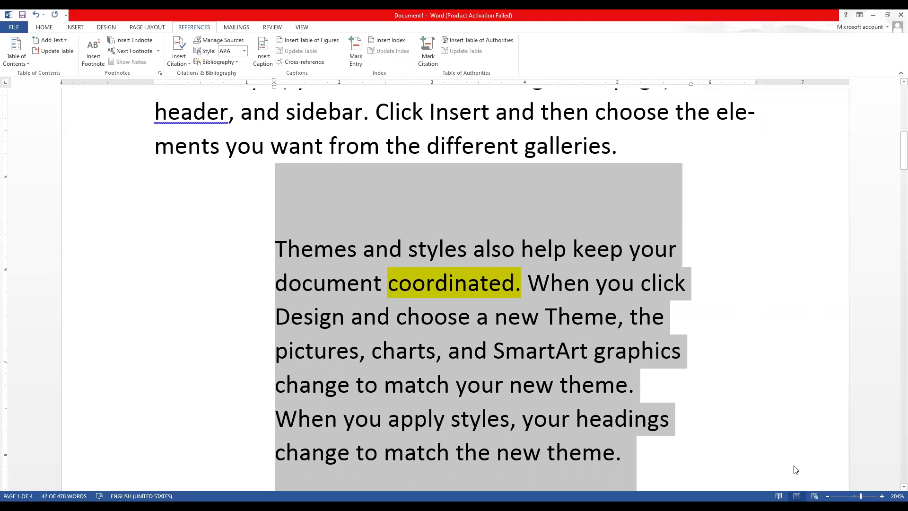
{"action": "left_click", "coordinate": [338, 359]}
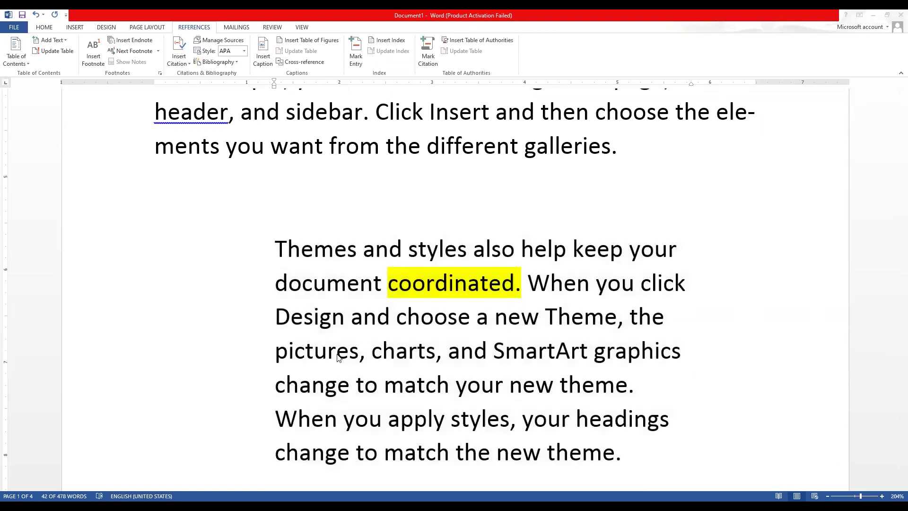